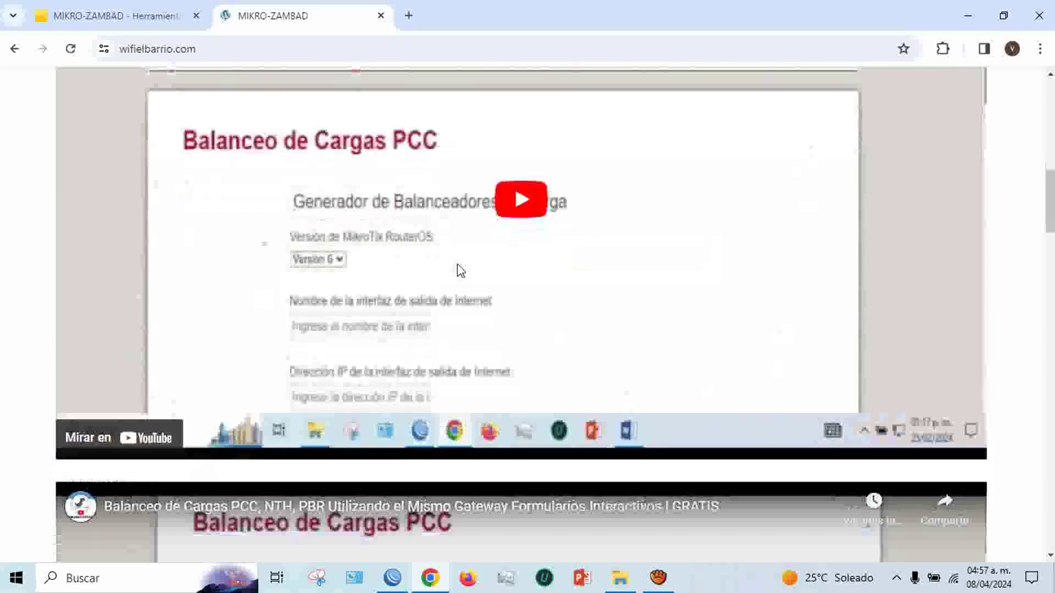
Look over the MikroTik templates home page on wifielbarrio.com and the old wifielbarrio.es.tl site
scroll(460, 286, down, 9)
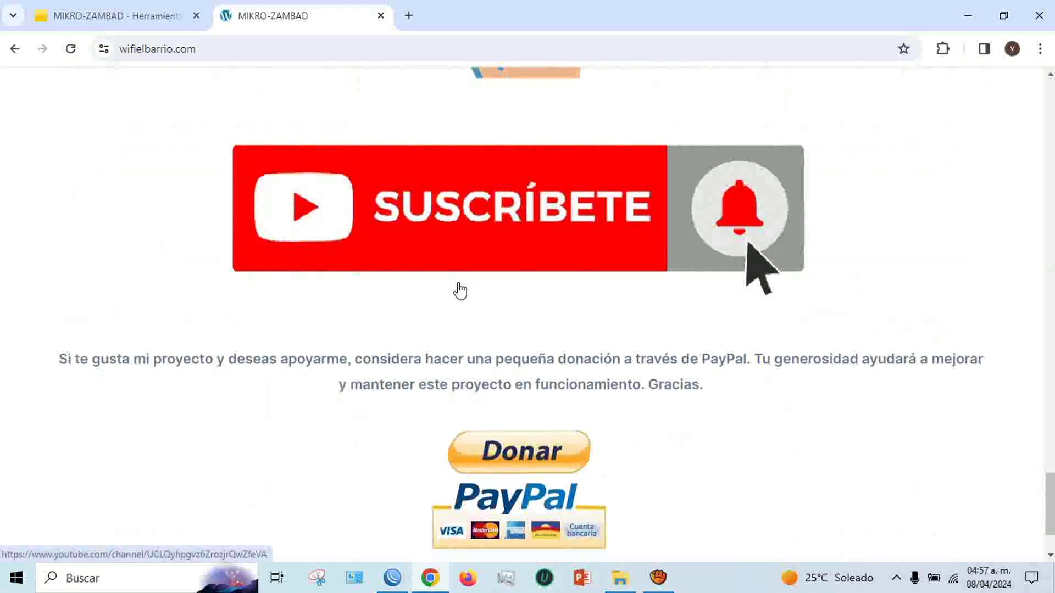
scroll(459, 290, up, 18)
scroll(464, 316, up, 20)
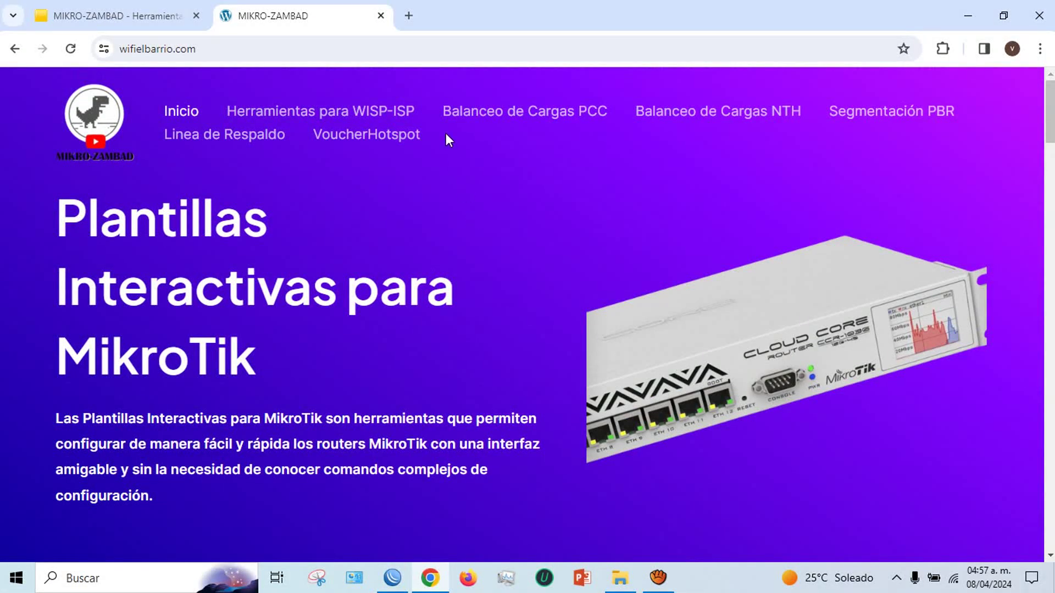
click(177, 7)
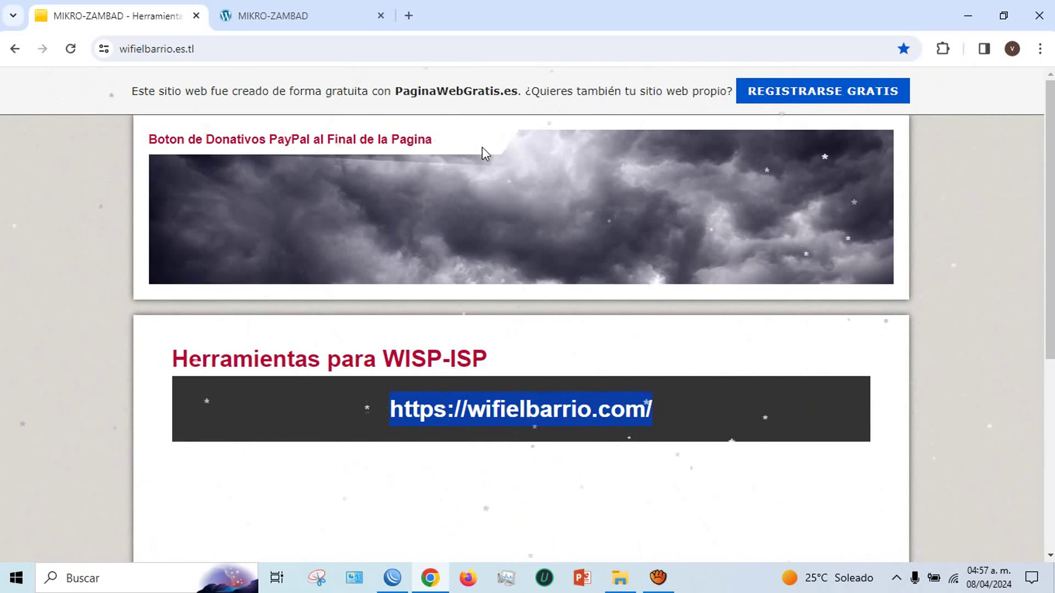
click(316, 13)
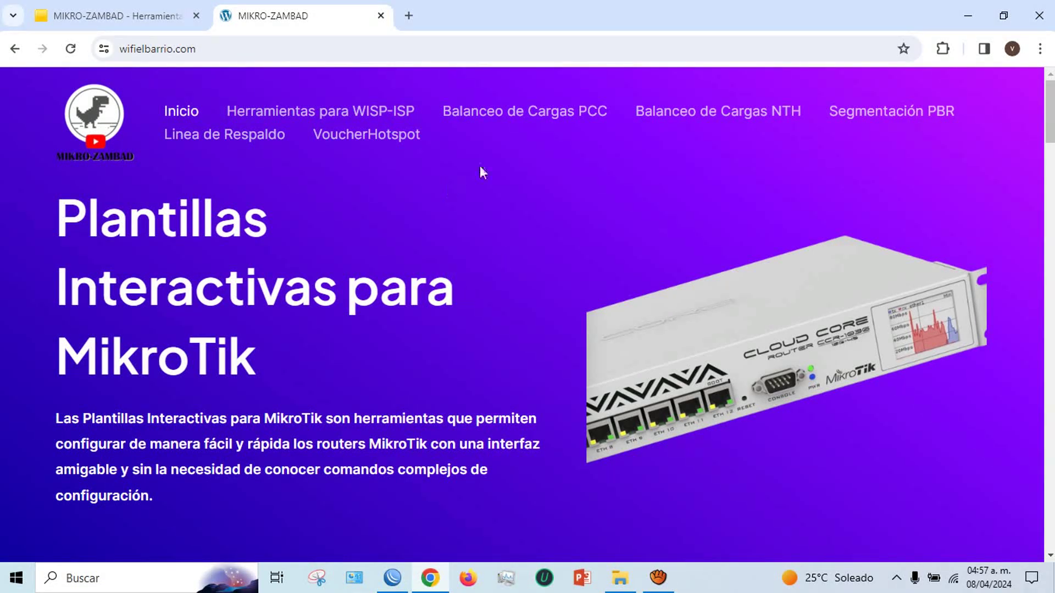
scroll(483, 277, down, 10)
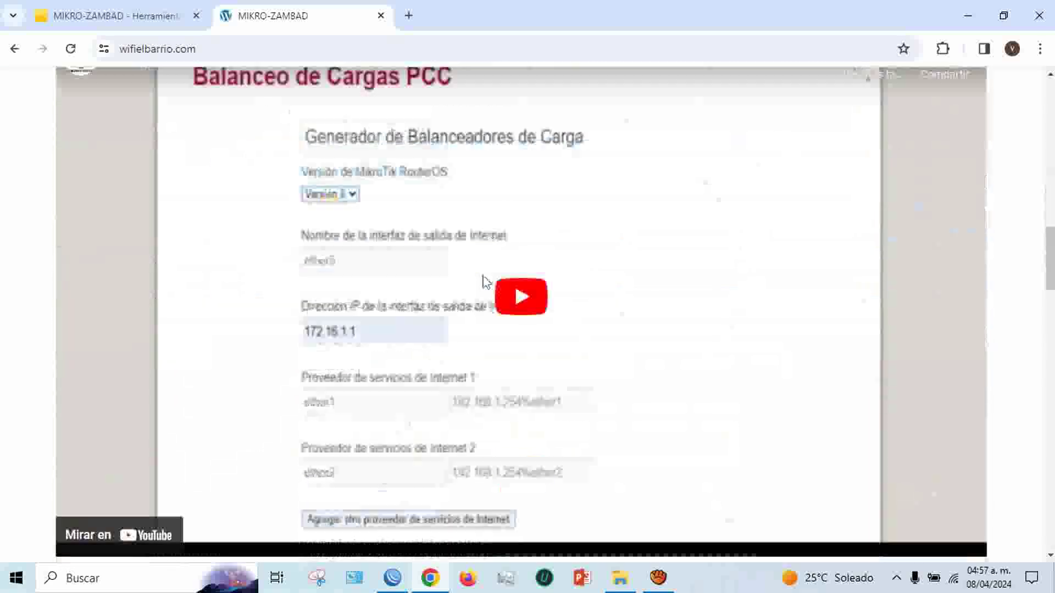
scroll(484, 302, down, 20)
scroll(484, 322, up, 8)
scroll(484, 325, up, 15)
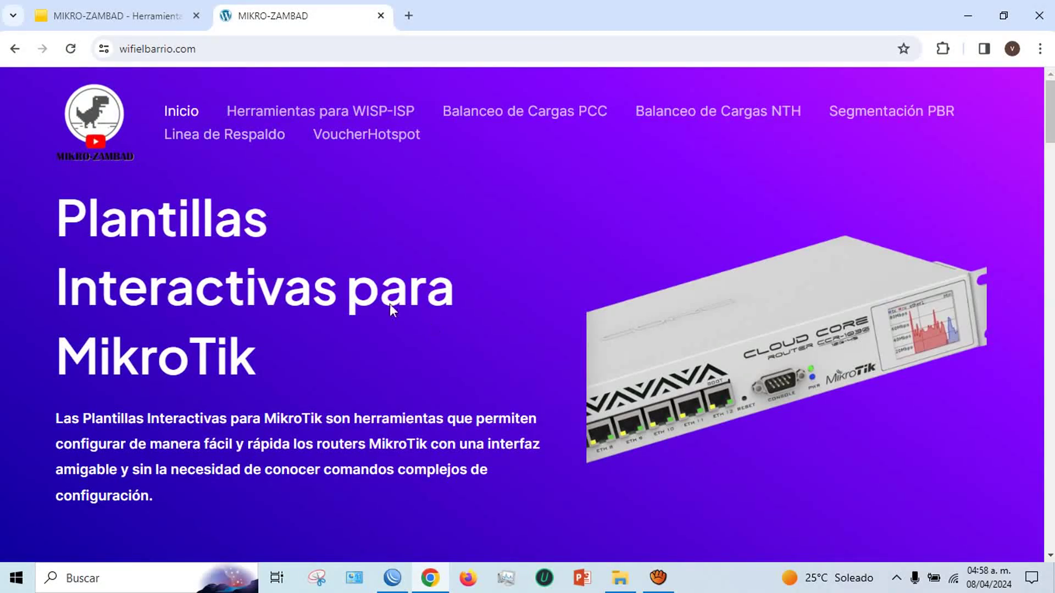
Switch to WinBox and set a new admin password for the router, leaving the old password blank
click(399, 585)
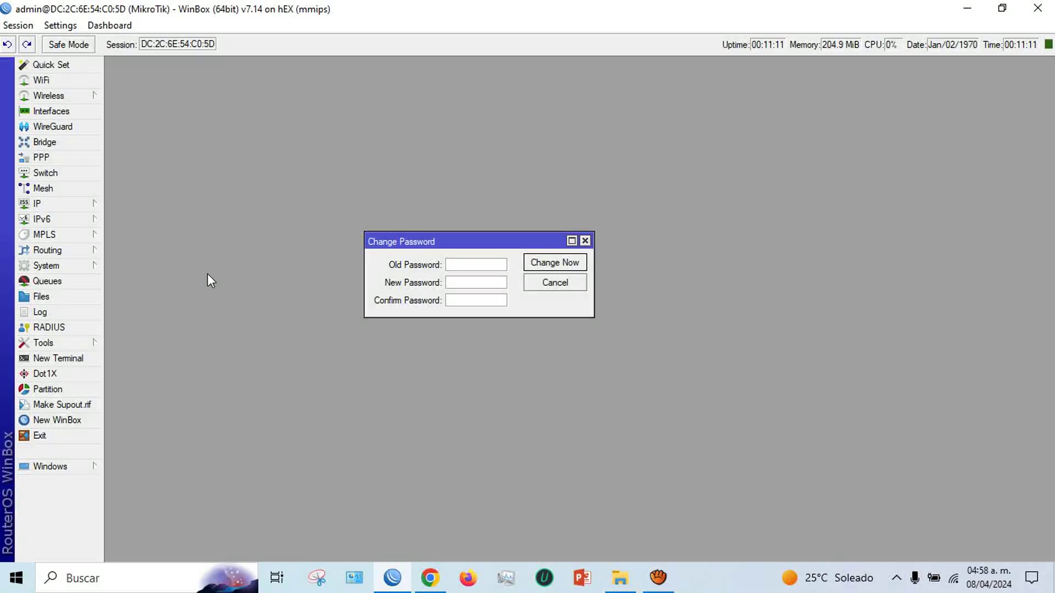
click(465, 284)
click(465, 299)
click(543, 262)
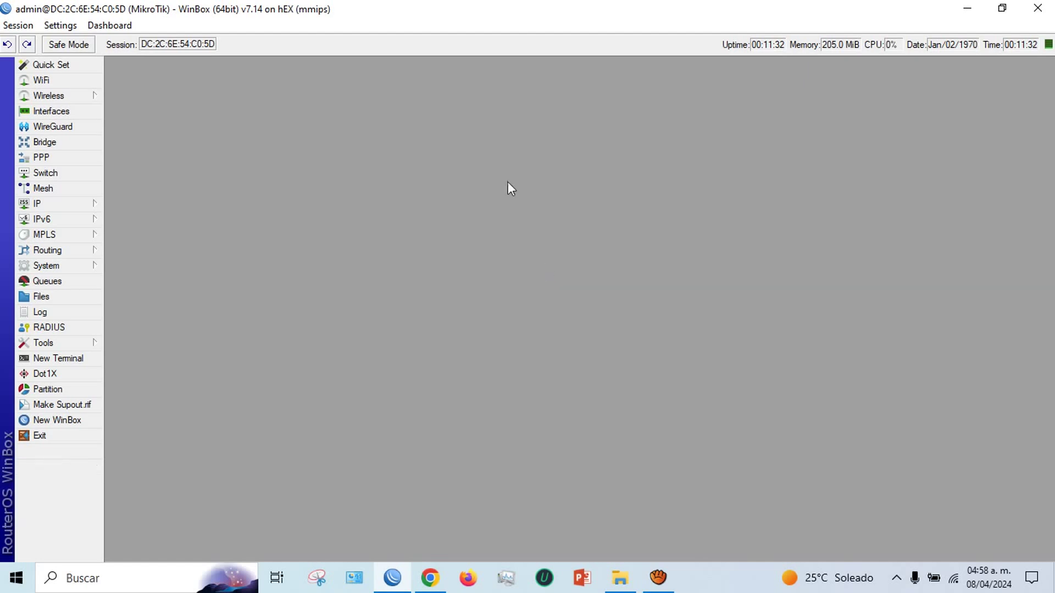
Close the router session and reconnect as admin, entering the new login password
click(1037, 8)
click(392, 578)
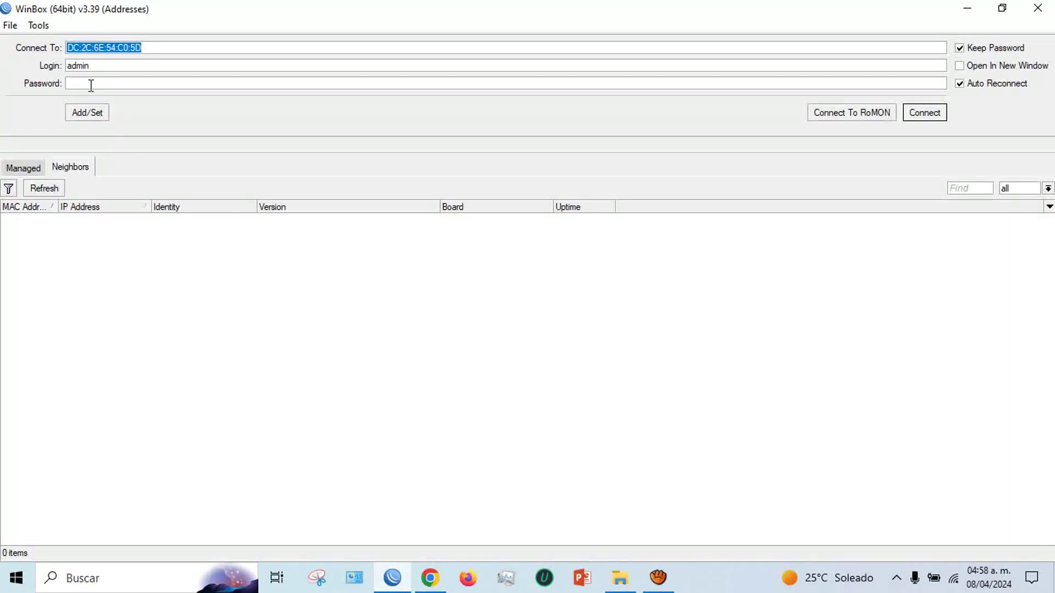
click(91, 86)
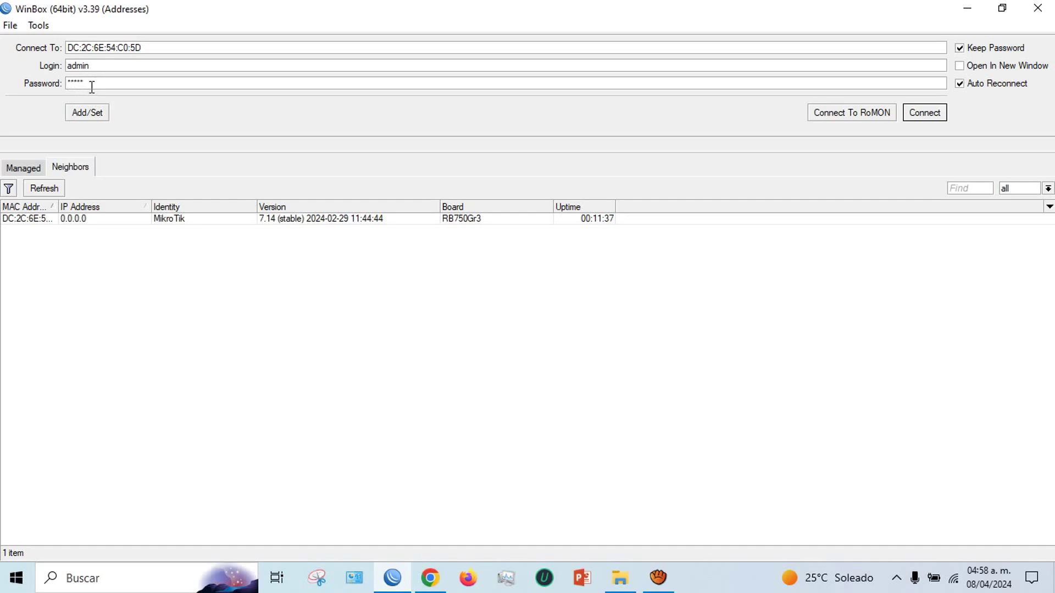
click(933, 117)
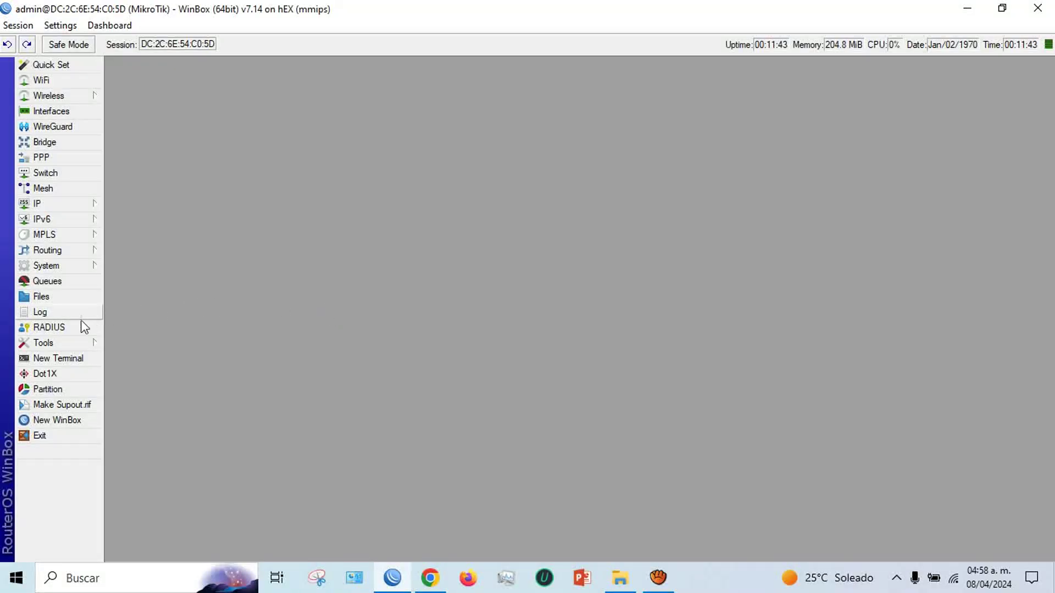
Decline to view the software license in a new terminal and close the terminal
click(66, 359)
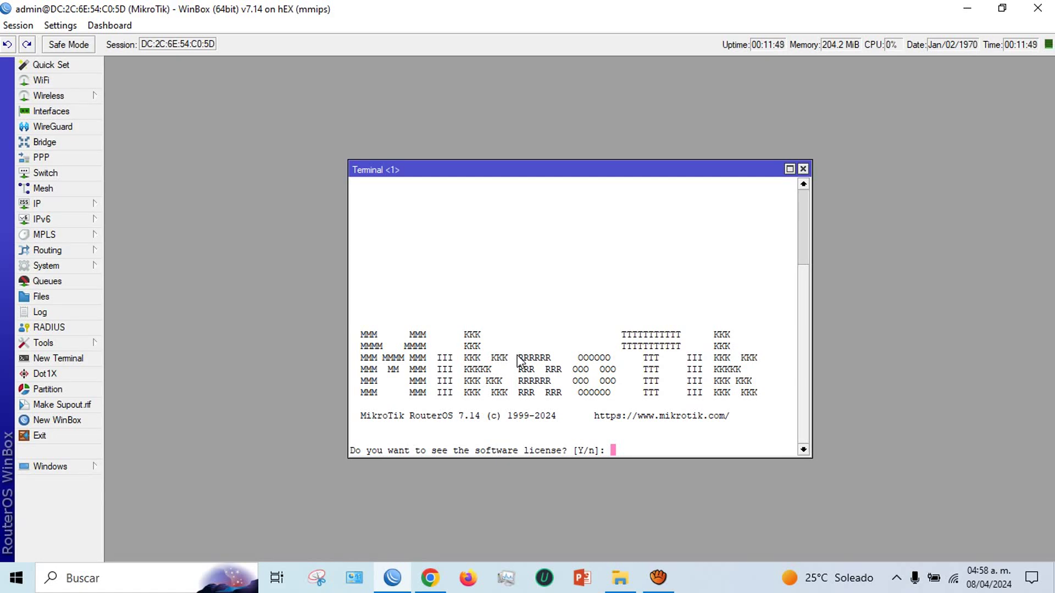
text(n)
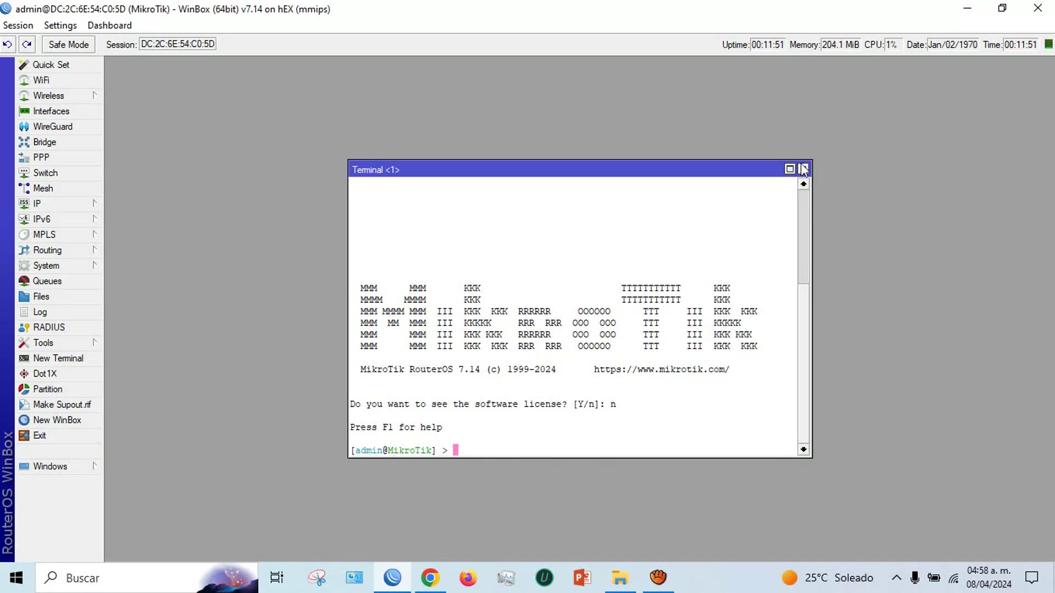
click(803, 169)
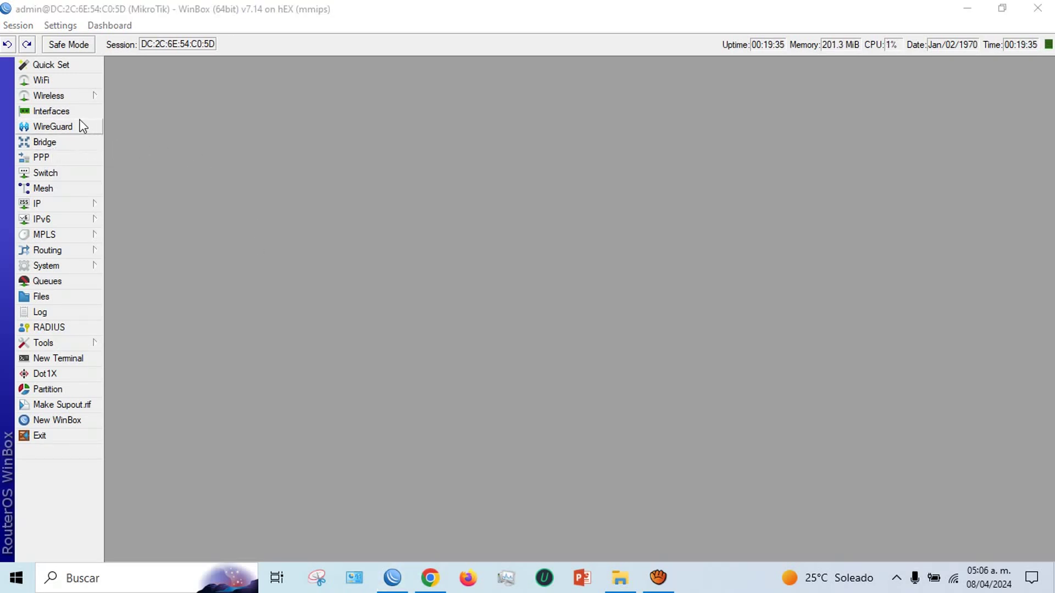
Examine the router's interface list for the available Ethernet ports, including ether5
click(65, 112)
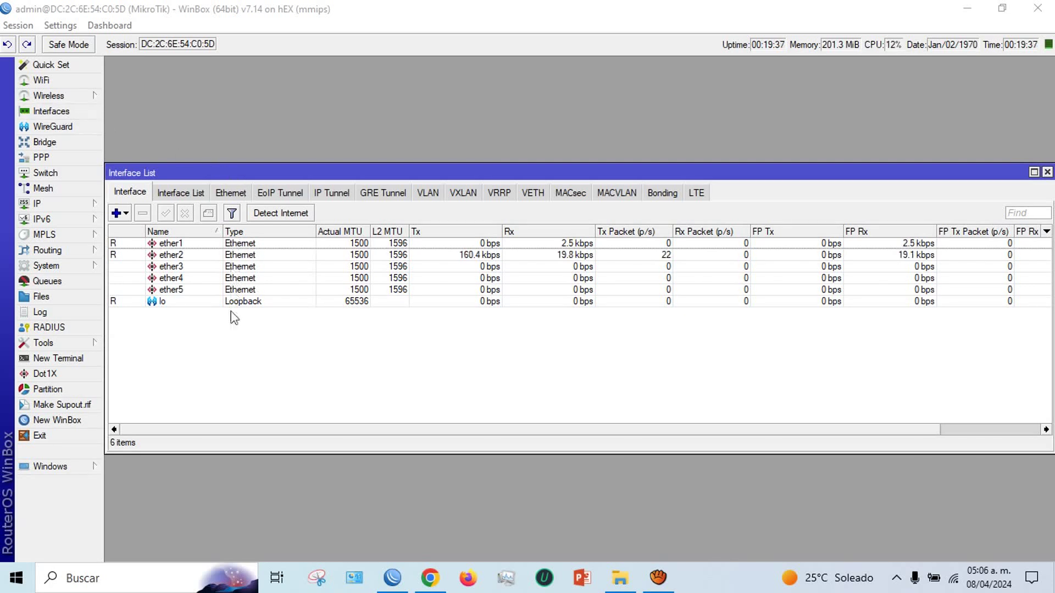
click(171, 291)
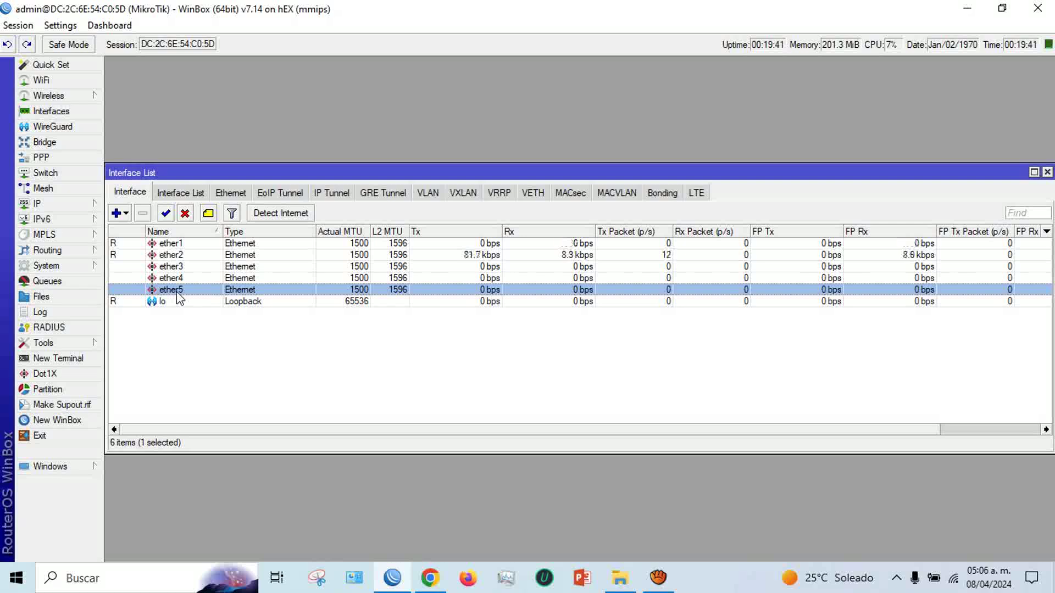
click(1046, 173)
Create a new bridge interface with its default name and settings
click(75, 143)
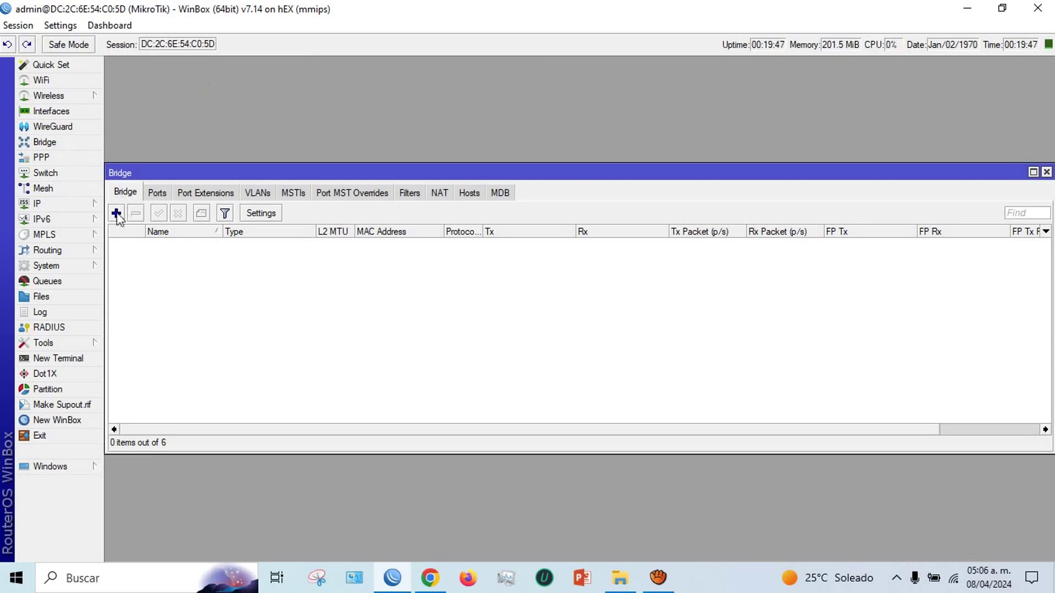
click(116, 214)
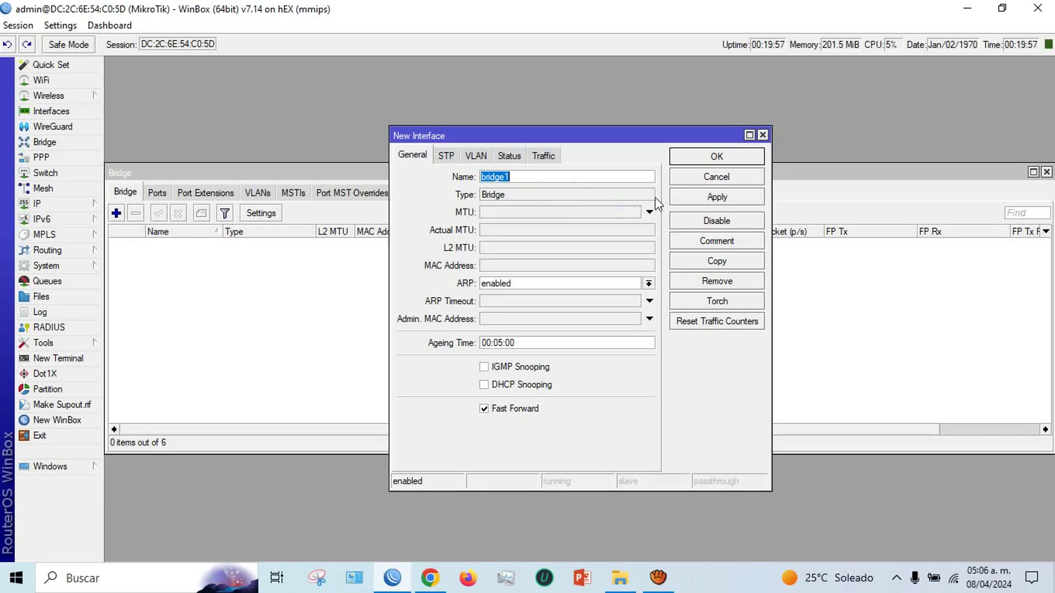
click(695, 199)
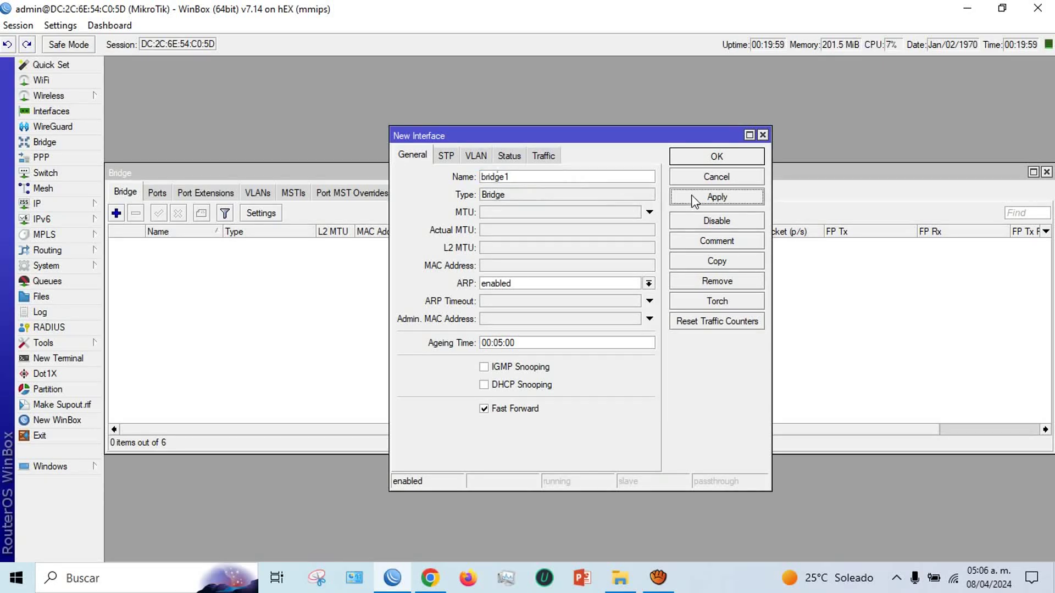
click(693, 157)
Add ether3 as a port of bridge1
click(157, 193)
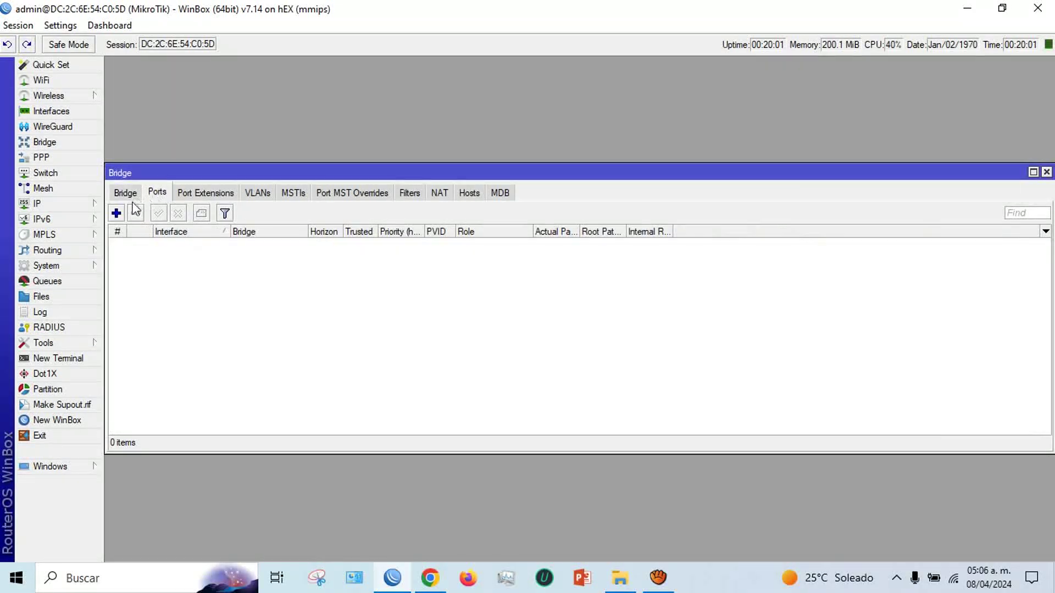
click(116, 213)
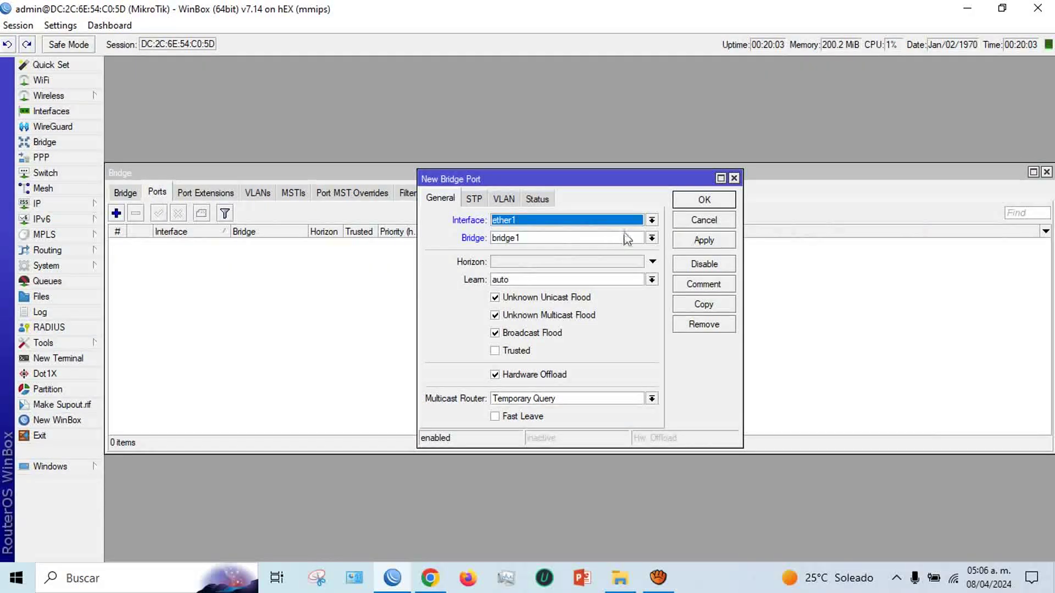
click(652, 220)
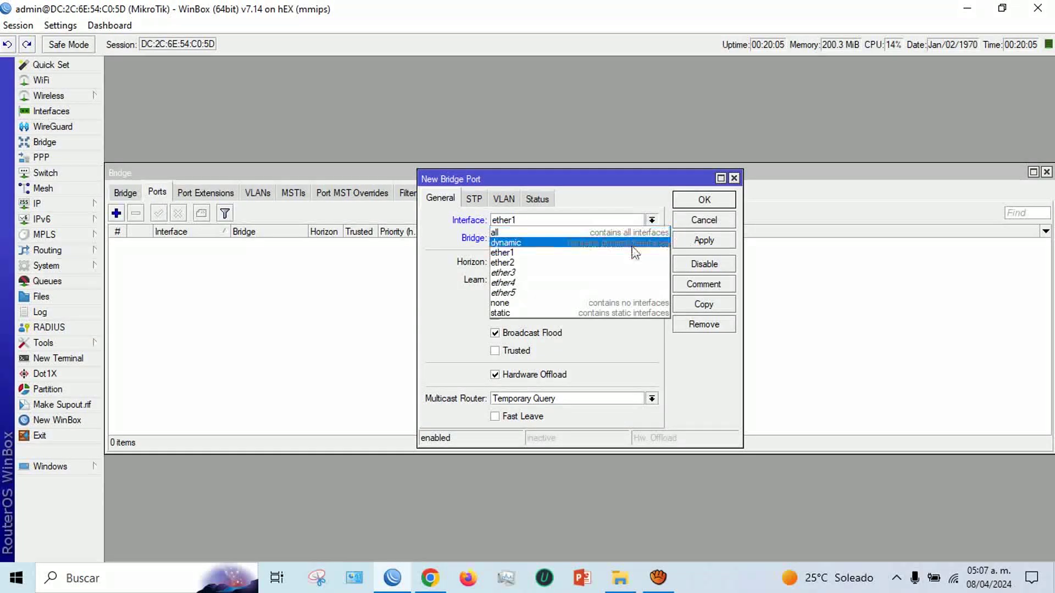
click(633, 274)
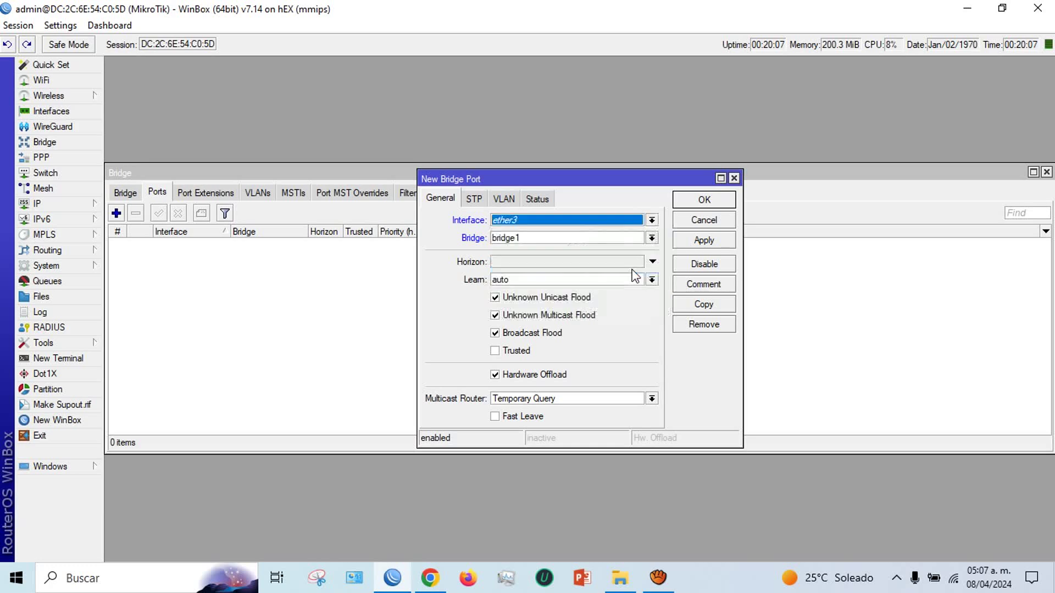
click(688, 241)
Copy the ether3 bridge port entry to add ether4 to bridge1
click(699, 304)
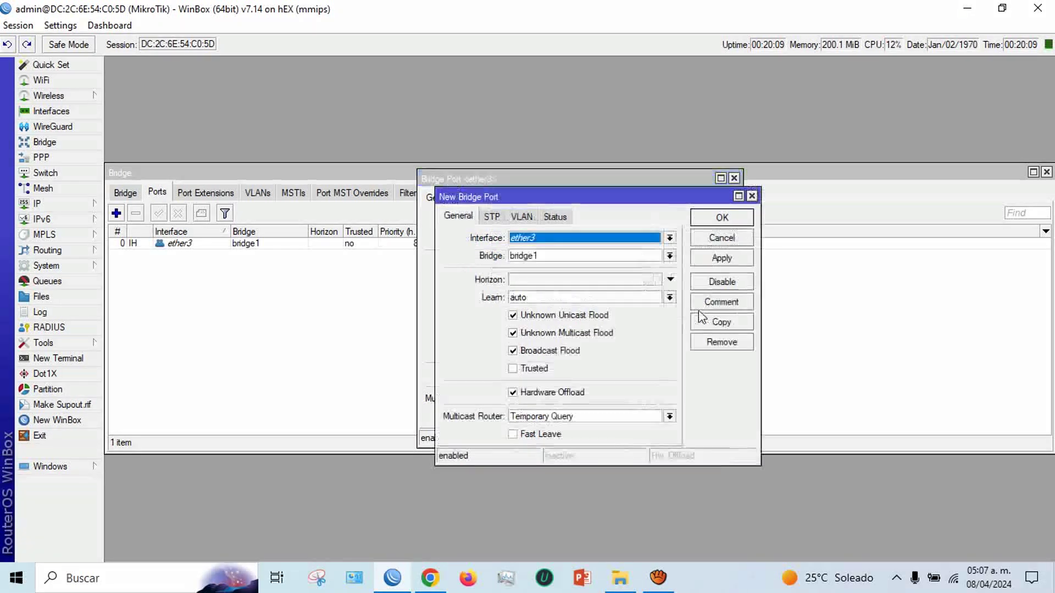
click(670, 237)
click(632, 301)
click(700, 264)
Copy the ether4 bridge port entry to add ether5 to bridge1, and close the bridge configuration
click(713, 323)
click(686, 255)
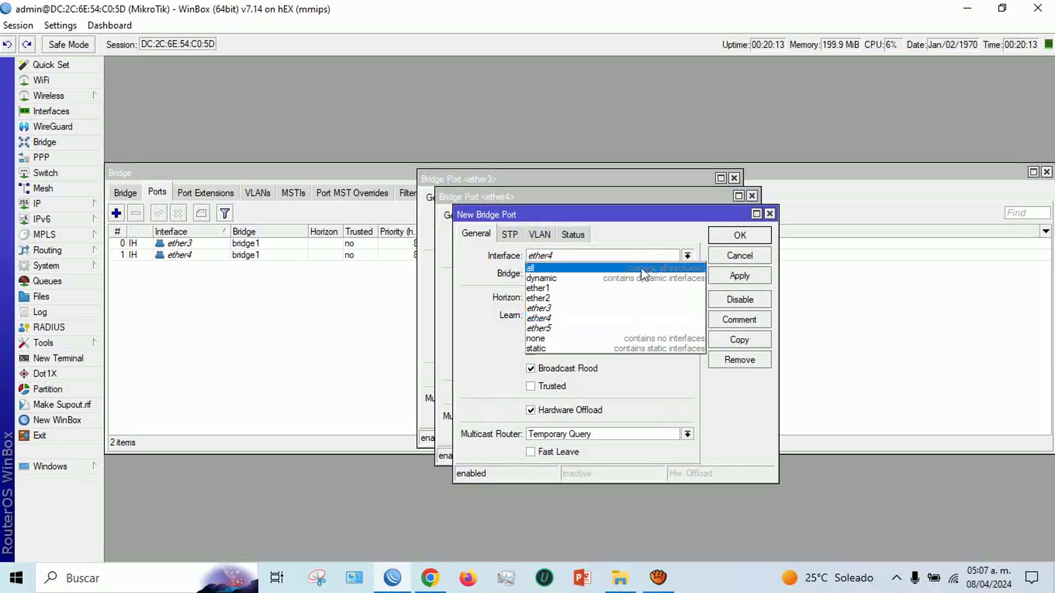
click(625, 328)
click(724, 275)
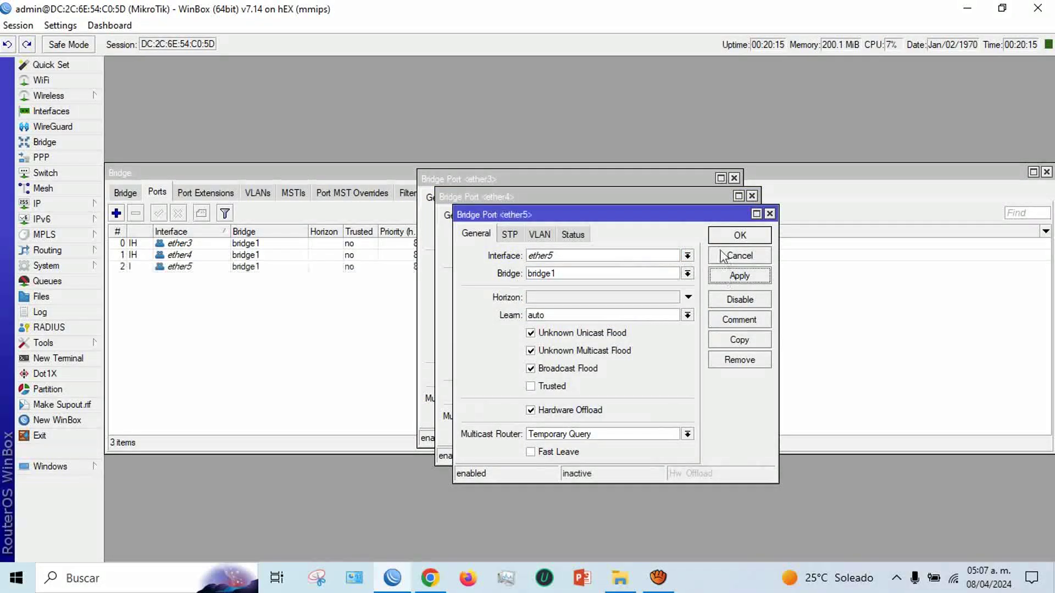
click(736, 256)
click(708, 220)
click(693, 200)
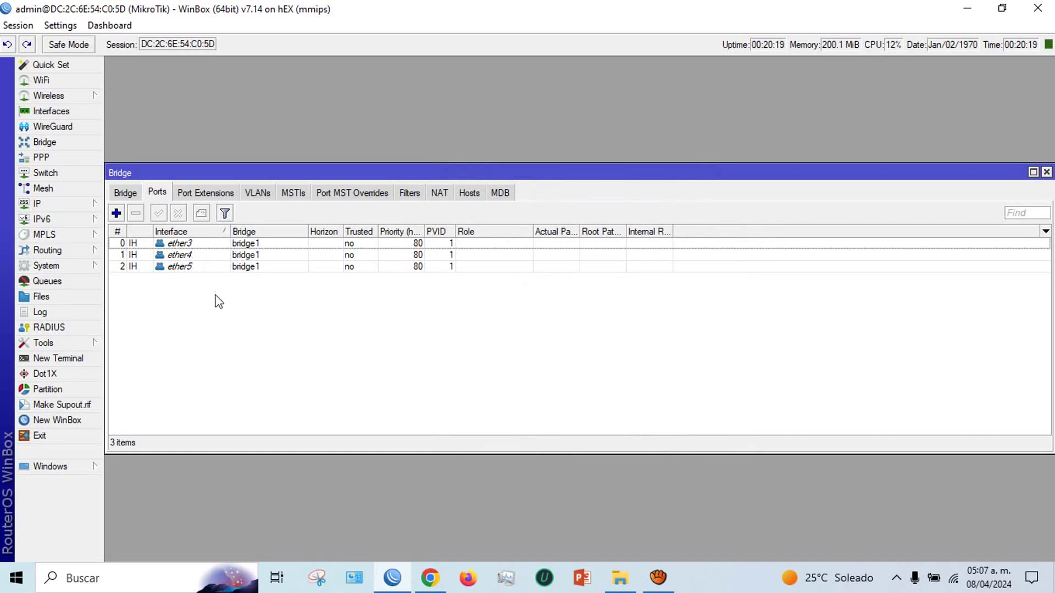
click(1047, 172)
Switch to Chrome, open the Balanceo de Cargas PCC generator on wifielbarrio.com and review its form
click(431, 576)
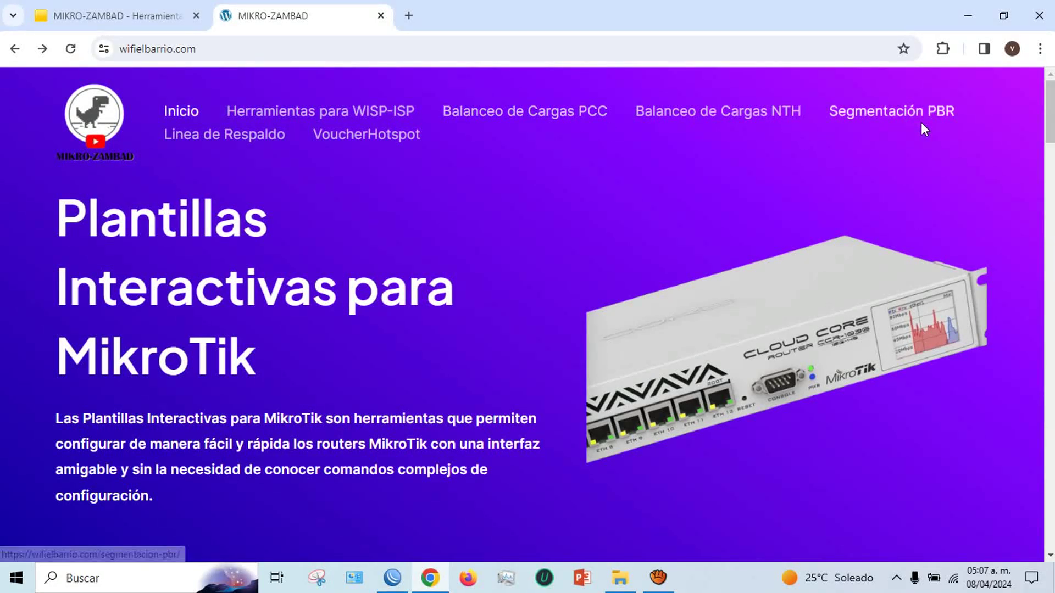
click(523, 110)
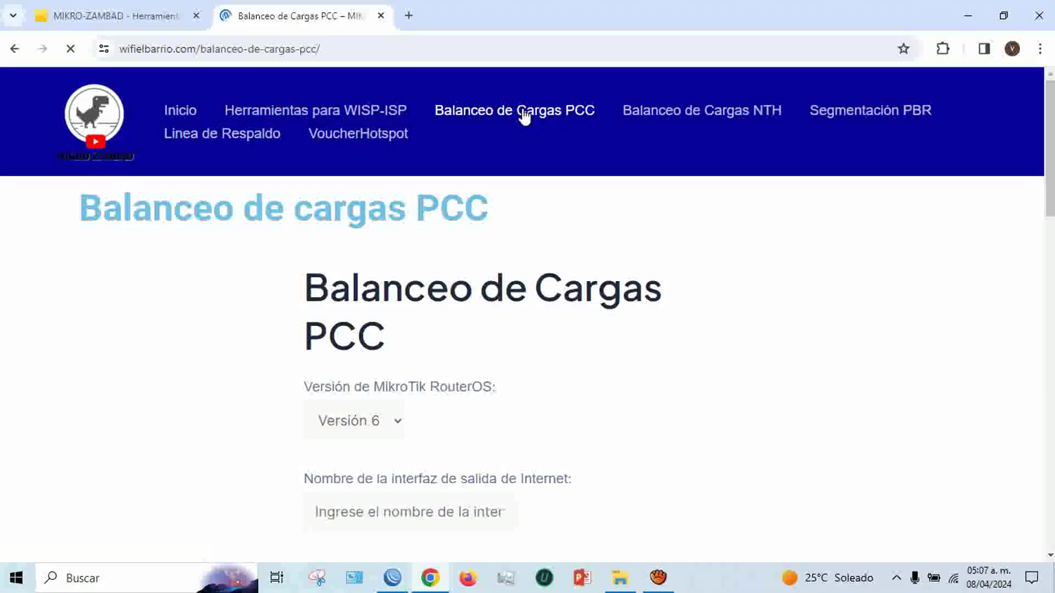
scroll(224, 160, down, 8)
scroll(214, 206, down, 5)
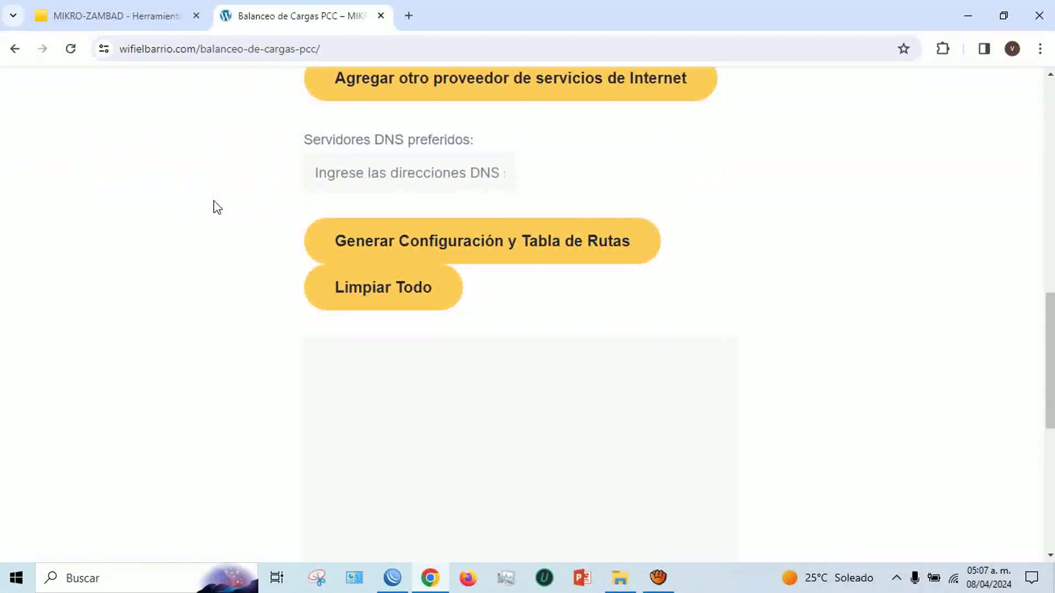
scroll(213, 208, up, 11)
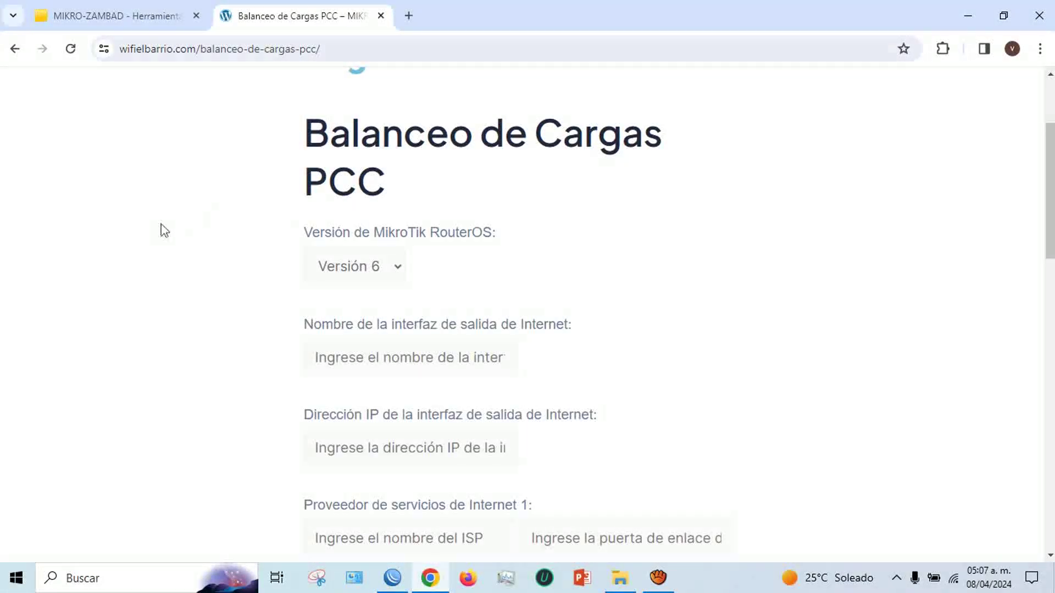
scroll(137, 233, down, 3)
scroll(127, 237, up, 3)
Check the router's RouterOS version in WinBox and select Versión 7 in the Balanceo de Cargas PCC form in Chrome
click(392, 578)
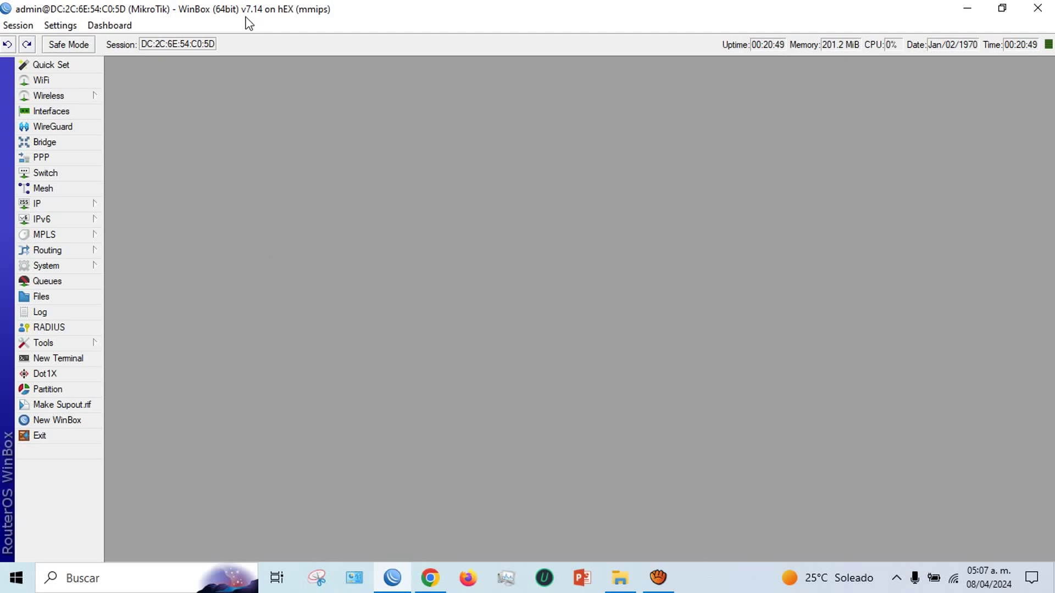
click(430, 578)
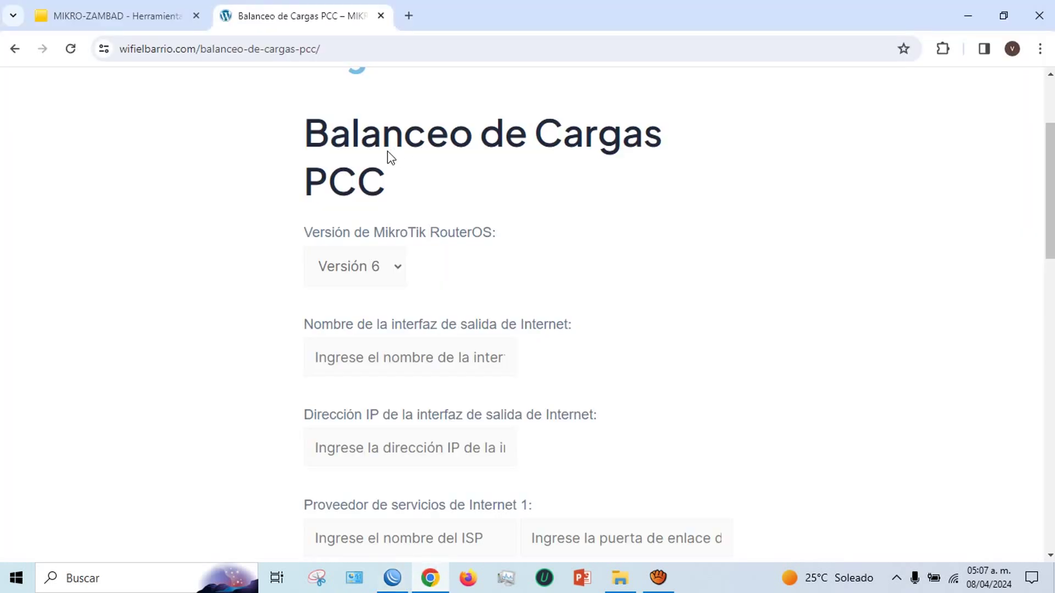
click(379, 267)
click(373, 313)
click(595, 168)
click(635, 156)
scroll(420, 155, down, 4)
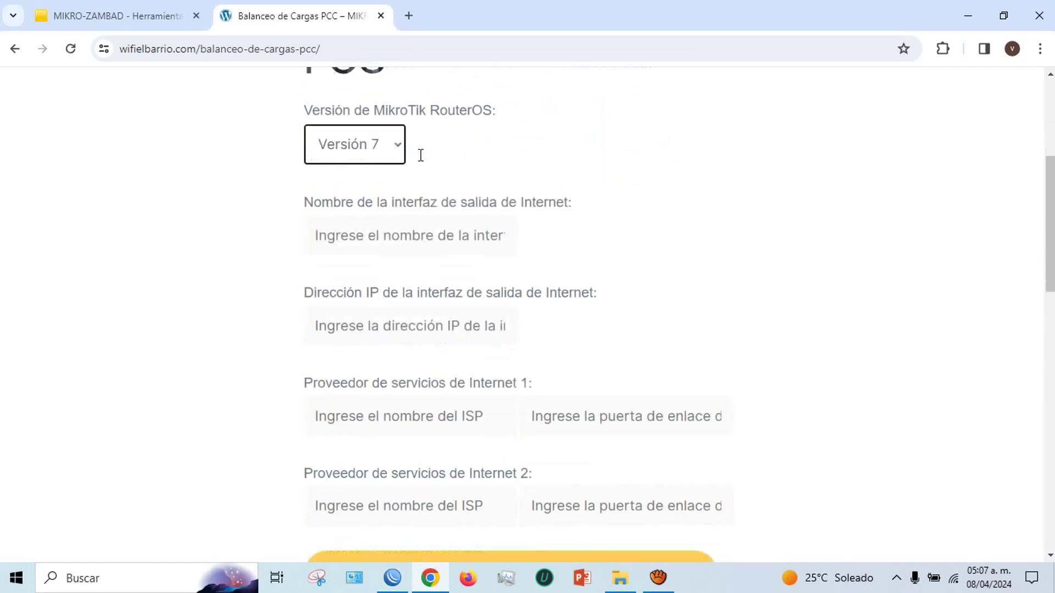
scroll(354, 162, up, 1)
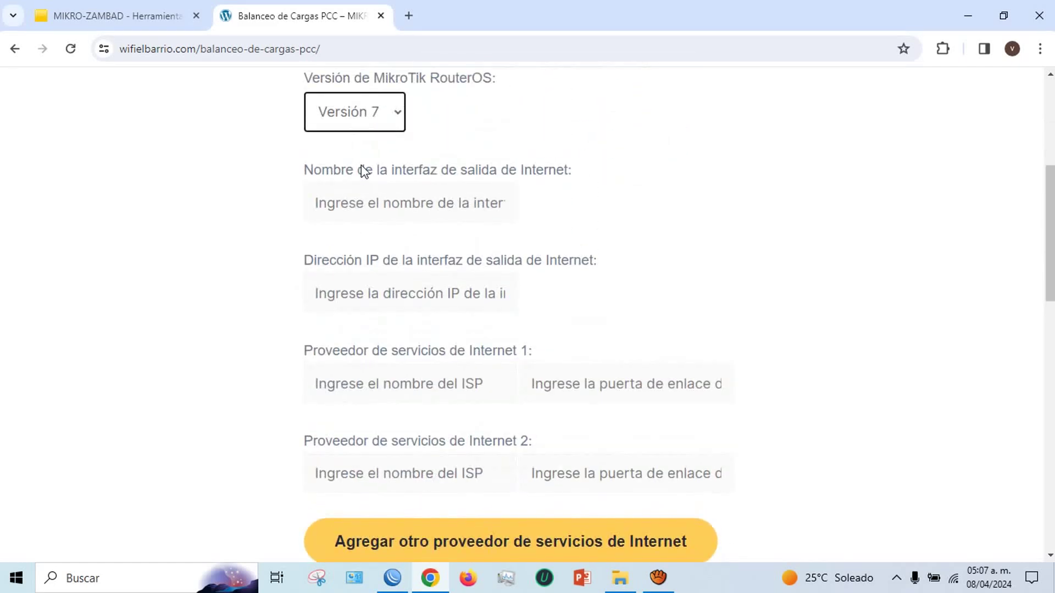
Set the Internet output interface name to bridge1 and its IP address to 192.168.20.1 in the PCC form
click(365, 204)
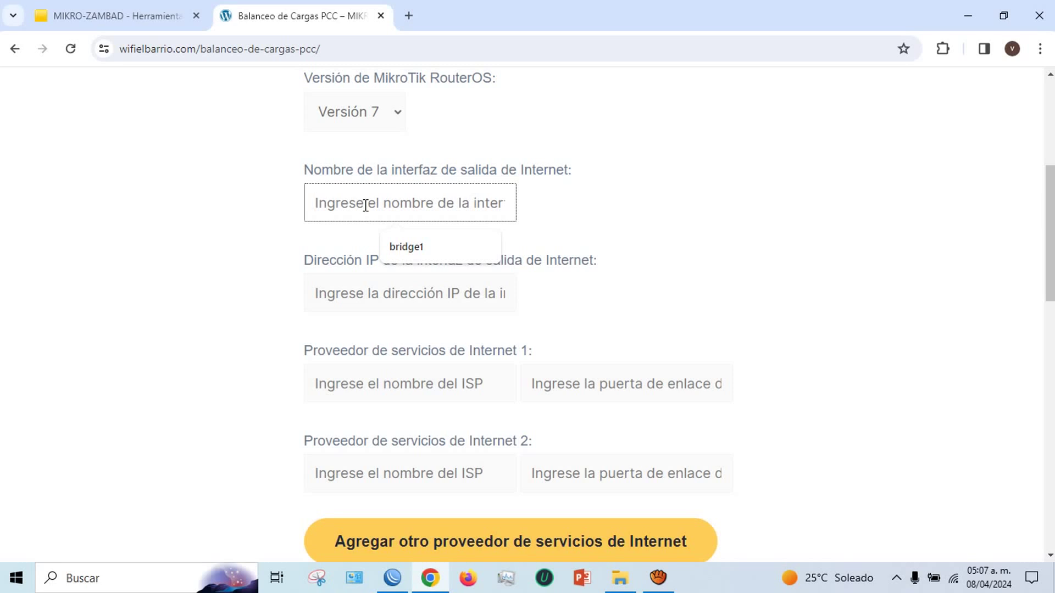
click(401, 251)
scroll(341, 226, down, 1)
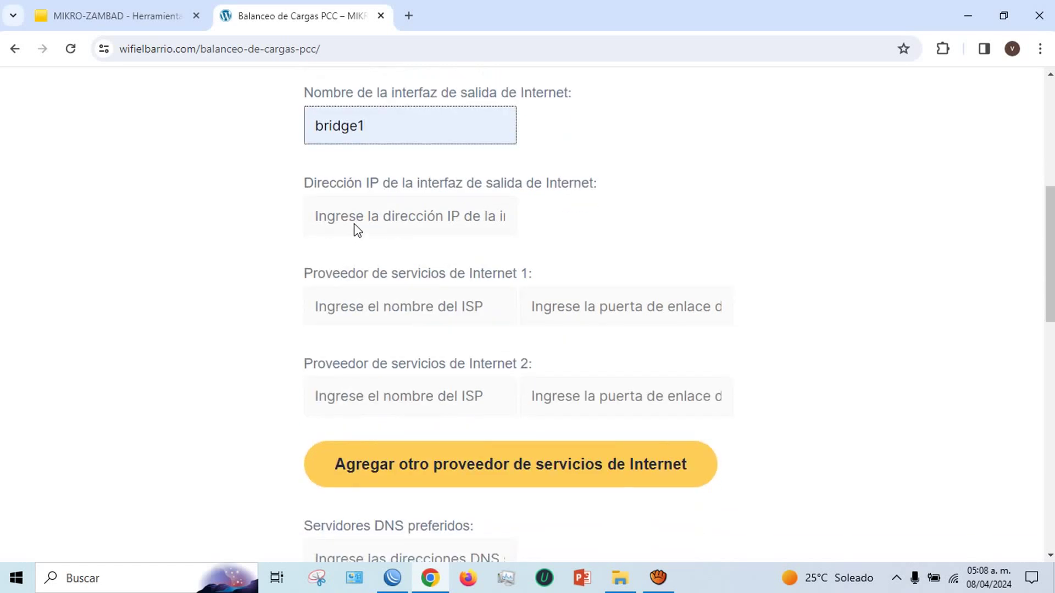
click(356, 224)
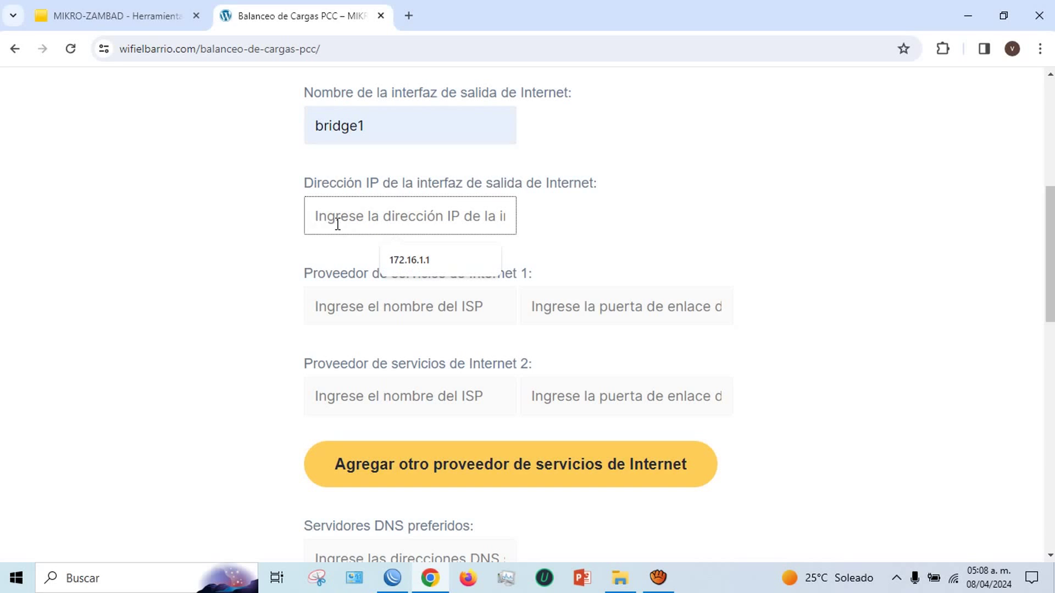
text(192)
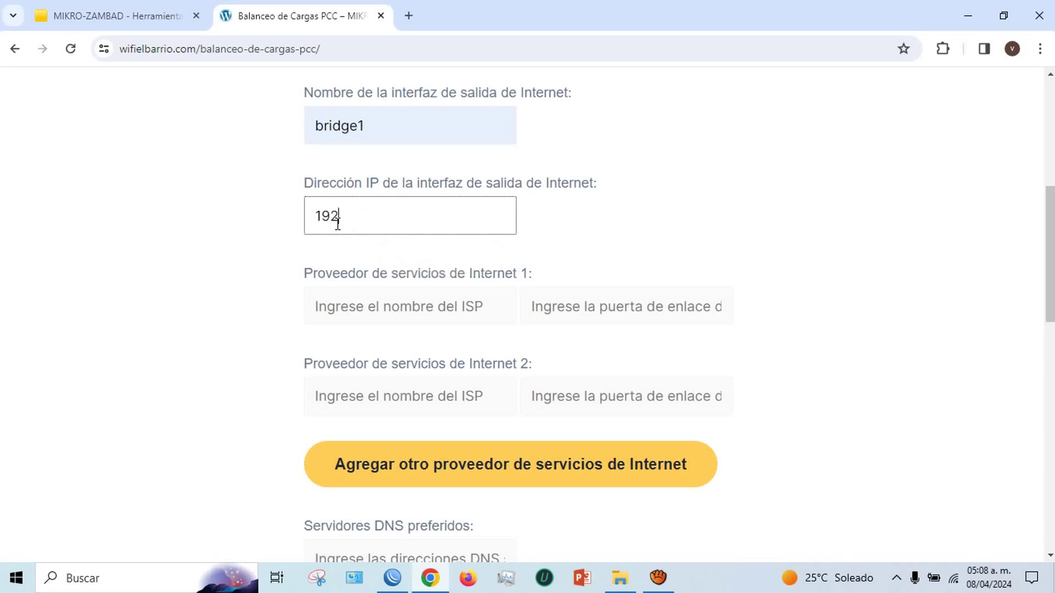
text(.1)
text(68)
text(.20)
text(1)
text(1)
Name Internet service provider 1 ether1 and provider 2 ether2
scroll(358, 203, down, 3)
click(362, 158)
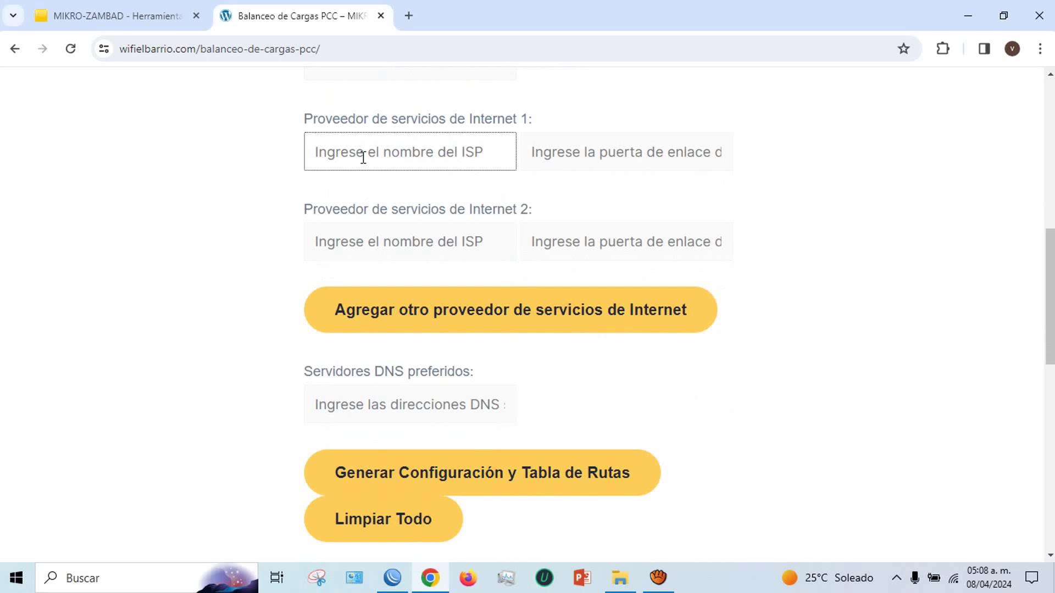
text(et)
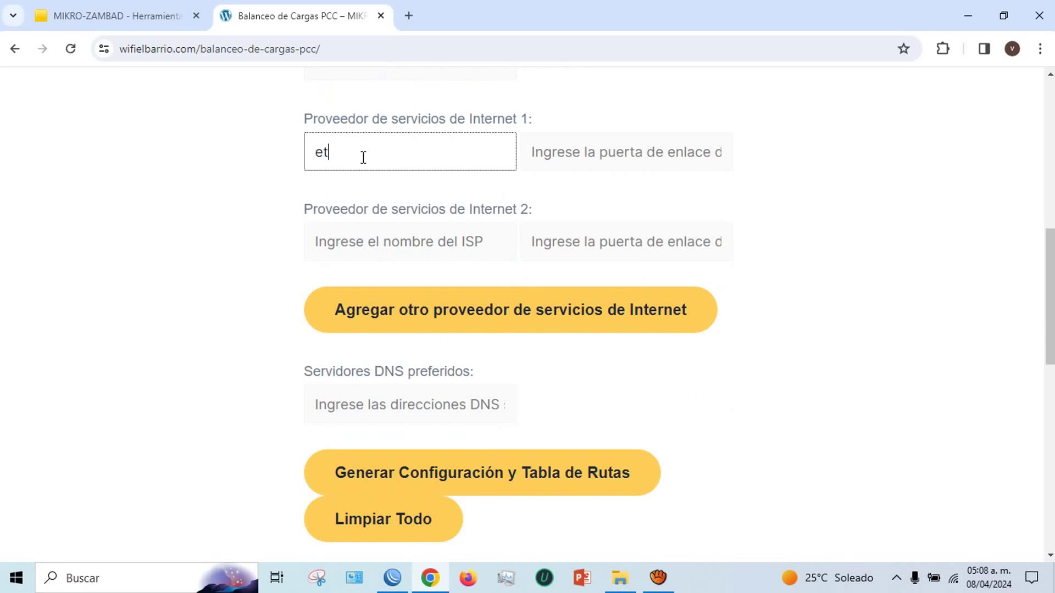
text(her1)
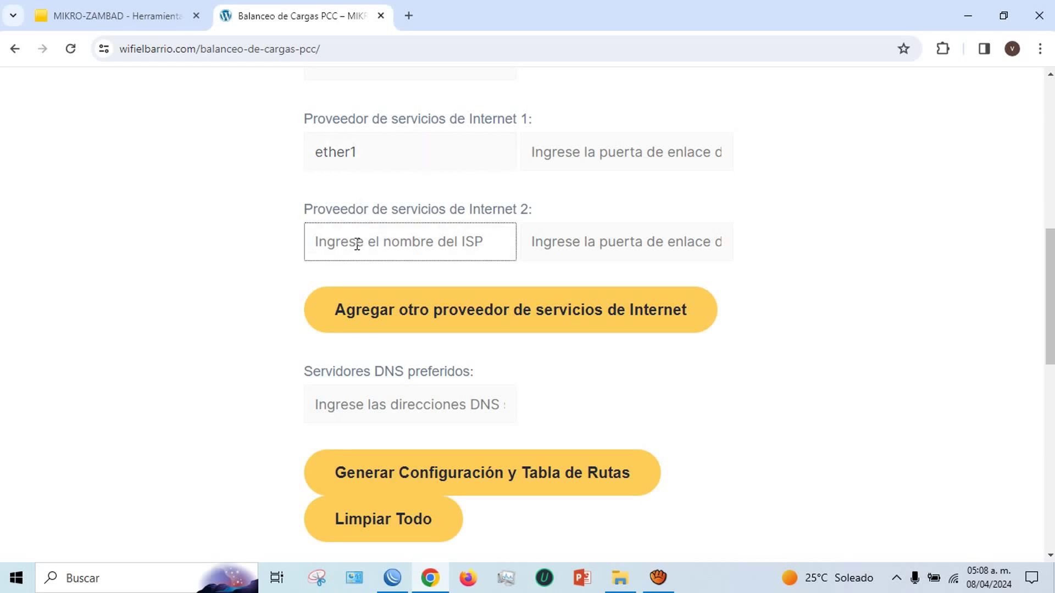
text(ether2)
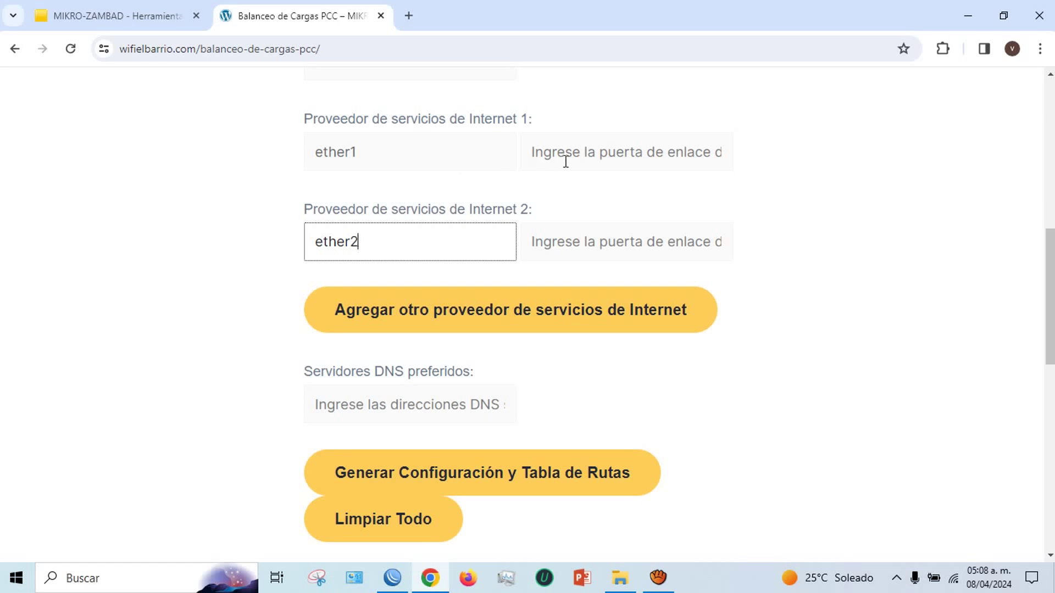
Set the gateway of Internet service provider 1 to 192.168.1.254%ether1, copying the interface name from the provider's name field
click(565, 162)
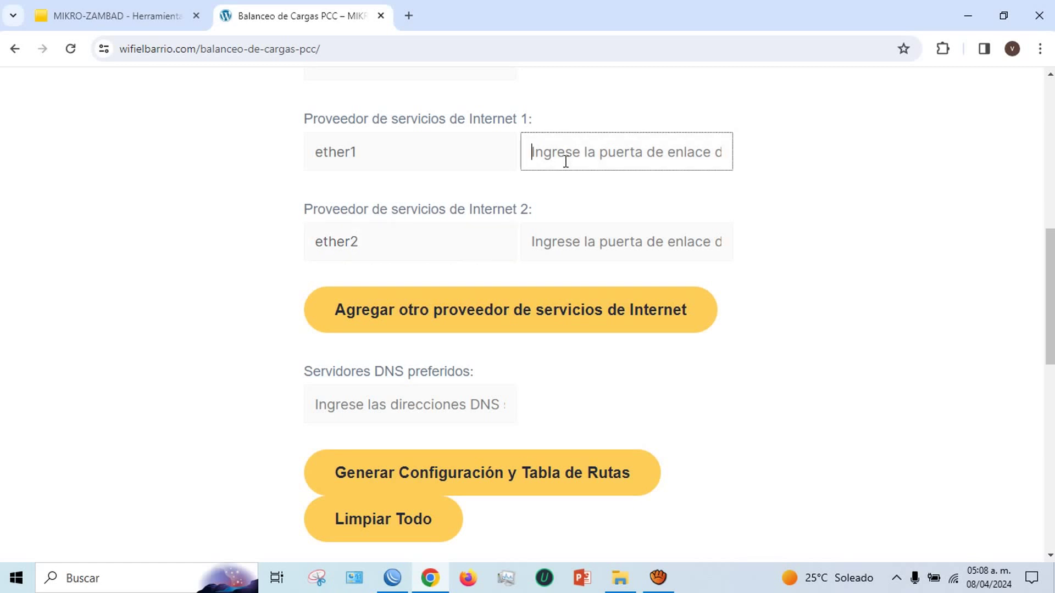
text(192.168.1.254)
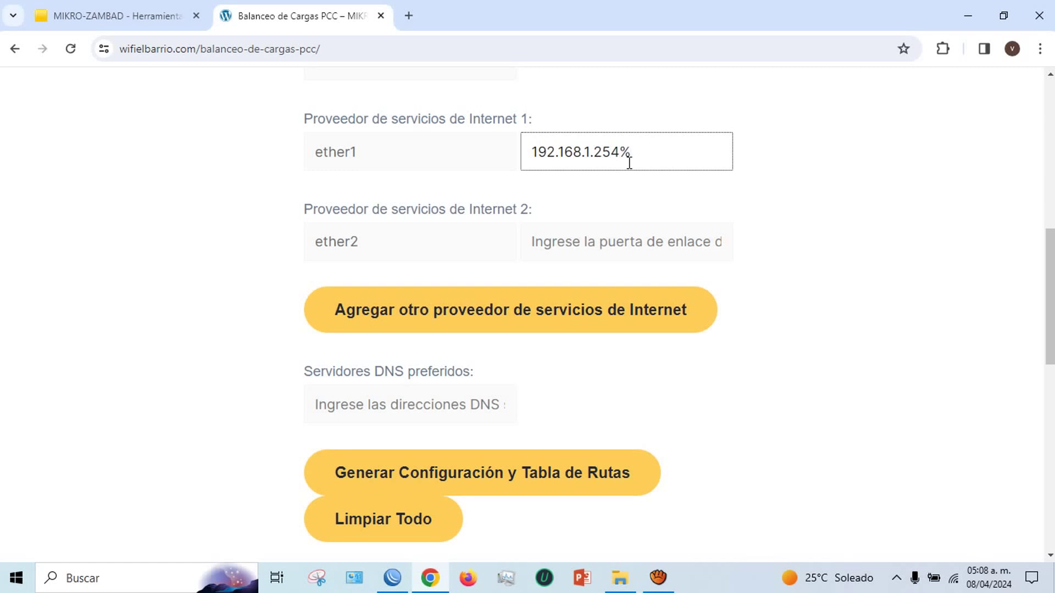
double_click(330, 153)
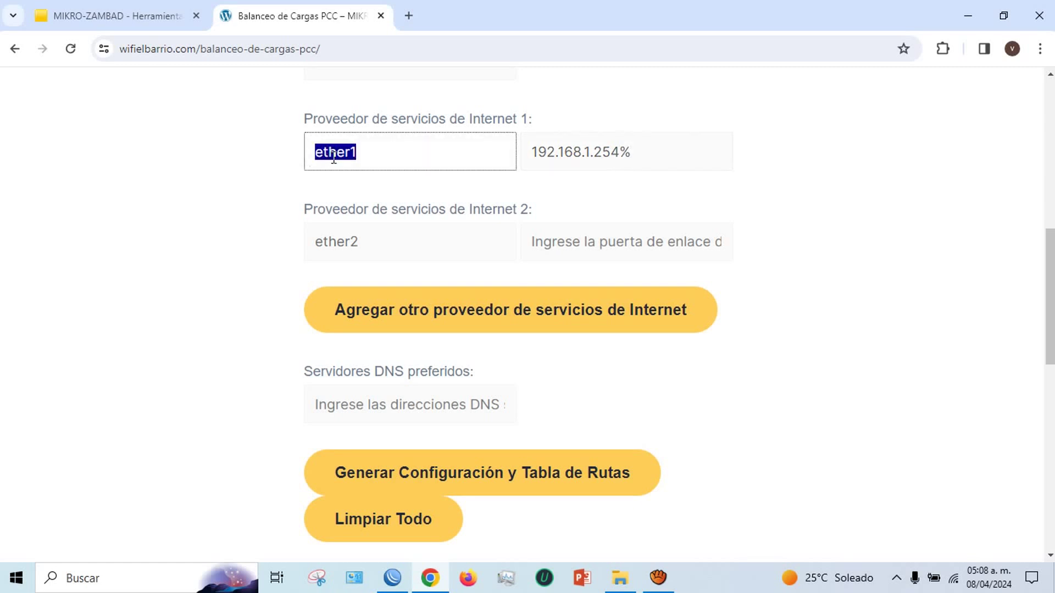
right_click(332, 159)
click(366, 232)
right_click(654, 158)
click(681, 309)
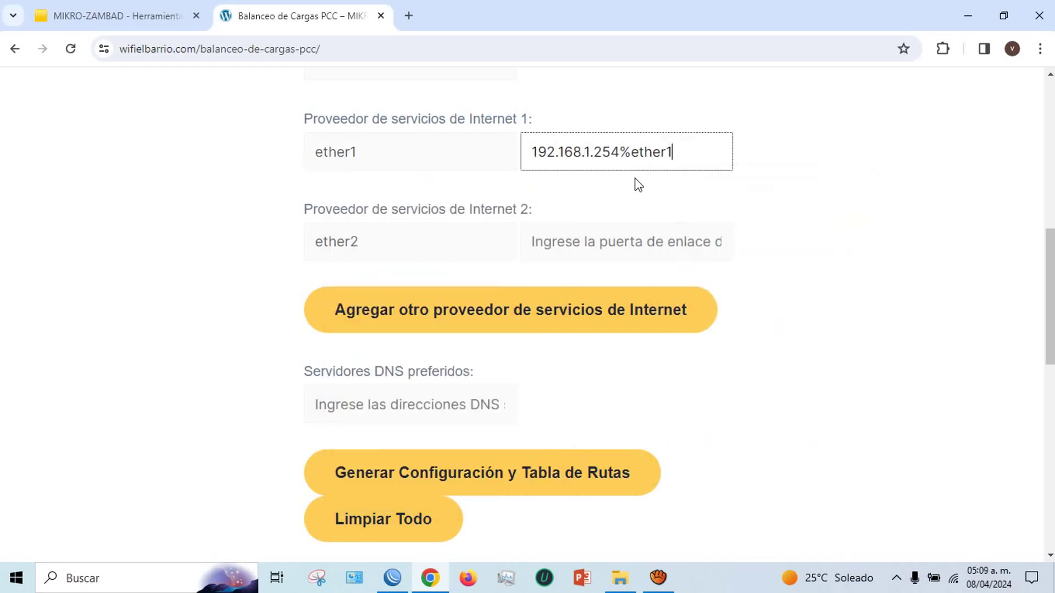
Copy provider 1's gateway to Internet service provider 2 and change it to 192.168.1.254%ether2
drag(701, 154, 528, 153)
right_click(553, 156)
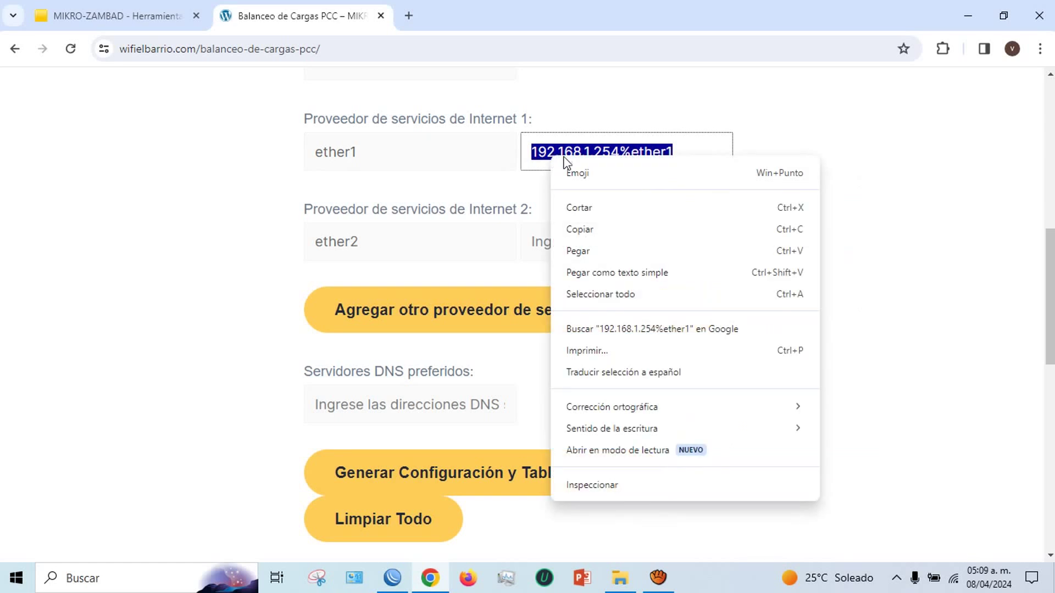
click(585, 238)
right_click(580, 239)
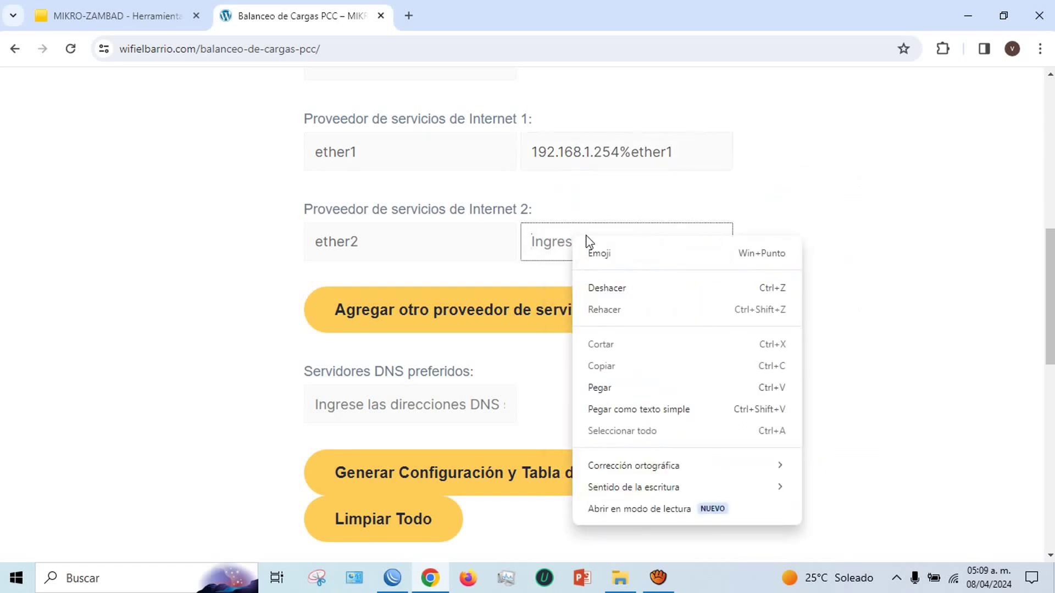
click(601, 387)
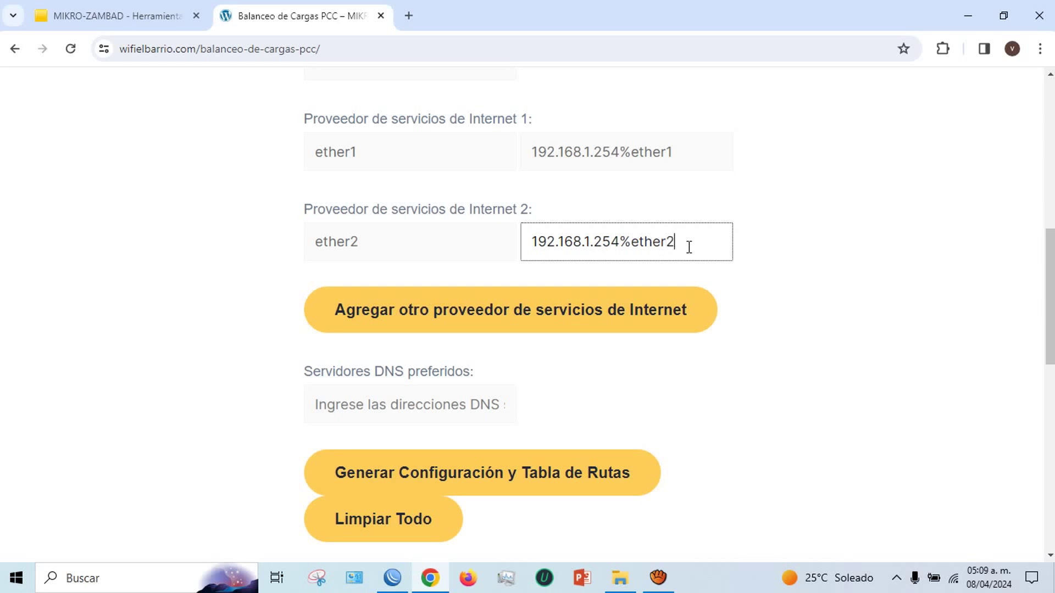
Set the preferred DNS servers to 8.8.8.8,8.8.4.4 and generate the configuration and route table
scroll(537, 289, down, 1)
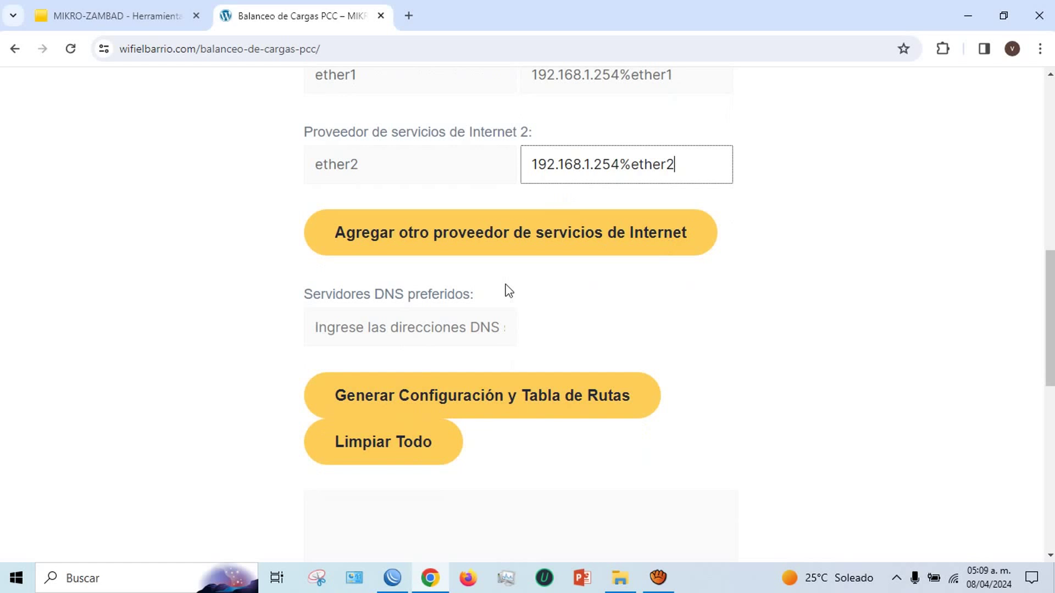
click(423, 328)
click(405, 373)
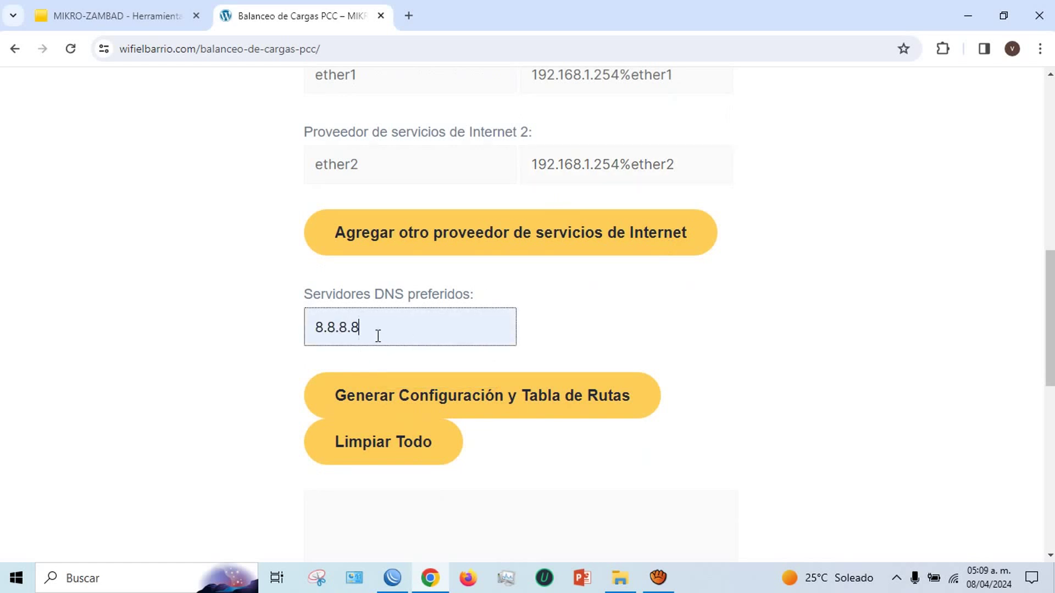
text(,)
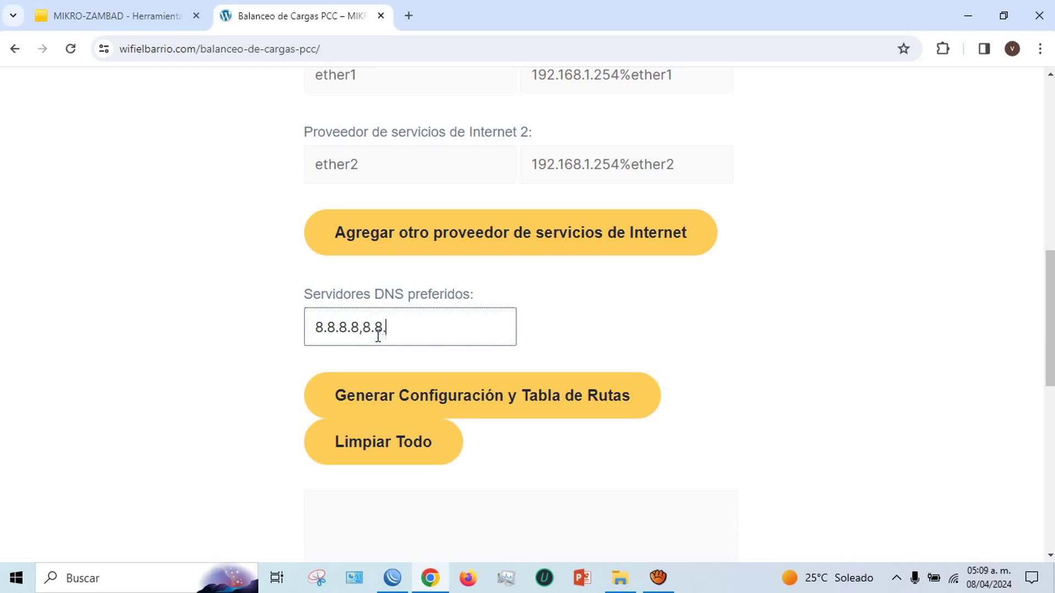
text(8.8.4.4)
click(468, 397)
Copy the generated PCC script from the /routing table line through the last /ip route entry
scroll(144, 365, down, 6)
scroll(147, 365, down, 4)
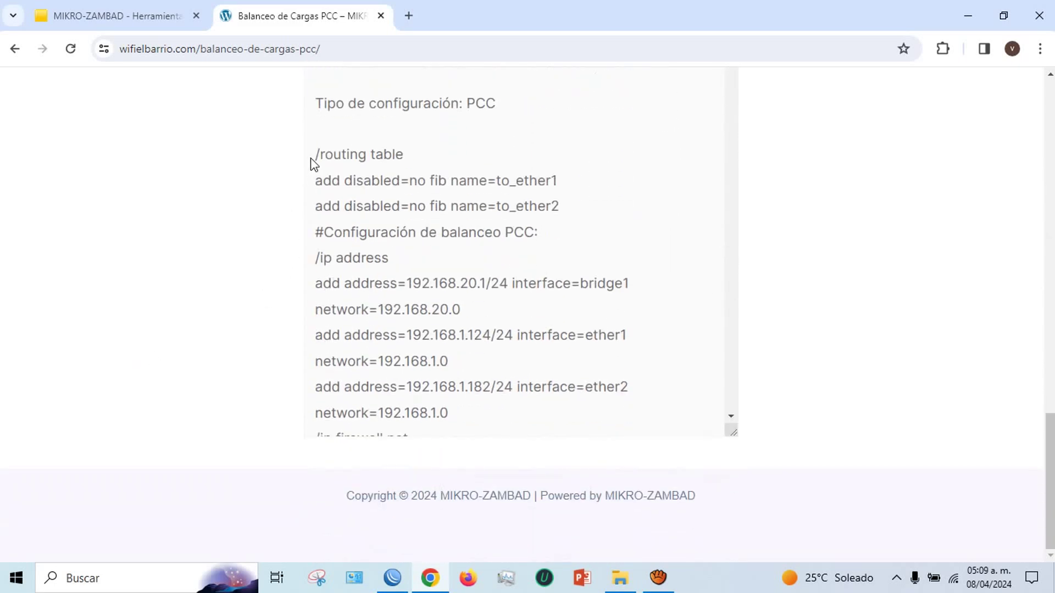
drag(314, 155, 647, 403)
scroll(584, 183, down, 4)
scroll(584, 183, down, 15)
right_click(508, 275)
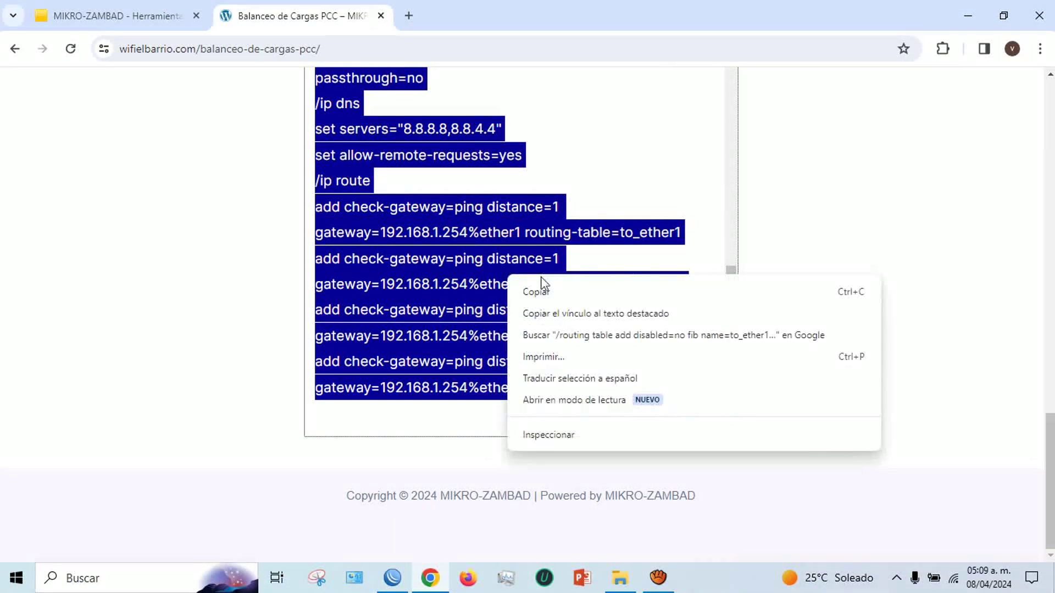
click(538, 292)
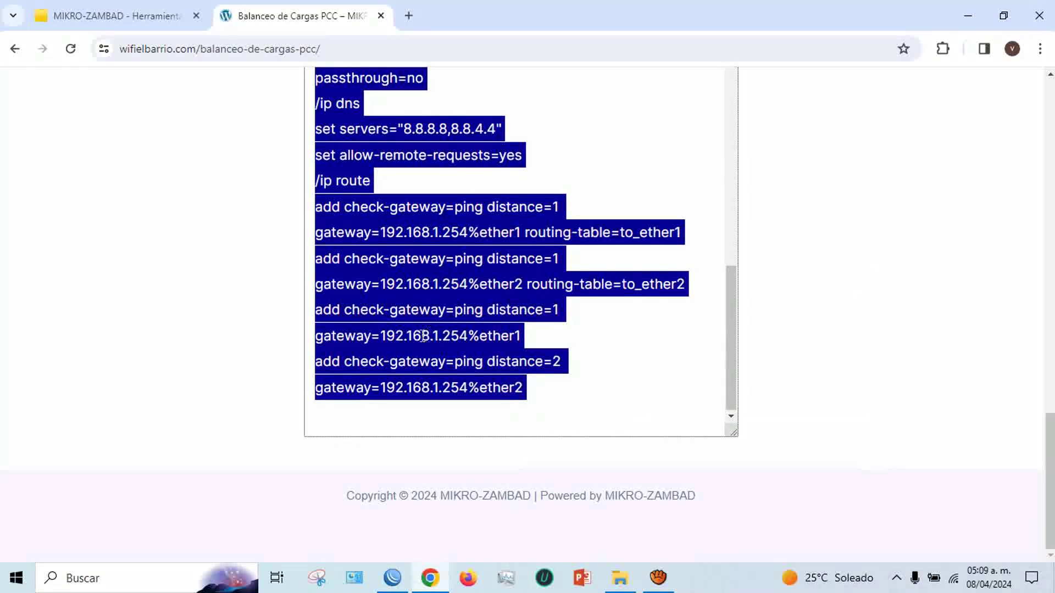
Switch to WinBox, paste the copied PCC script into a new maximized terminal, and close the terminal
click(392, 577)
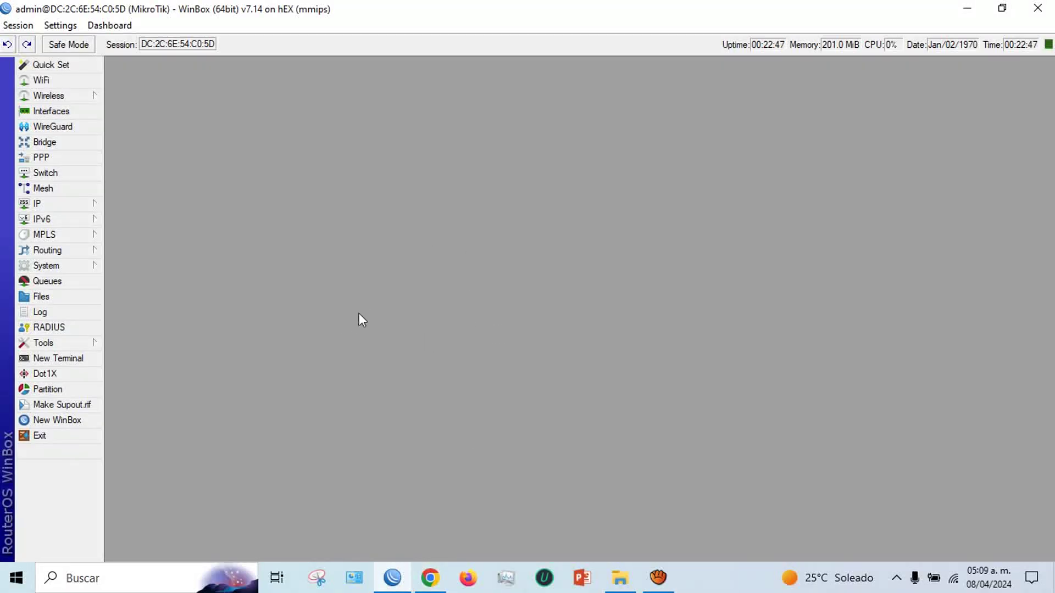
click(71, 361)
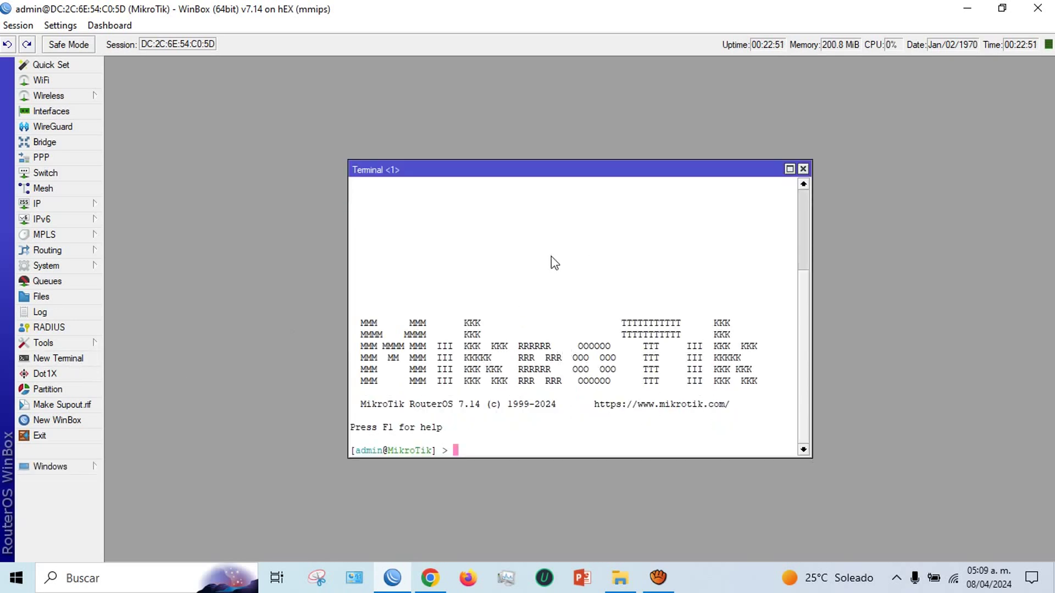
click(789, 168)
right_click(388, 236)
click(424, 300)
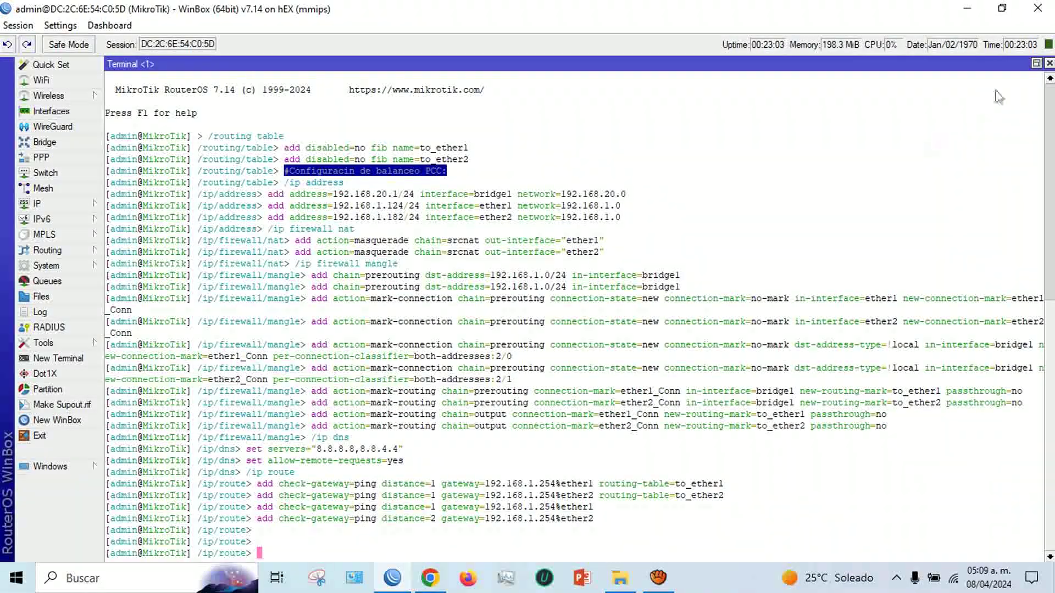
click(1049, 63)
Check the router's IP address list and DNS server settings, closing each window after viewing it
click(75, 204)
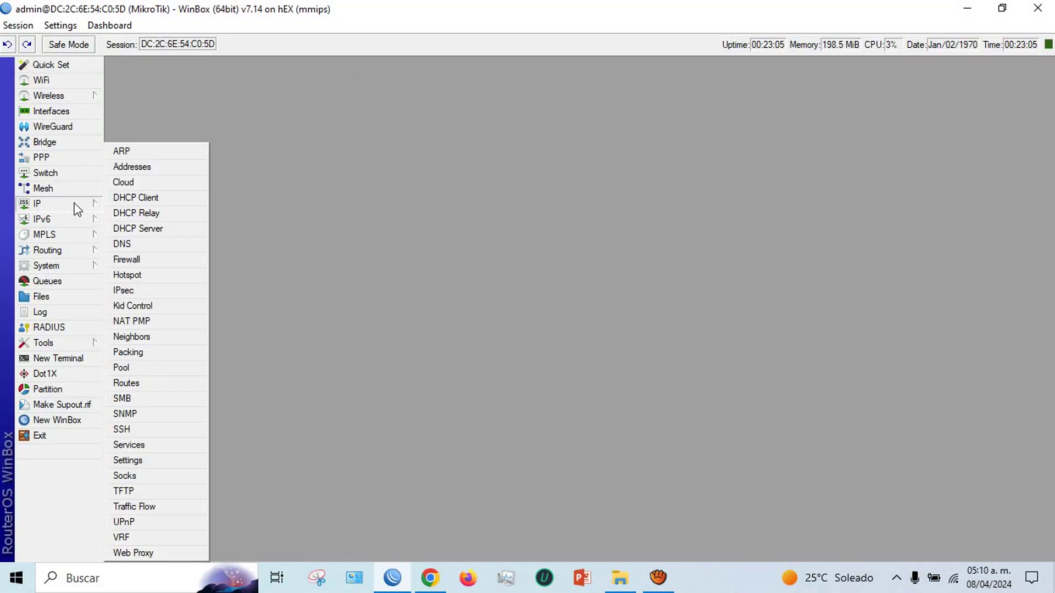
click(165, 167)
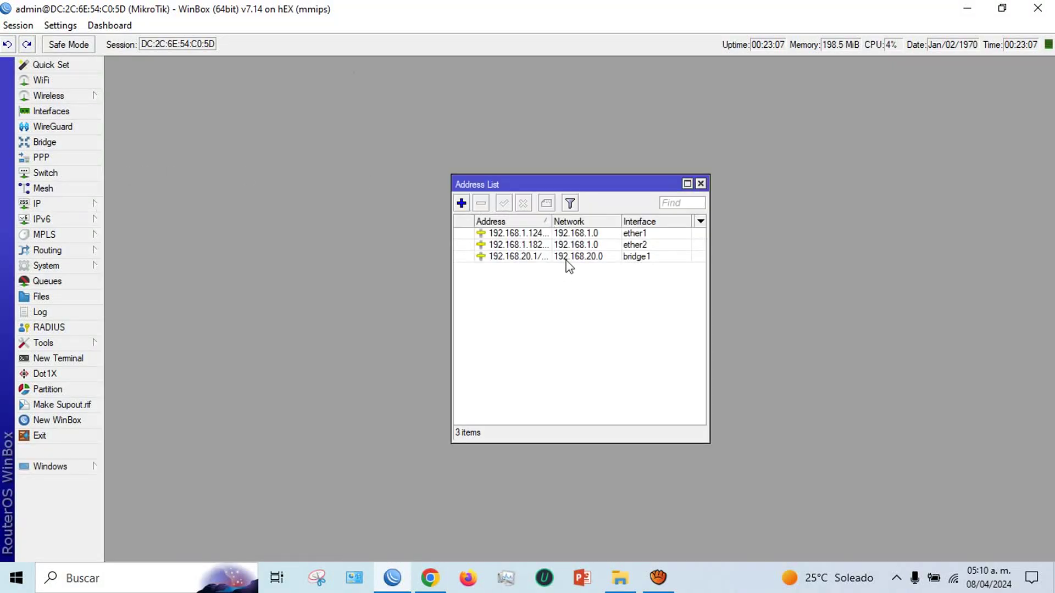
click(700, 183)
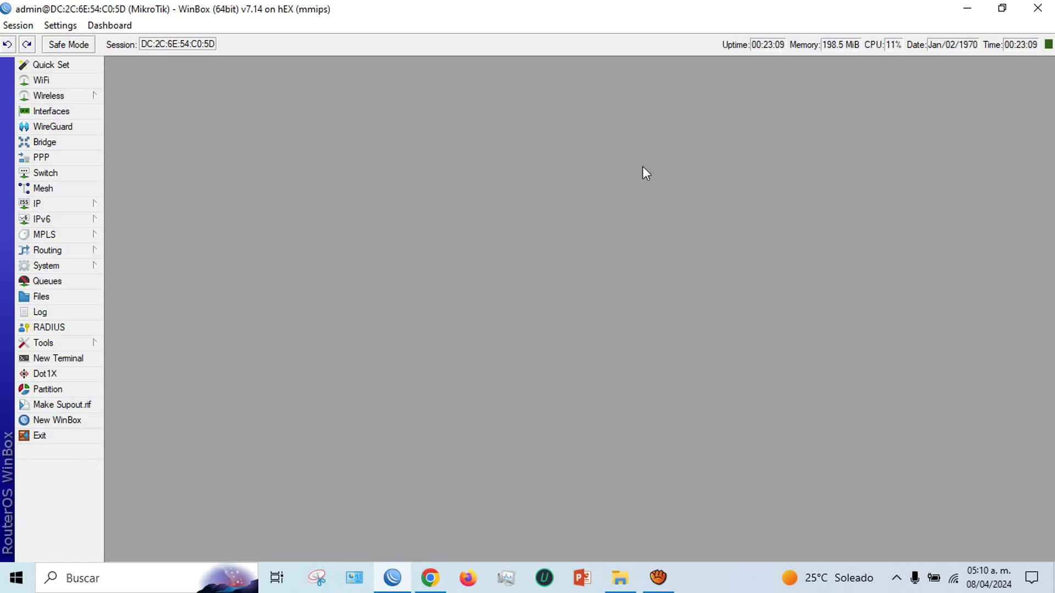
click(61, 204)
click(144, 242)
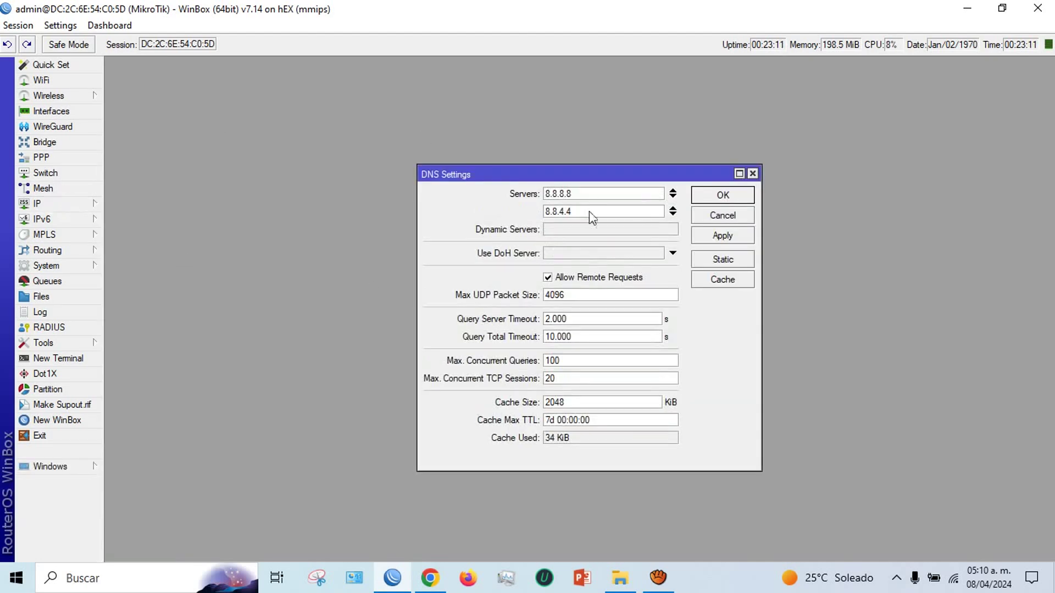
click(752, 174)
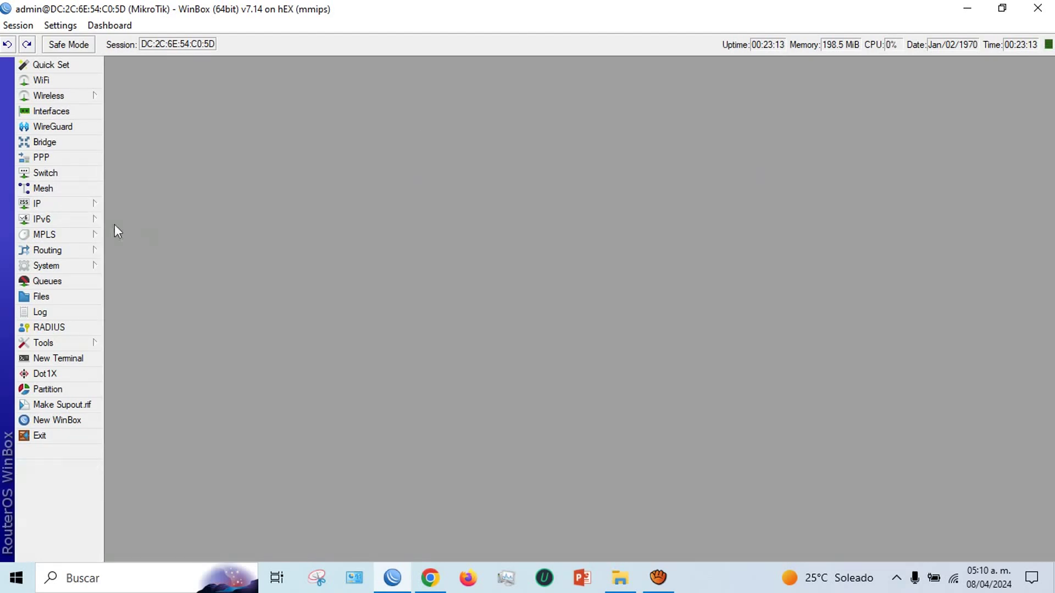
Check the router's routing tables for the ether1 and ether2 entries, and close the list
click(71, 252)
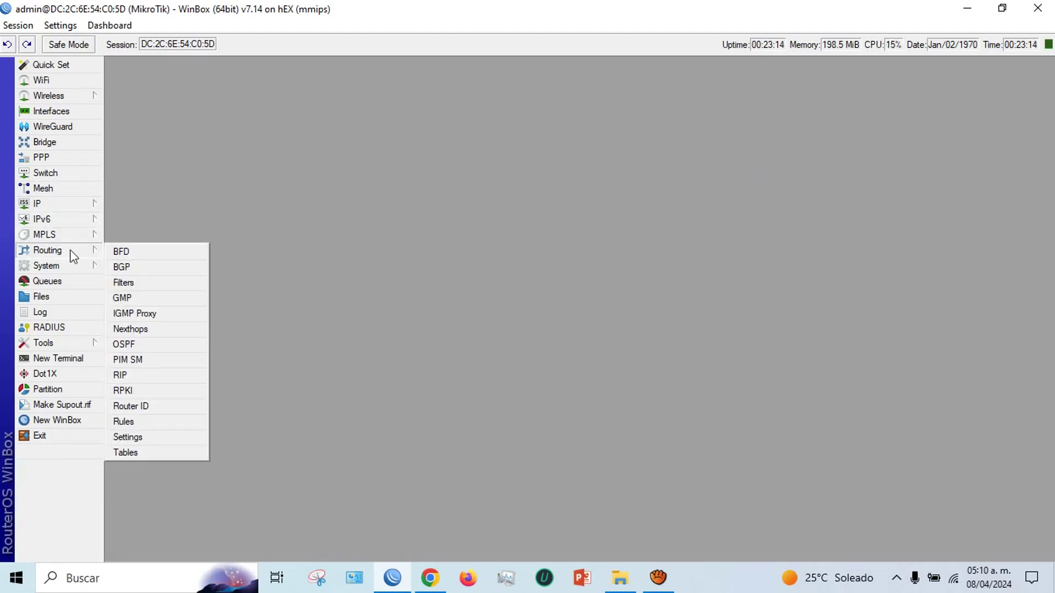
click(130, 452)
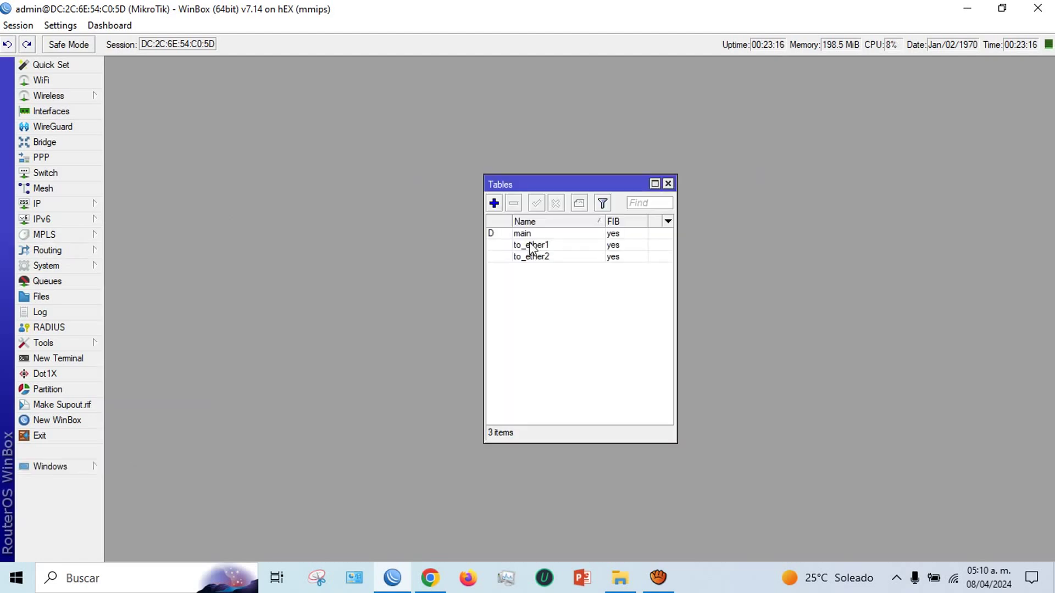
click(667, 183)
Review the firewall's NAT and Mangle rules, and close the firewall window
click(64, 204)
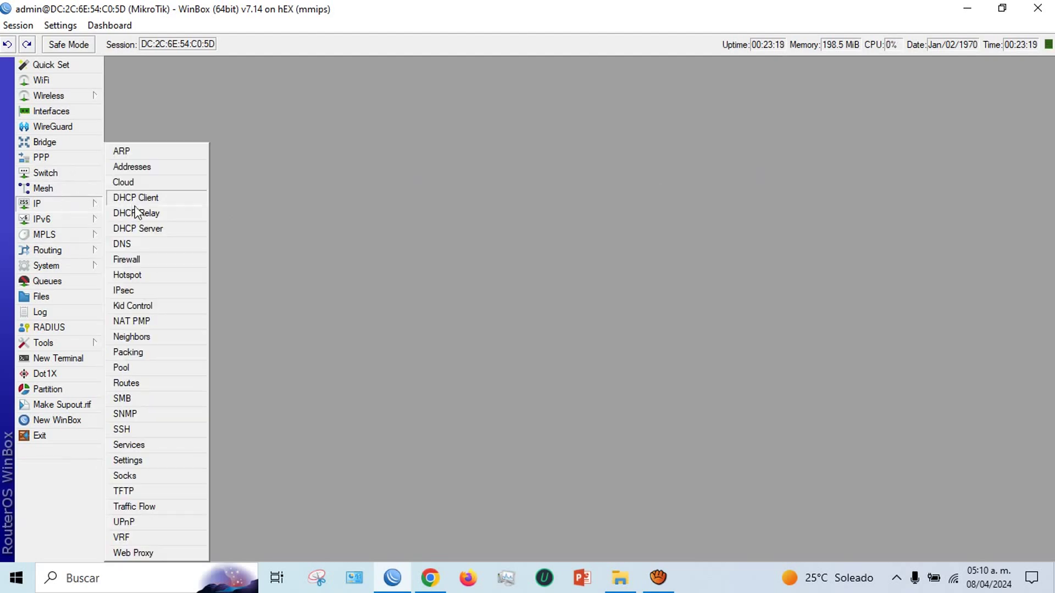
click(137, 259)
click(170, 84)
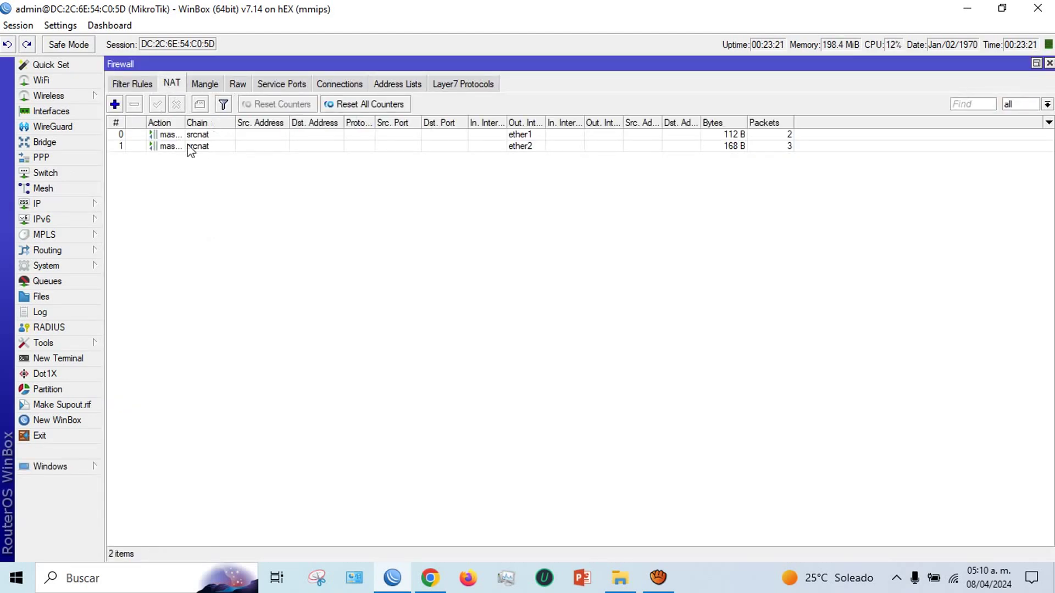
click(197, 85)
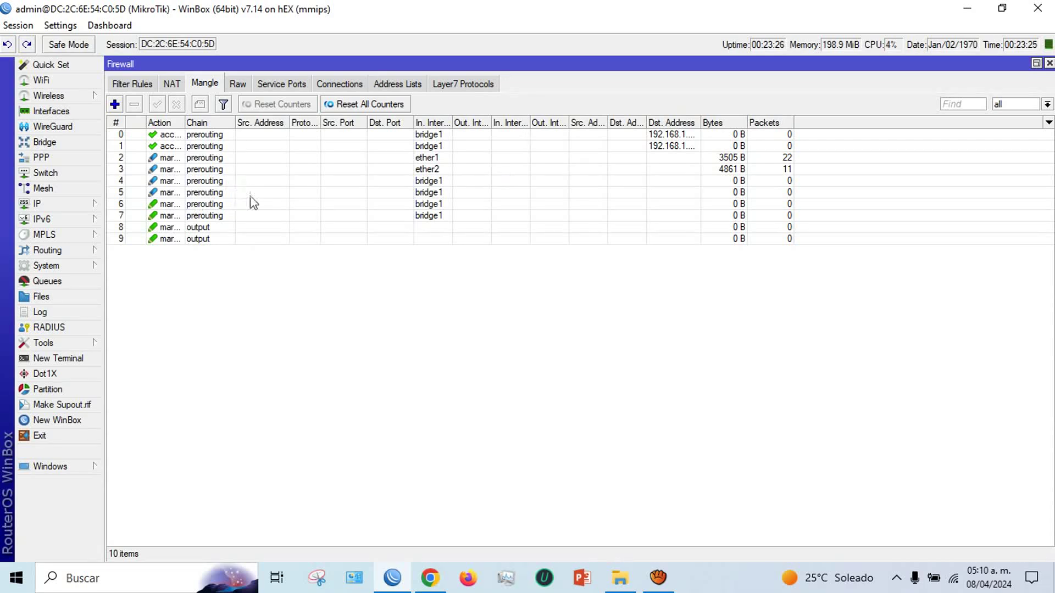
click(1049, 63)
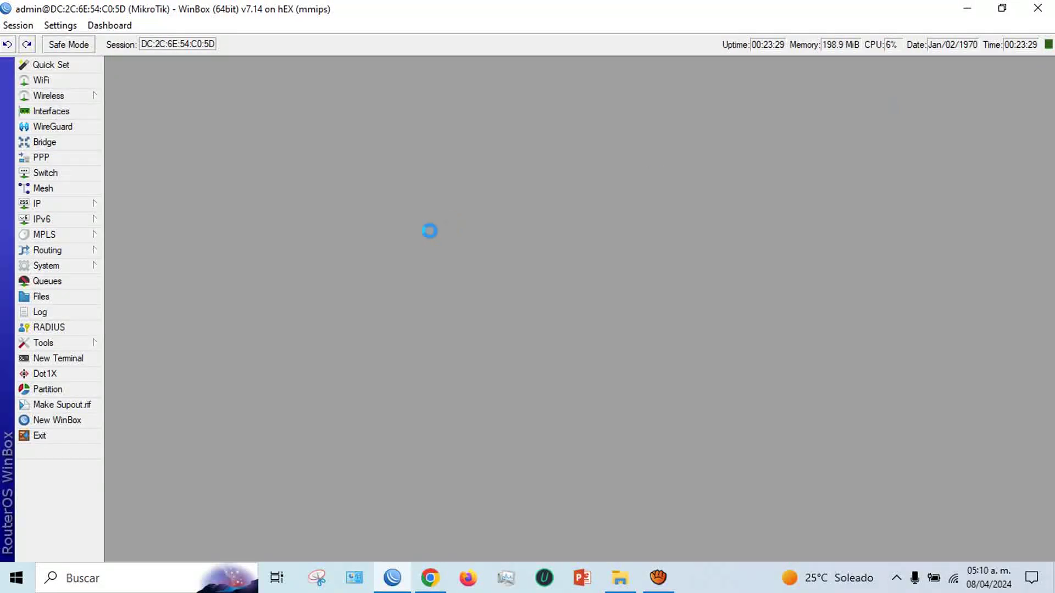
Open the router's route list and delete the four 0.0.0.0/0 default routes
click(70, 205)
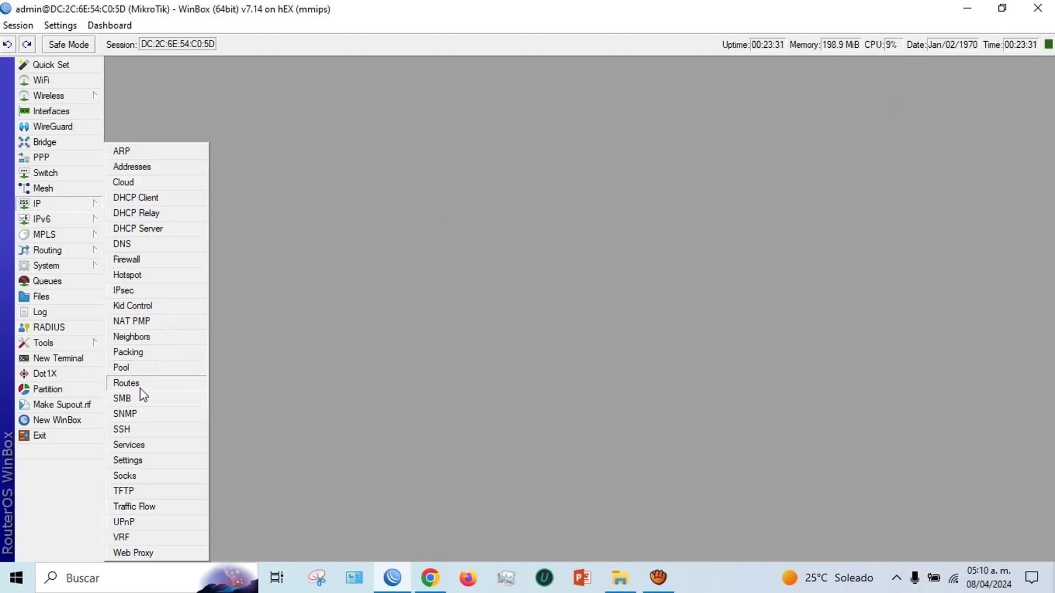
click(126, 383)
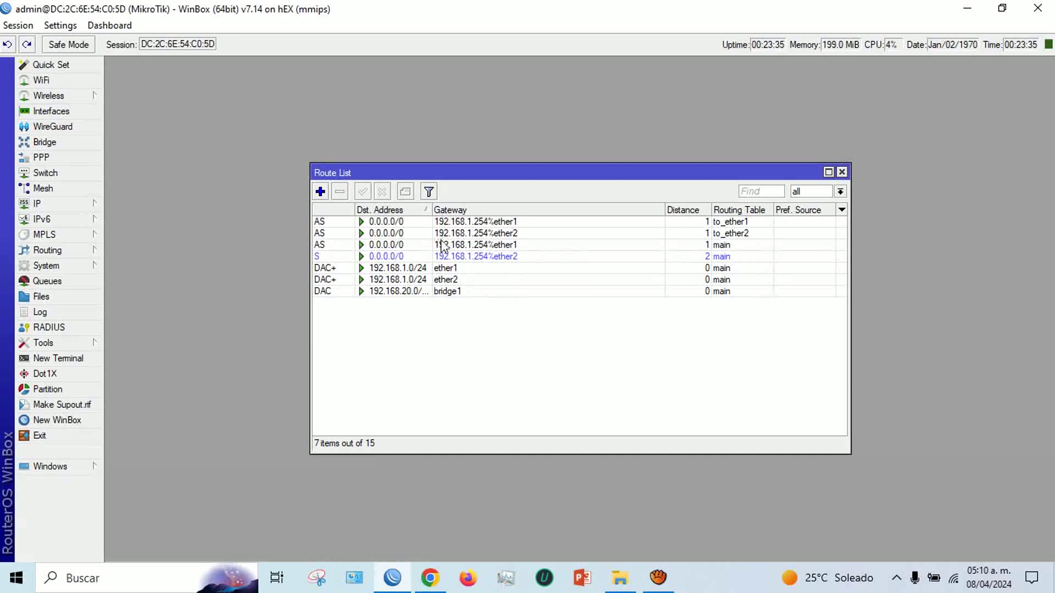
click(449, 222)
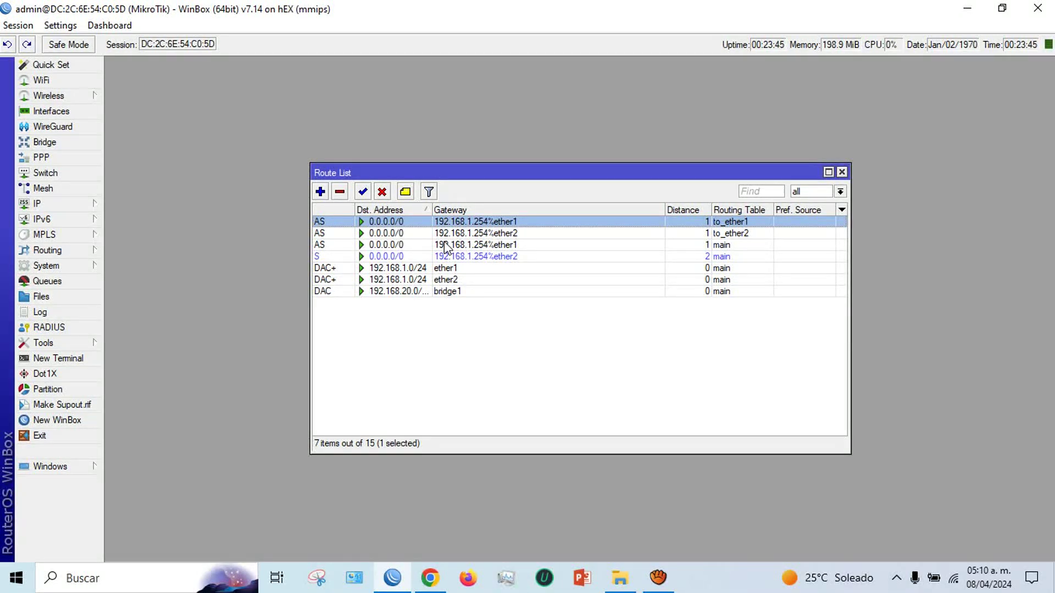
key(shift+Down)
key(shift+Down)
key(shift+Down)
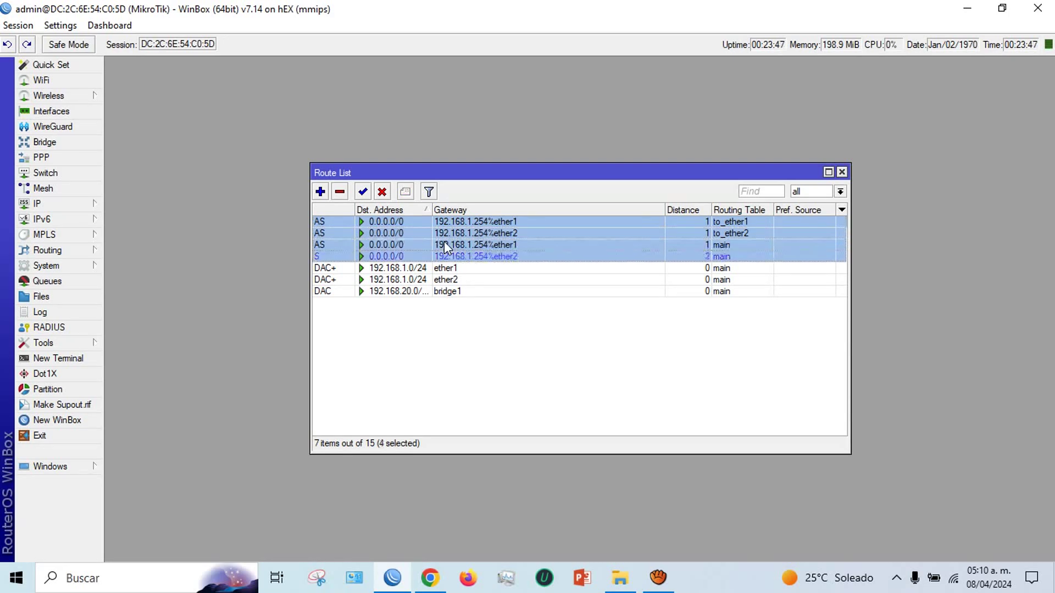
click(340, 192)
Switch to Chrome, open the Herramientas para WISP-ISP page, and change the recursive failover generator to version v7
click(430, 577)
scroll(210, 298, up, 15)
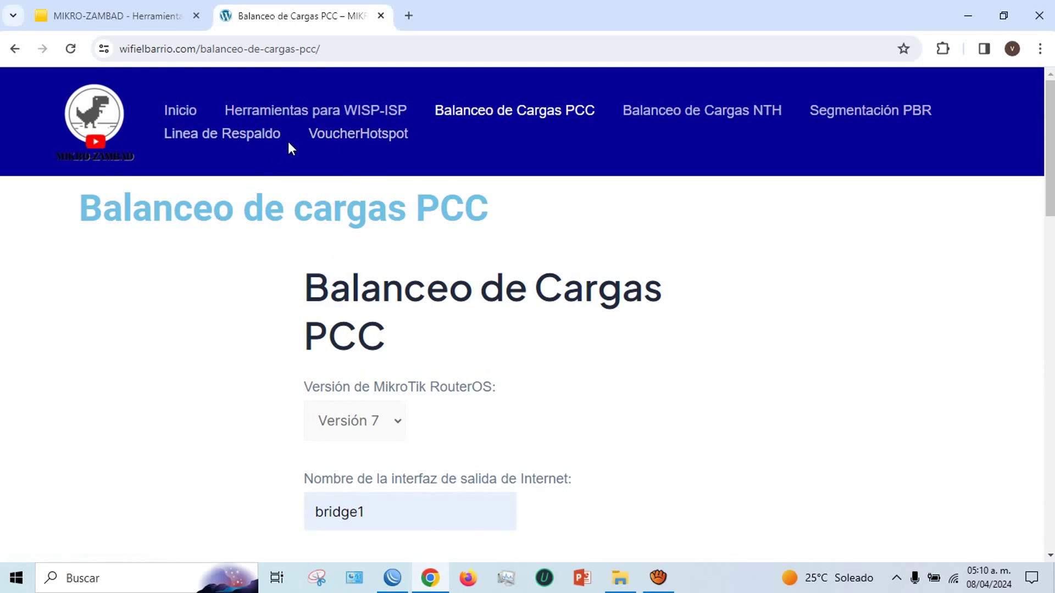
click(330, 121)
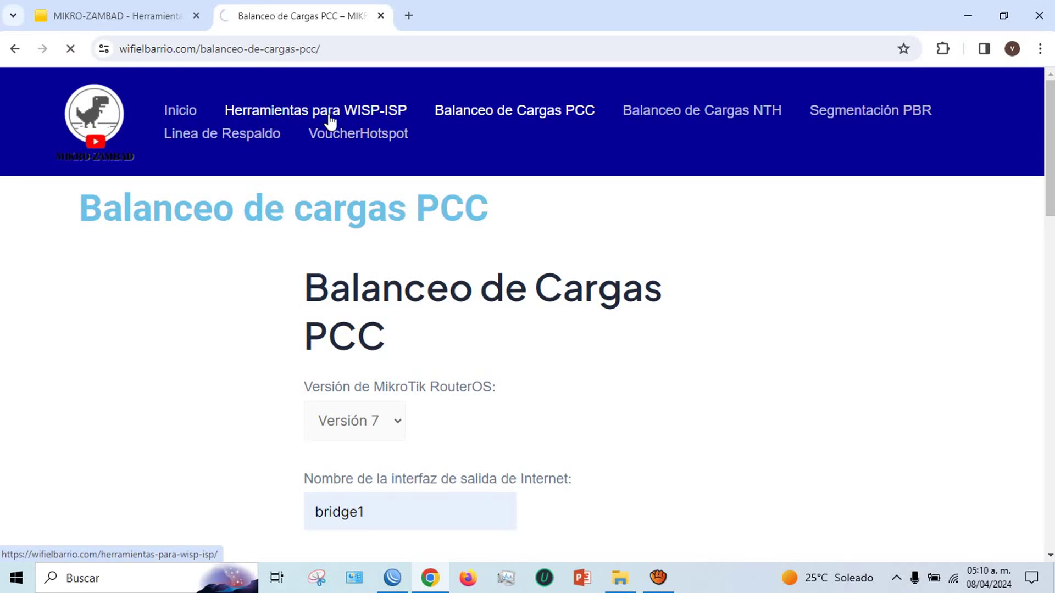
scroll(209, 346, down, 5)
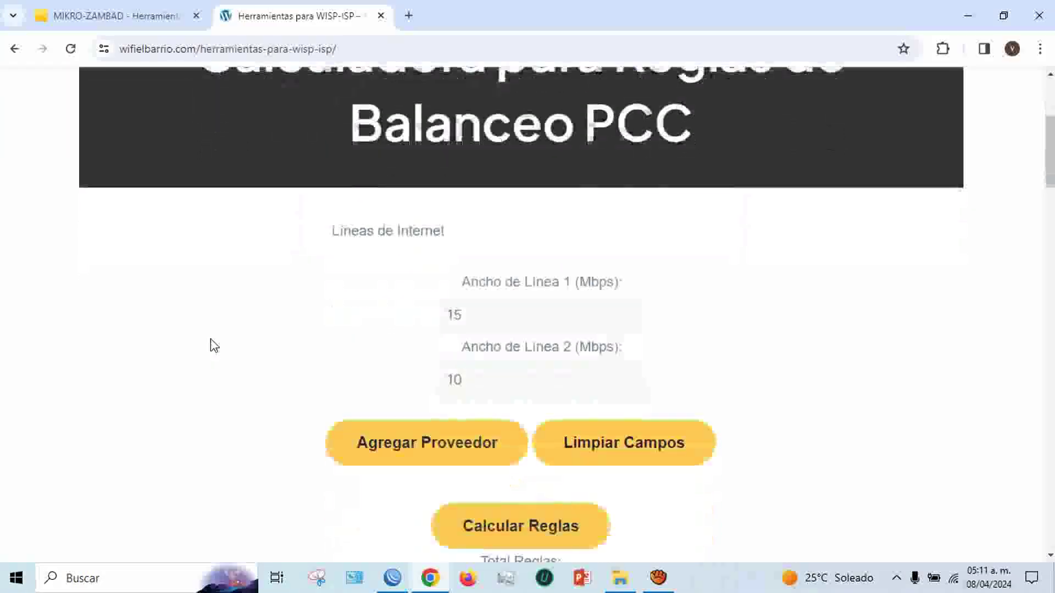
scroll(214, 345, down, 6)
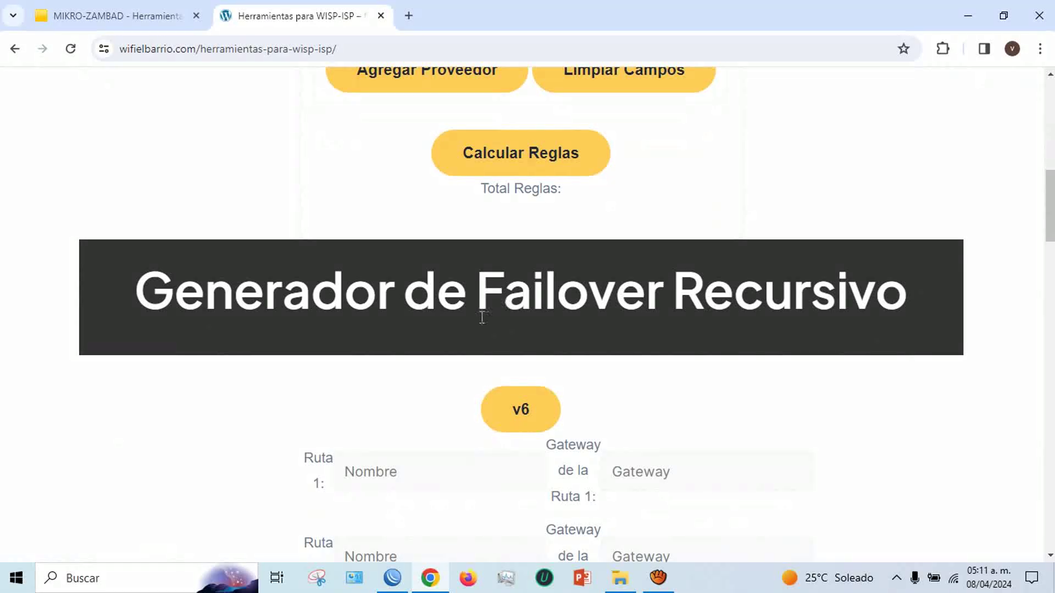
scroll(482, 317, down, 4)
click(525, 190)
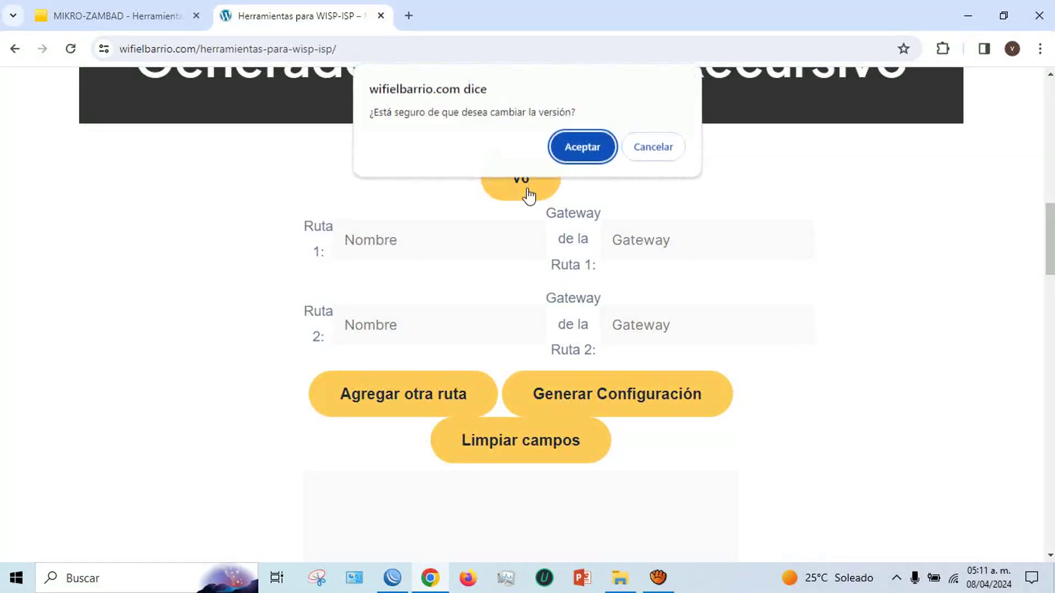
click(584, 153)
click(640, 146)
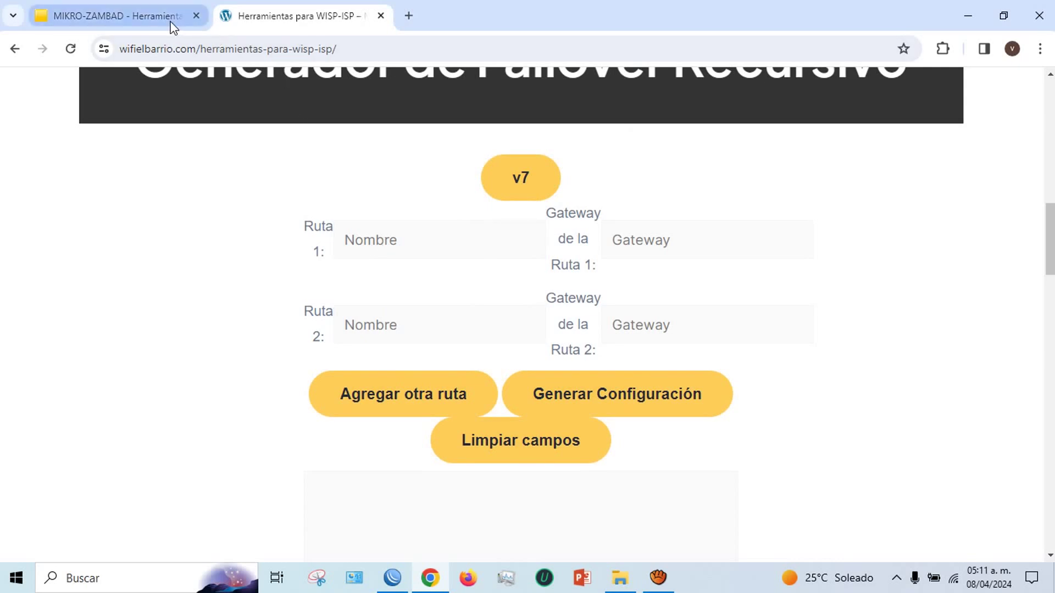
Switch to WinBox and check the routing mark action of the first output-chain Mangle rule, closing the rule afterward
click(392, 577)
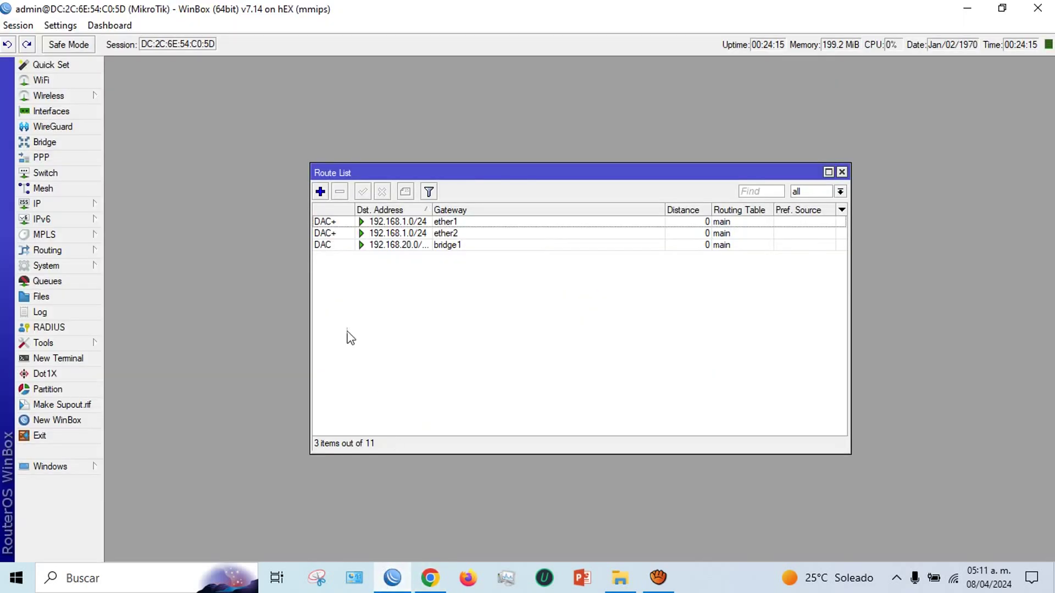
click(50, 204)
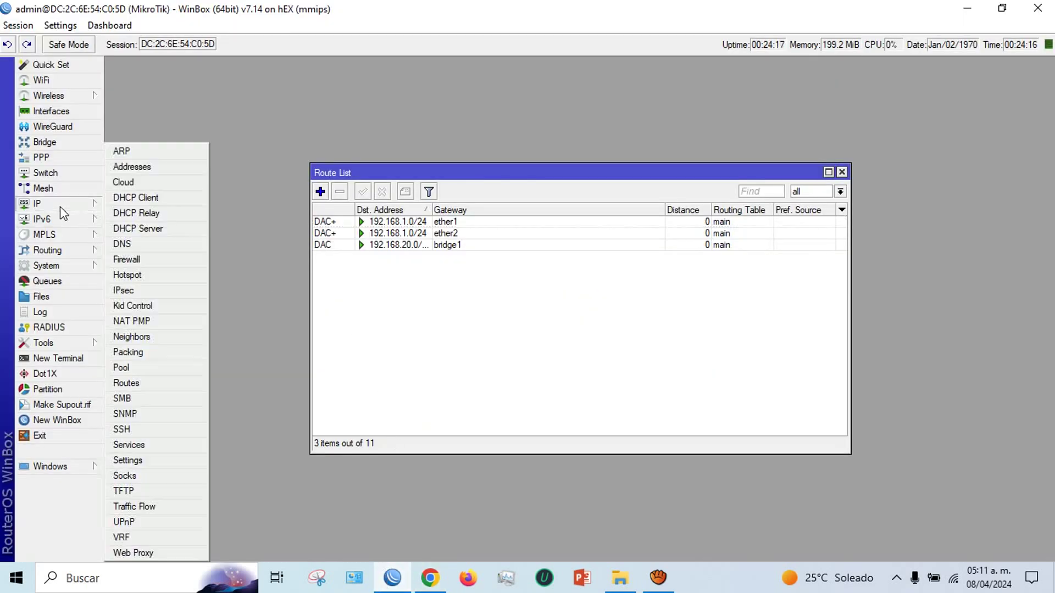
click(133, 260)
double_click(213, 227)
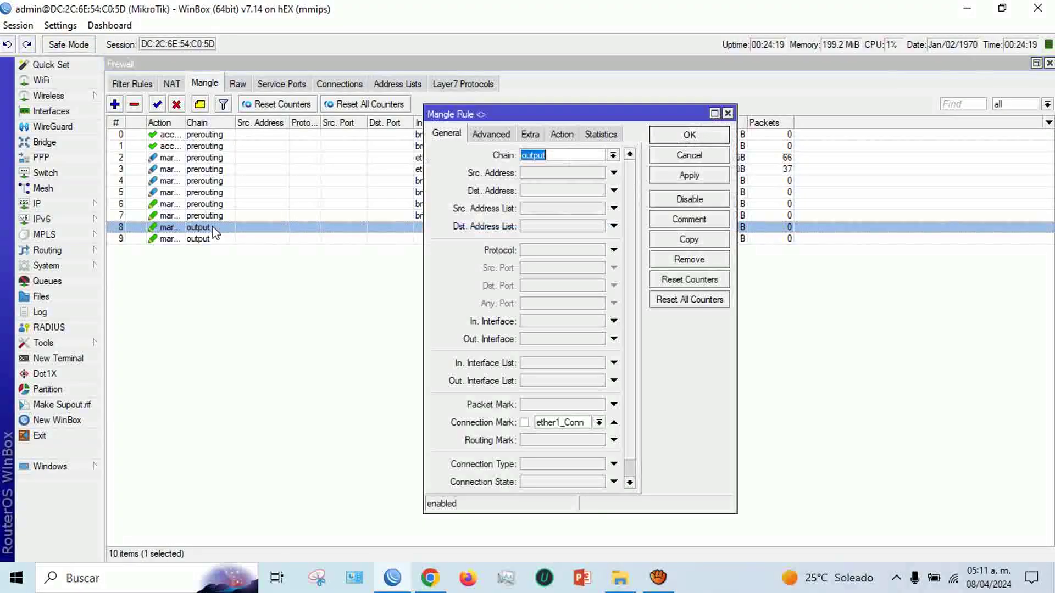
click(561, 134)
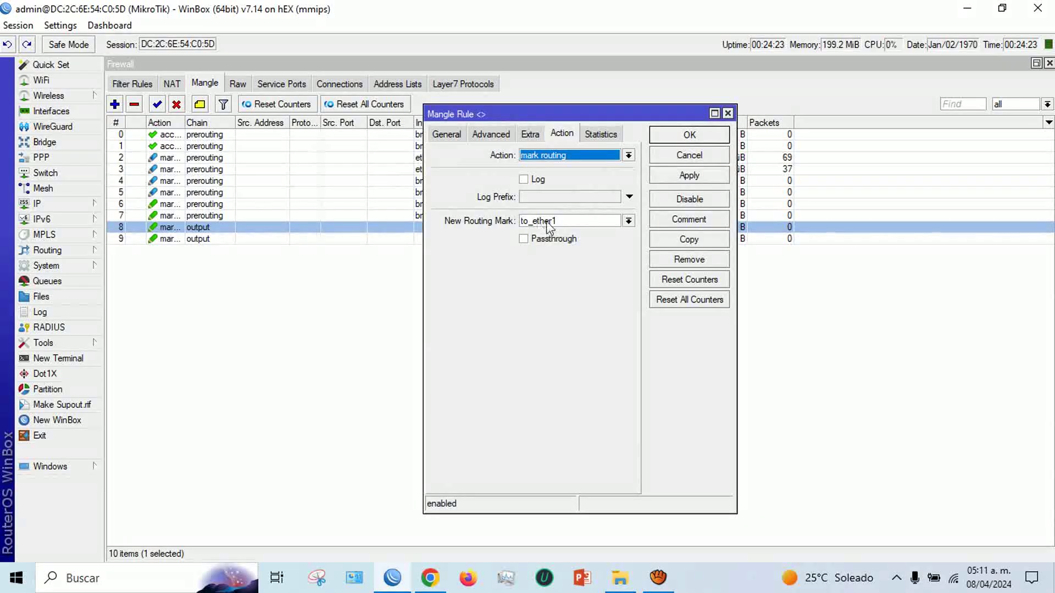
click(727, 114)
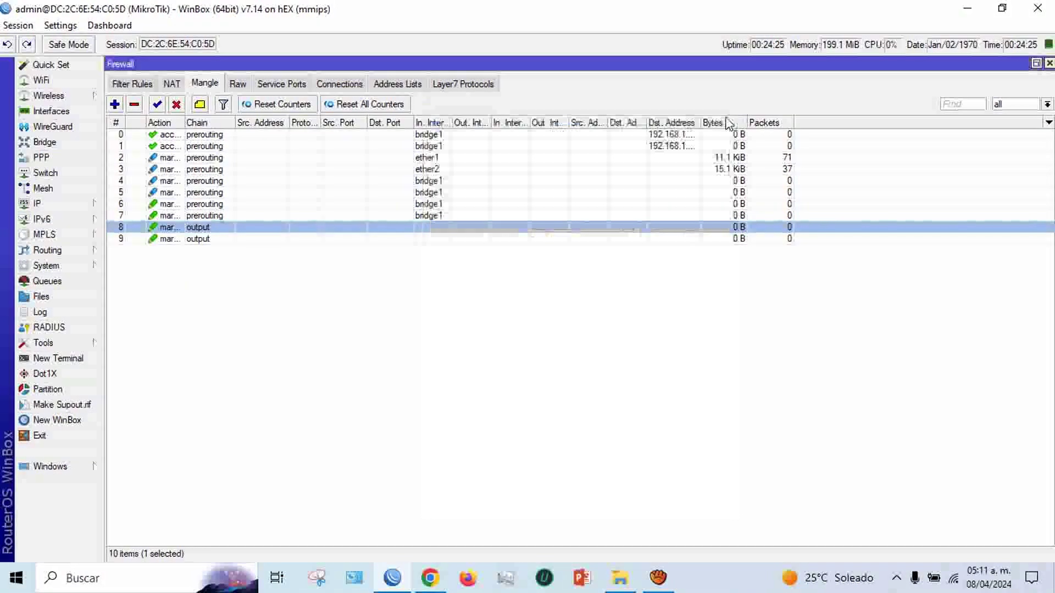
Copy the name of the to_ether1 routing table from the router's routing tables, and close the table windows
click(47, 250)
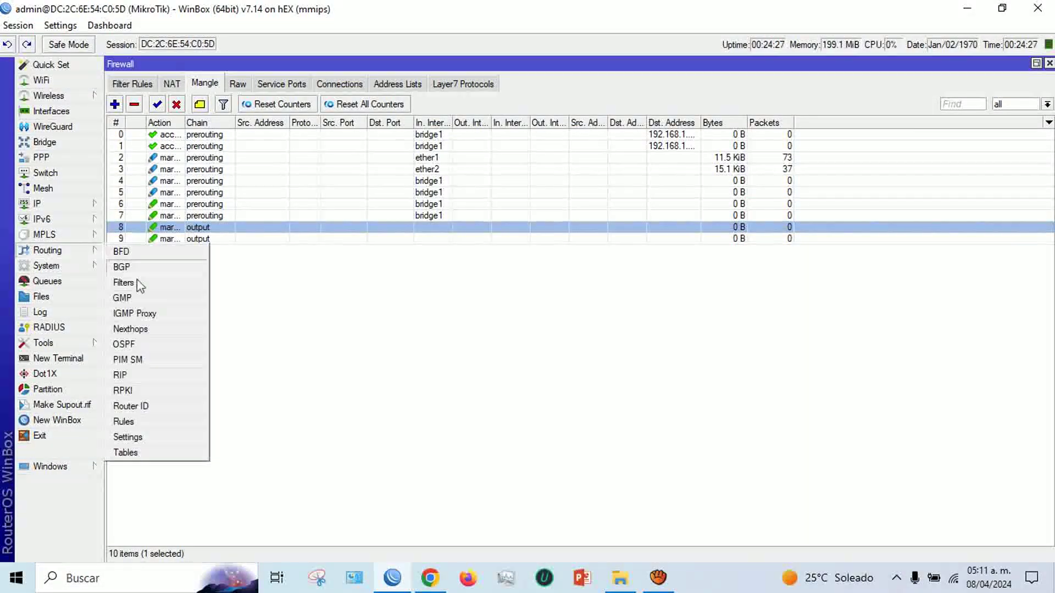
click(135, 449)
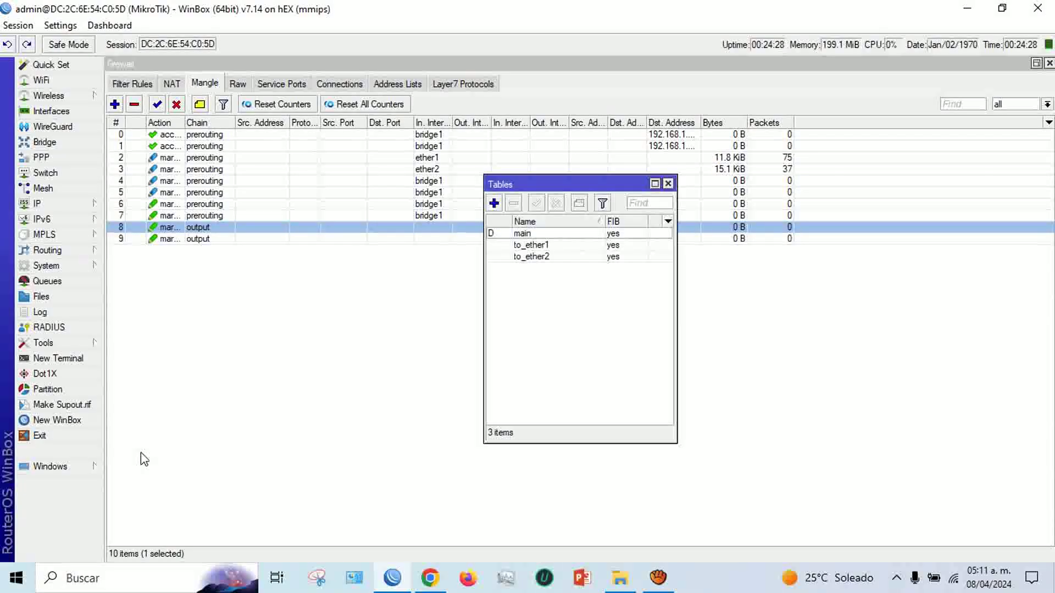
double_click(530, 245)
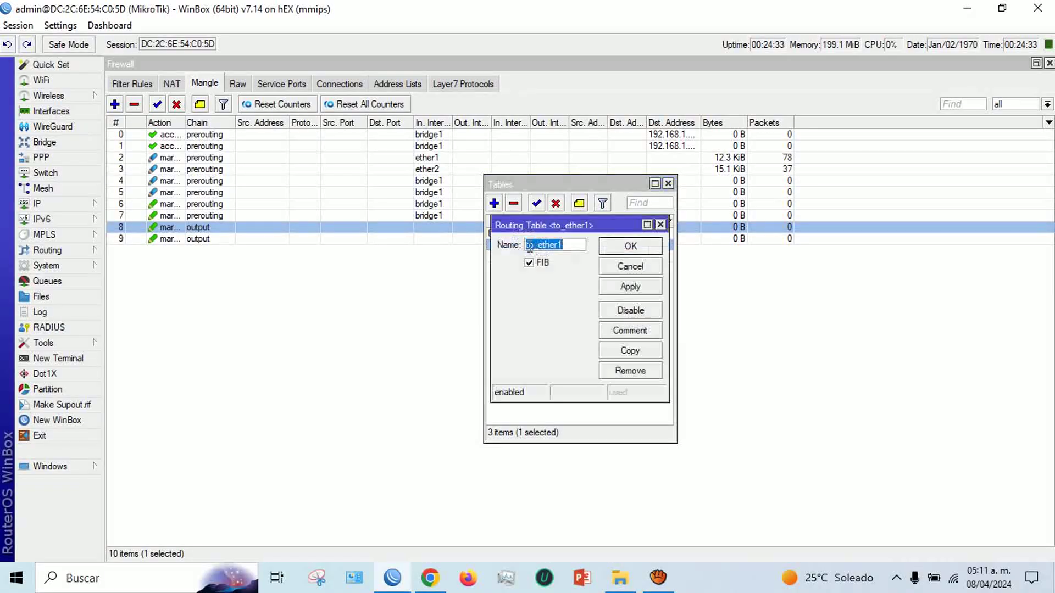
right_click(556, 246)
click(592, 275)
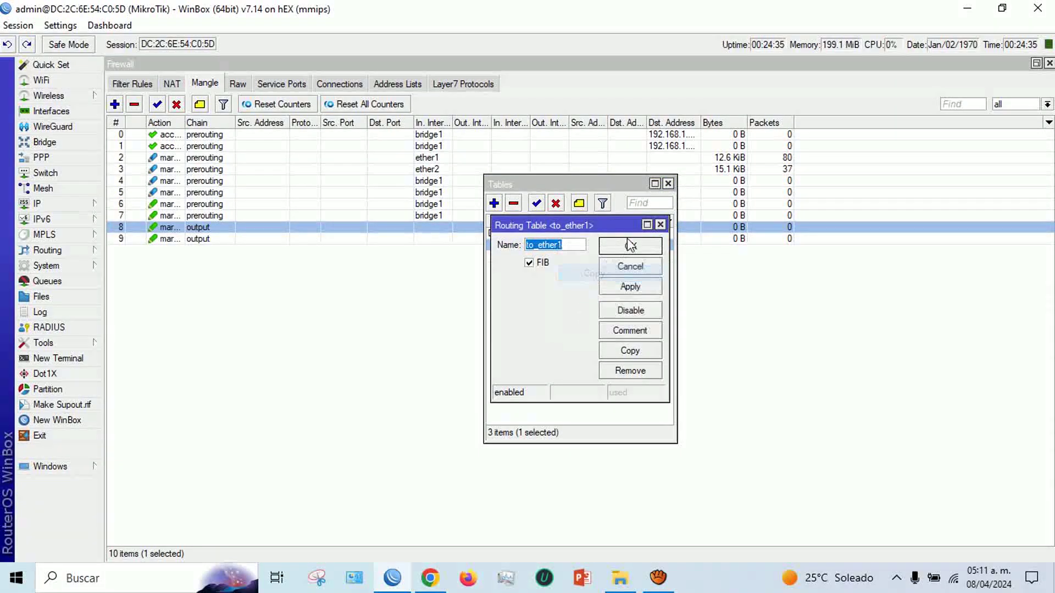
click(660, 225)
click(668, 183)
Switch to Chrome and name the failover generator's Ruta 1 to_ether1 and Ruta 2 to_ether2
click(430, 578)
click(620, 246)
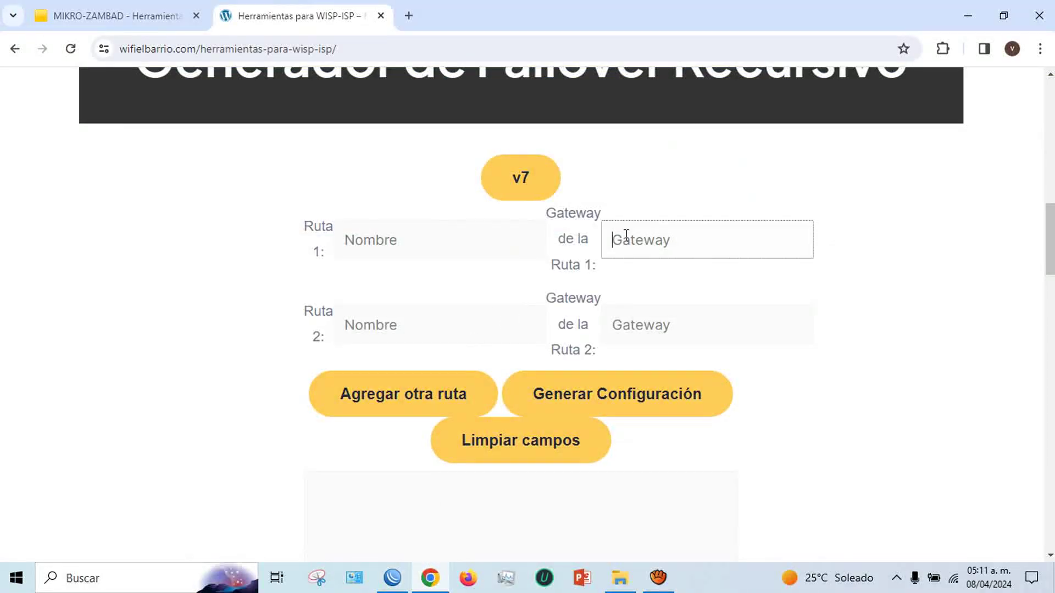
right_click(356, 236)
click(383, 388)
click(372, 328)
right_click(372, 324)
click(415, 207)
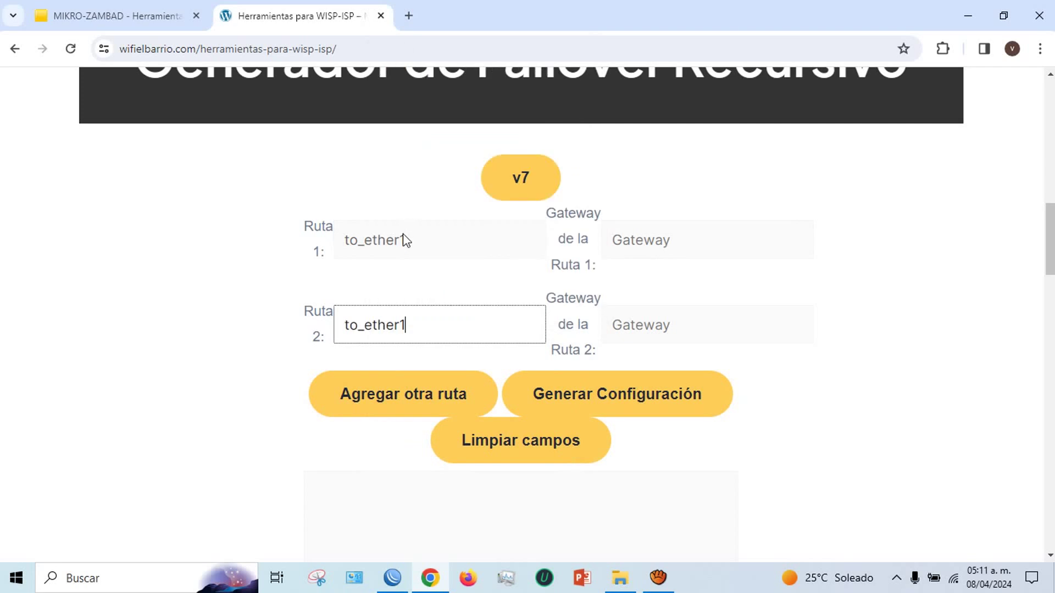
click(413, 239)
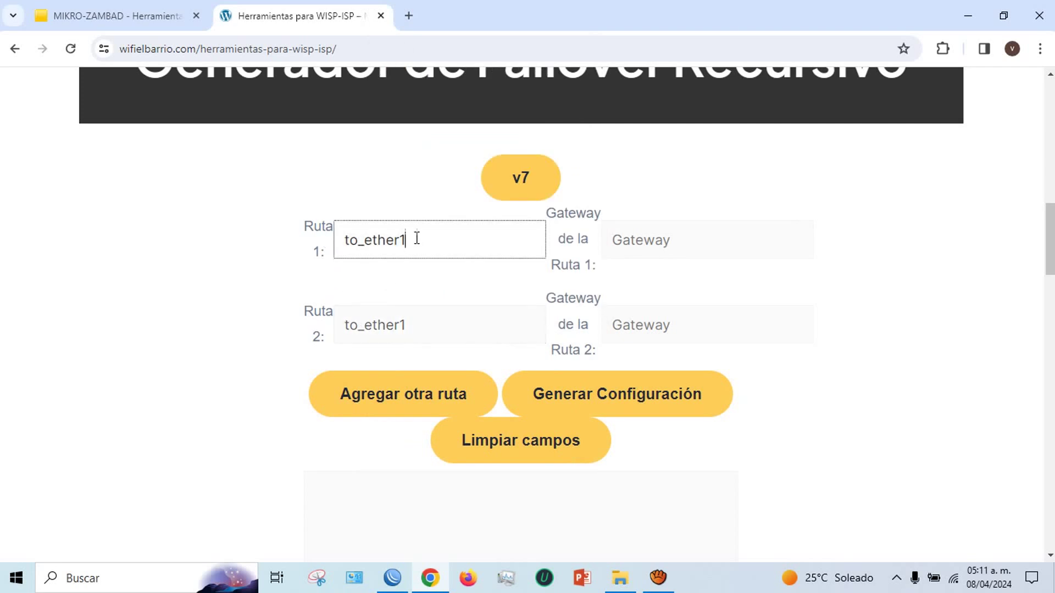
drag(409, 323, 402, 326)
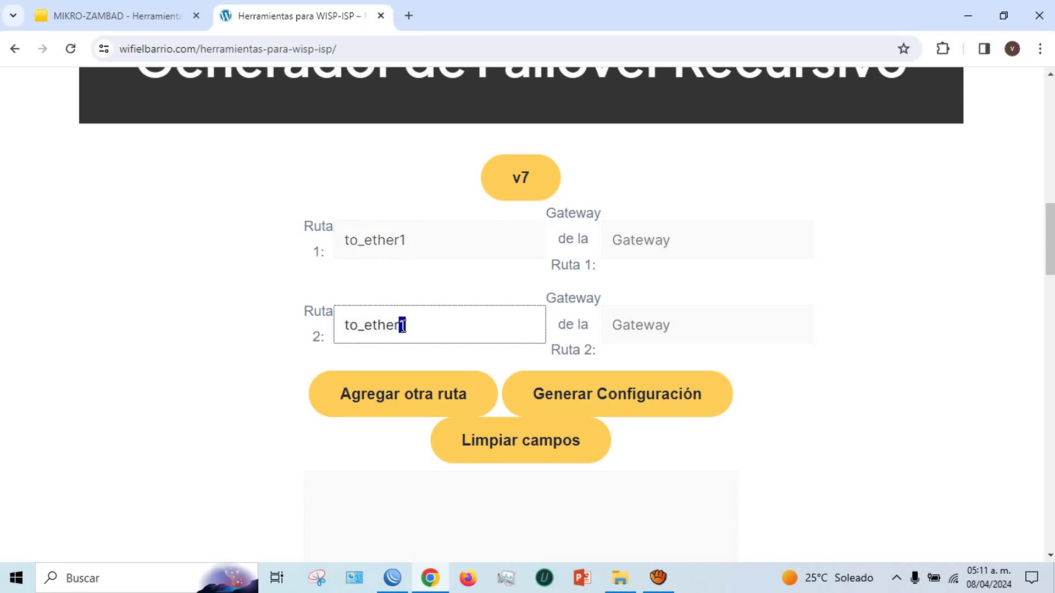
text(2)
Set the gateway of Ruta 1 to 192.168.1.254%ether1, copying the interface name from the route's name
click(626, 242)
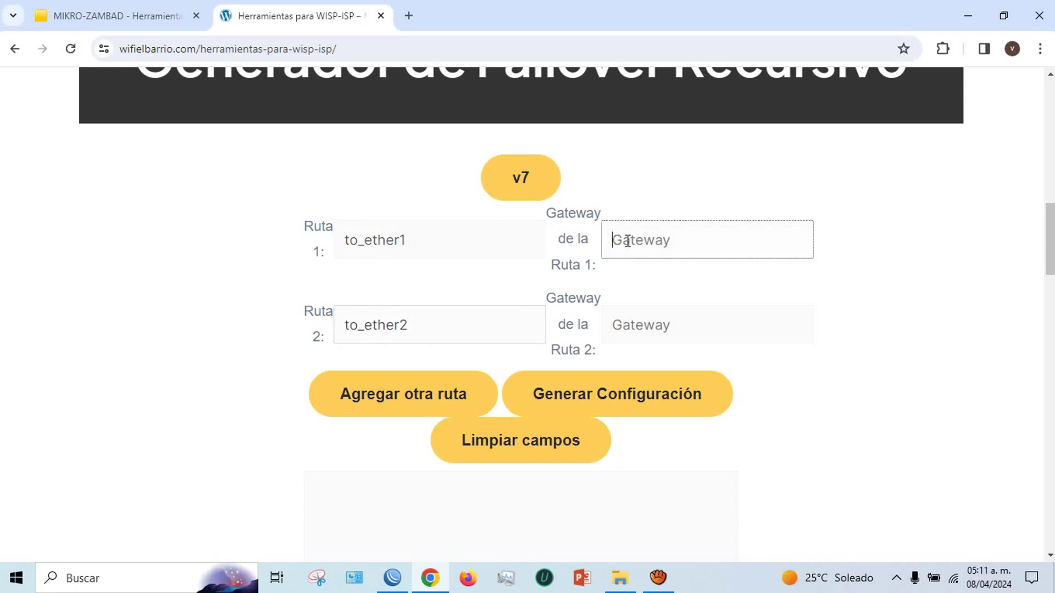
text(192.168.)
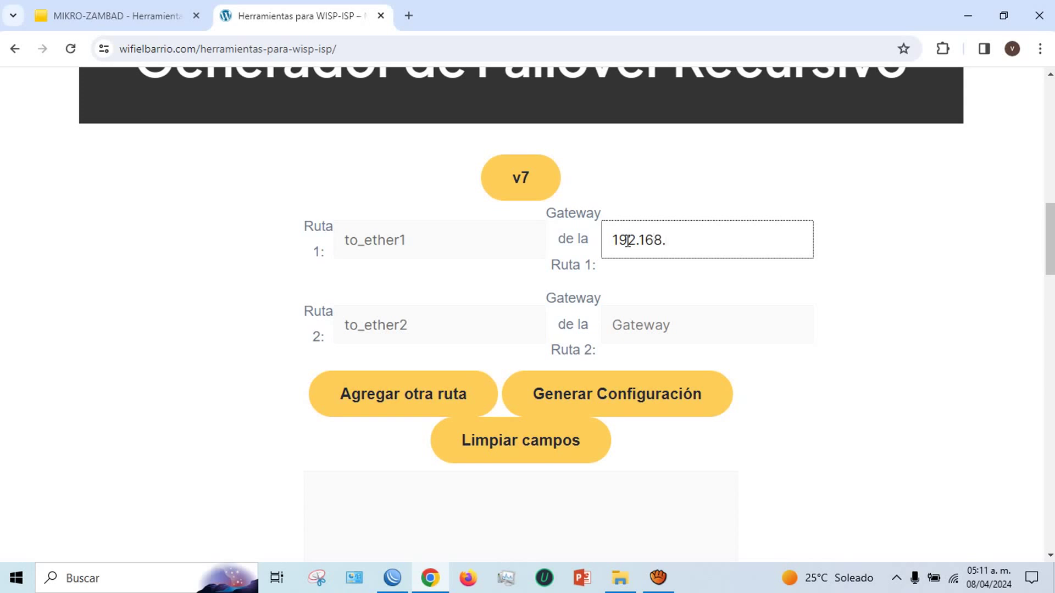
text(4)
text(%)
drag(420, 249, 364, 247)
right_click(396, 244)
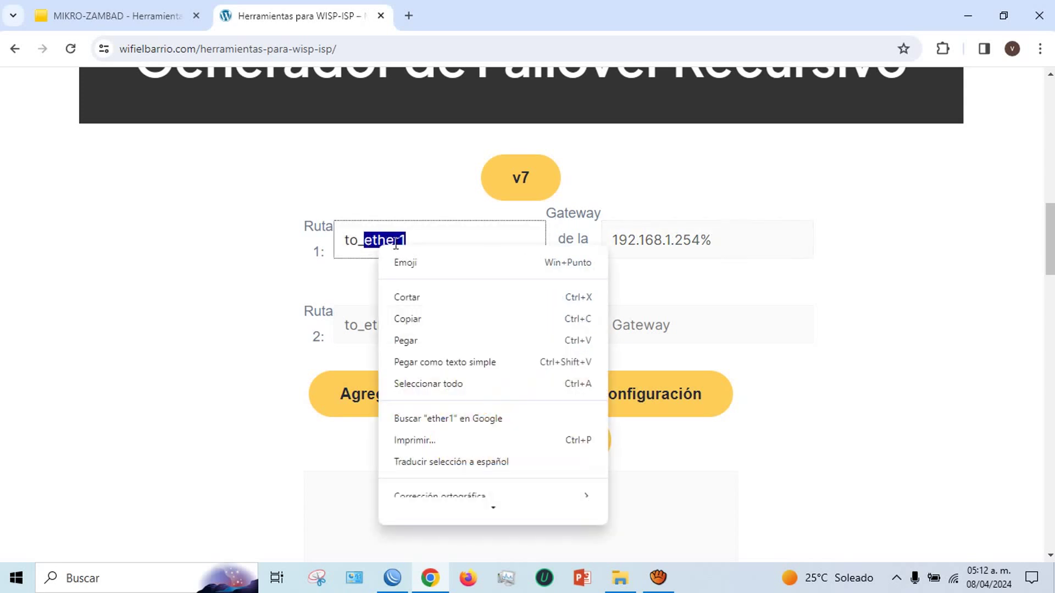
click(419, 320)
click(726, 252)
right_click(725, 250)
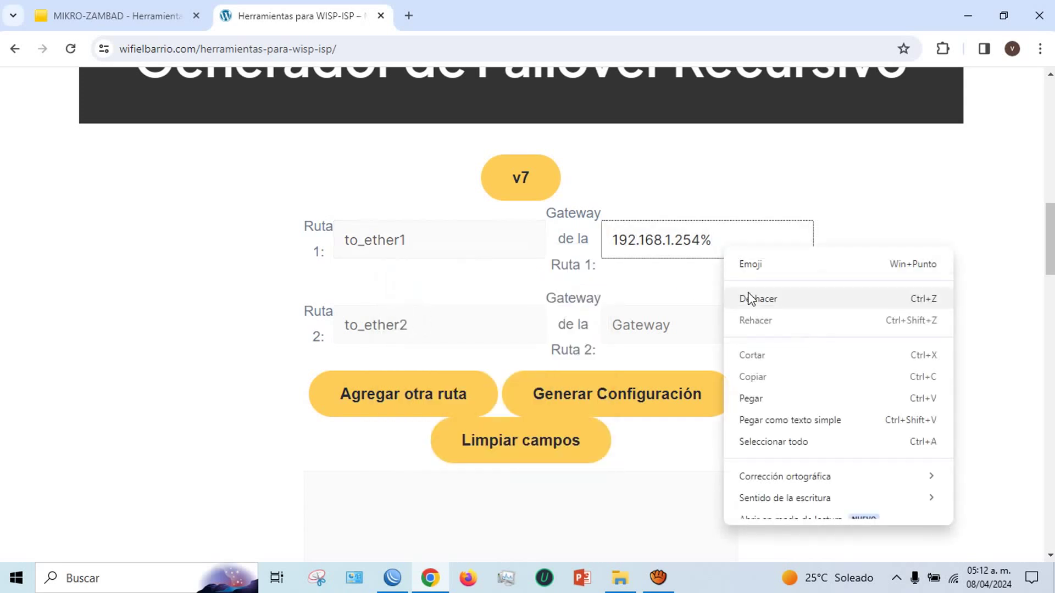
click(756, 396)
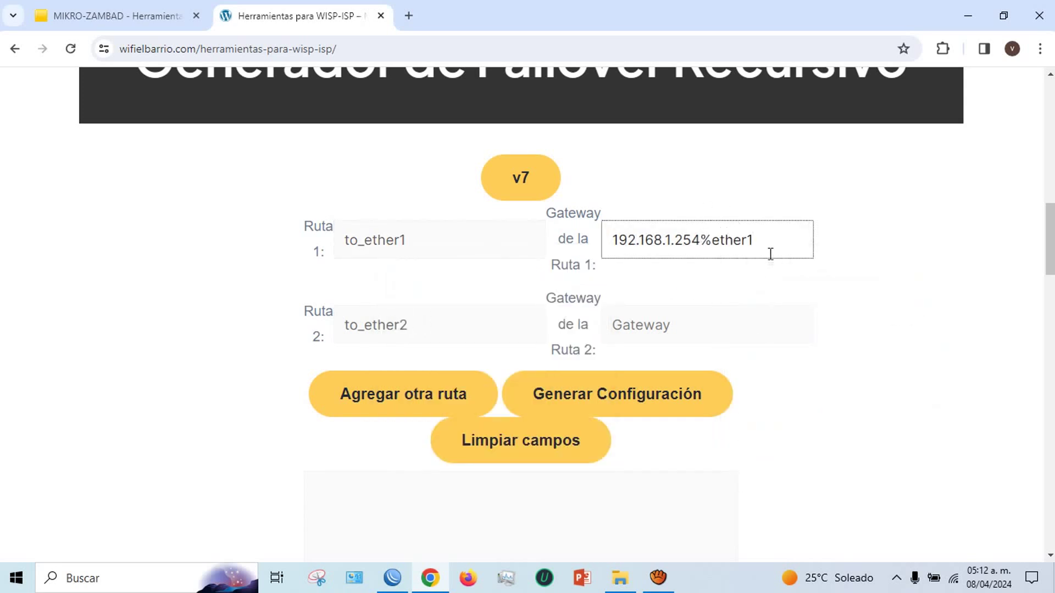
Copy Ruta 1's gateway into Ruta 2 and change it to 192.168.1.254%ether2
drag(774, 247, 566, 245)
right_click(630, 249)
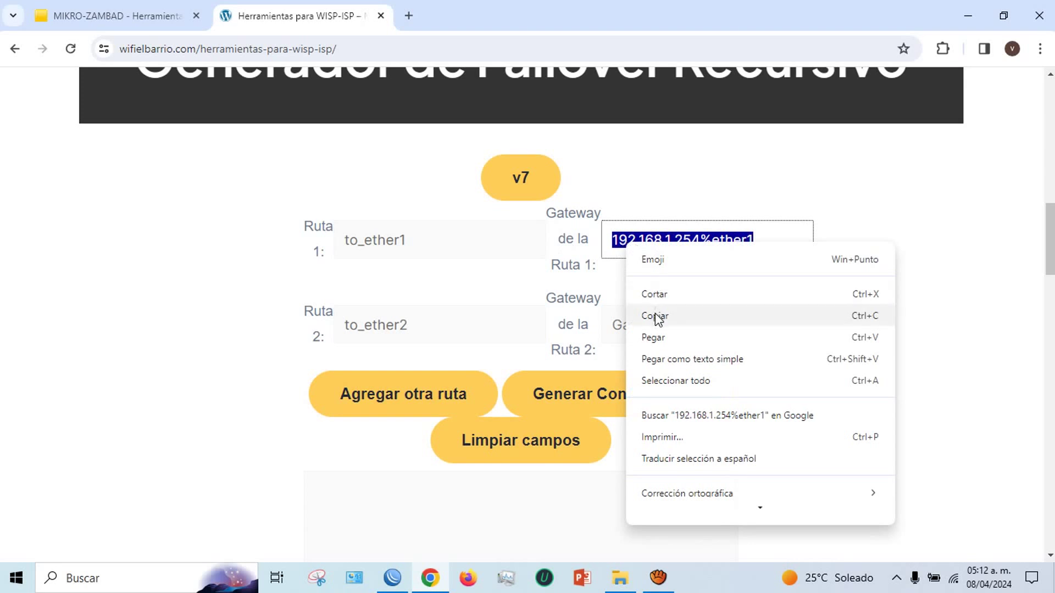
click(657, 314)
click(632, 305)
click(632, 325)
right_click(632, 321)
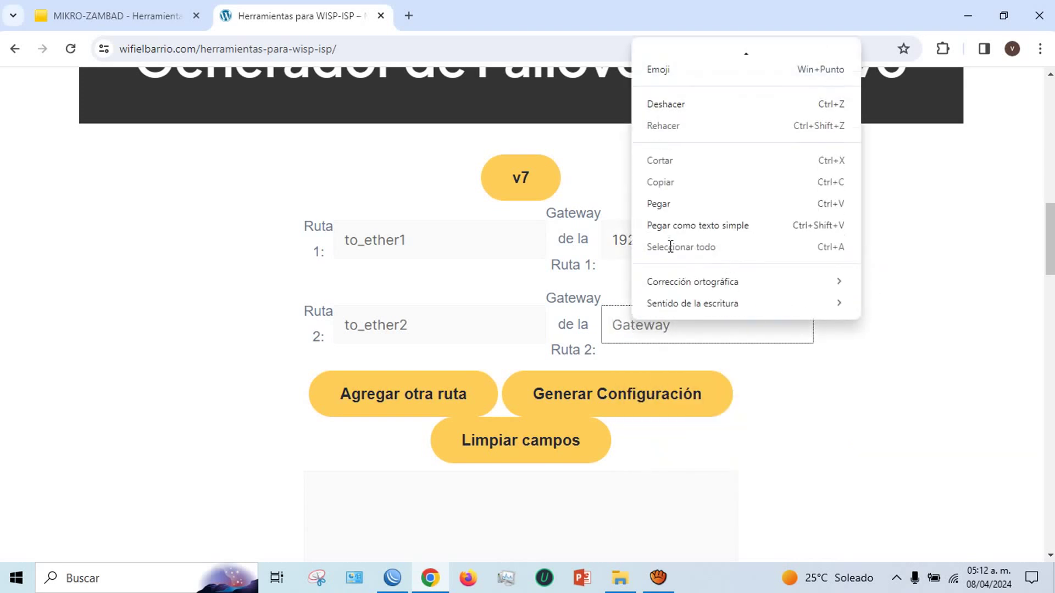
click(661, 205)
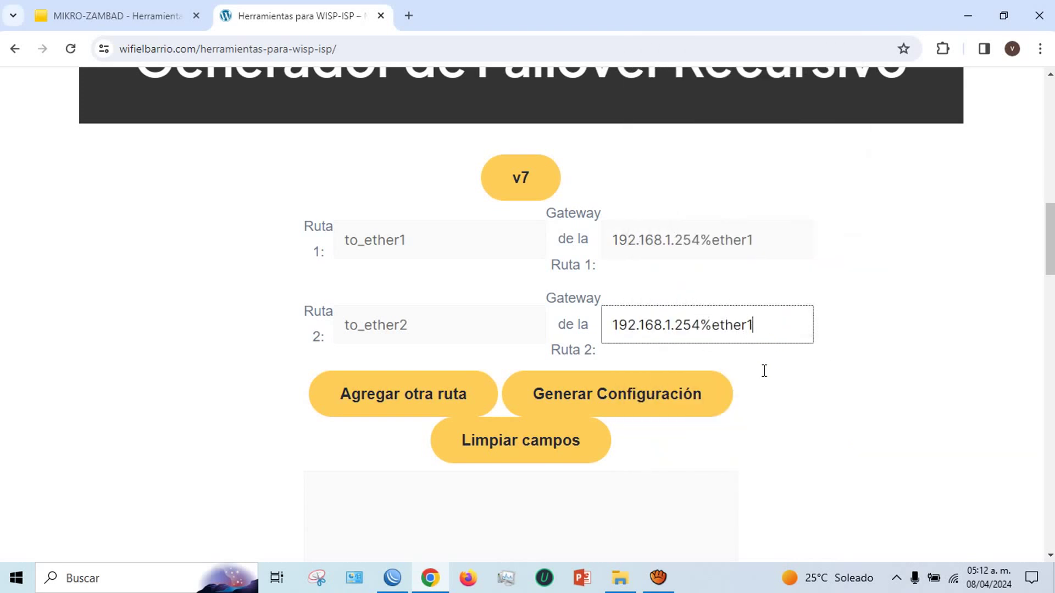
text(2)
Generate the recursive failover configuration and copy the entire resulting script
scroll(652, 344, down, 3)
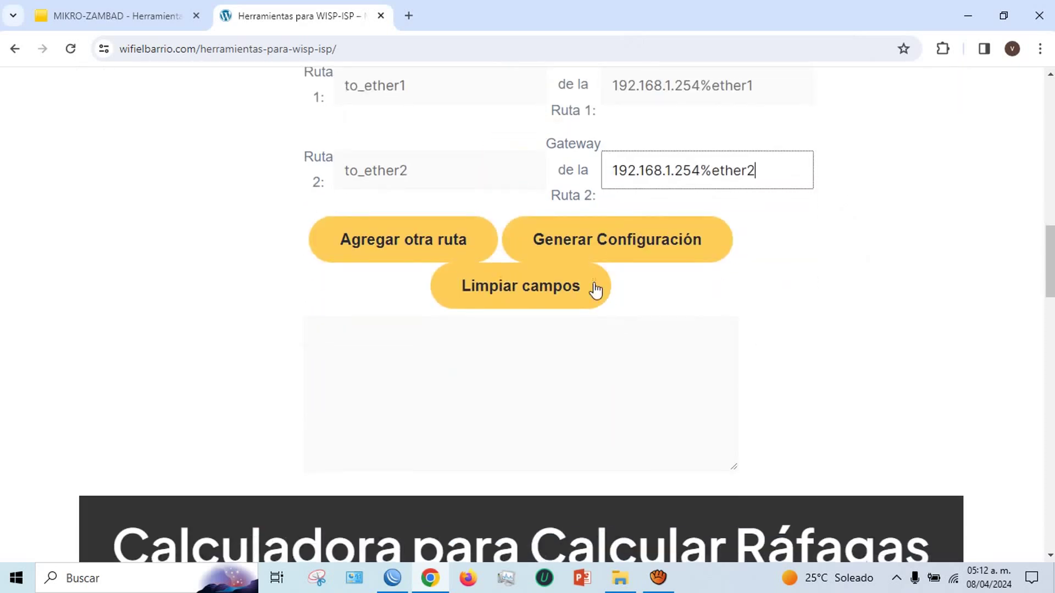
click(585, 253)
scroll(492, 261, down, 2)
click(318, 268)
drag(318, 268, 697, 396)
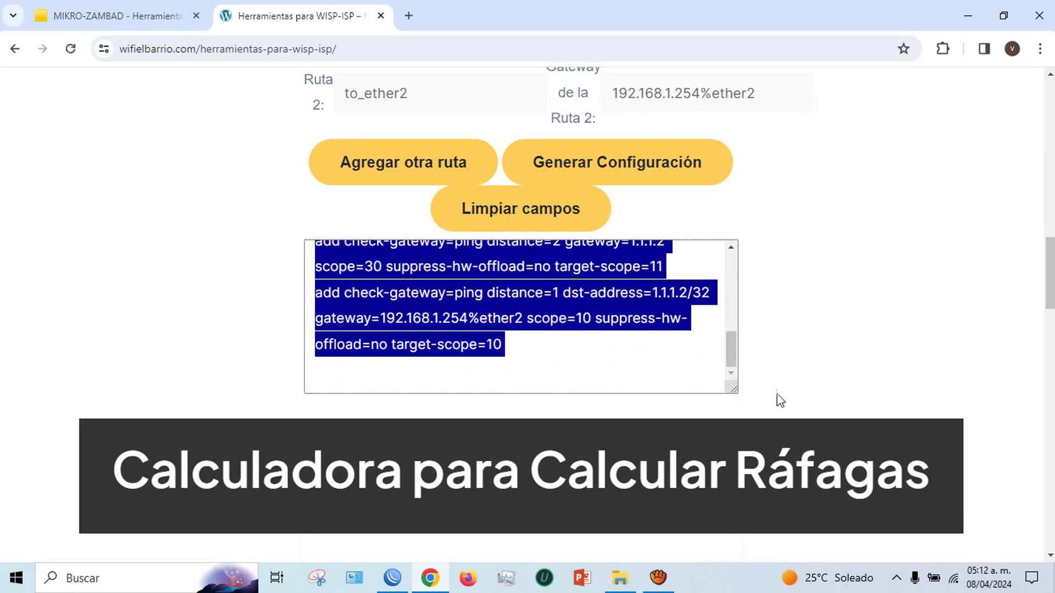
right_click(523, 314)
click(556, 333)
Switch to WinBox, close the Firewall window and run the copied recursive failover script in a new terminal
click(392, 578)
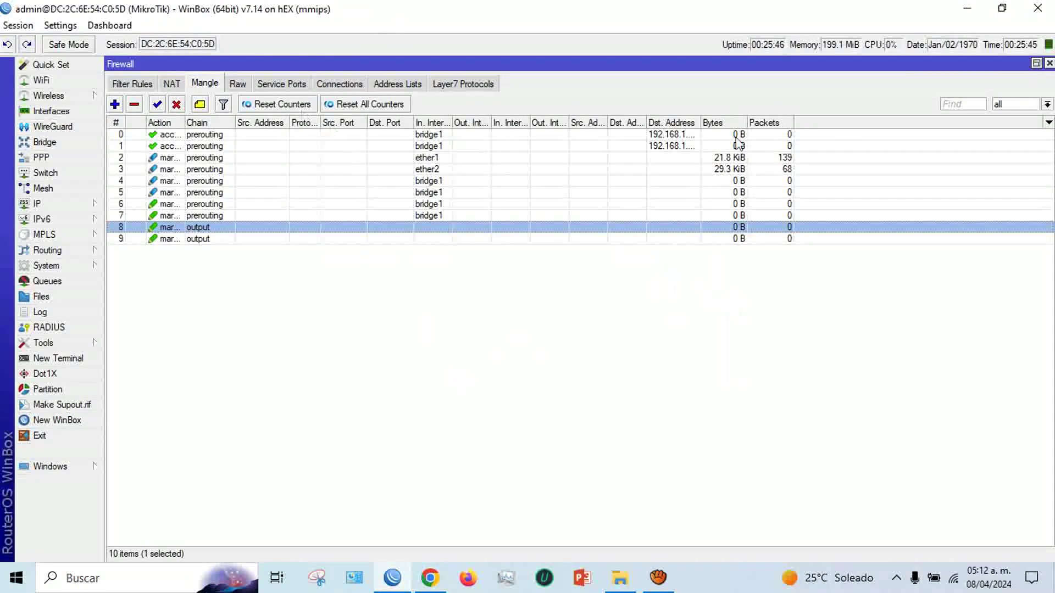
click(1049, 63)
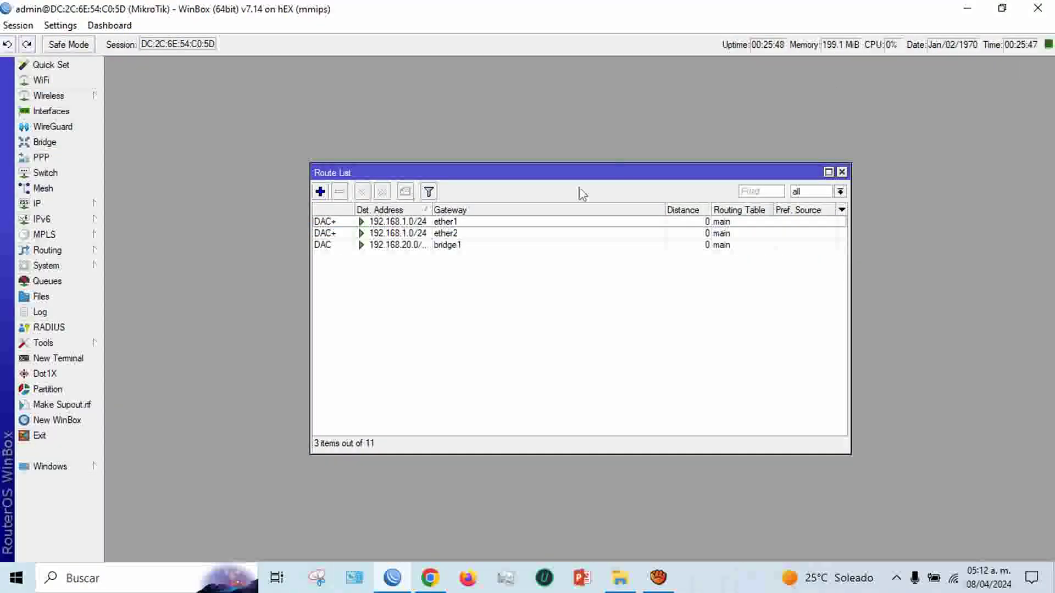
drag(555, 178, 511, 94)
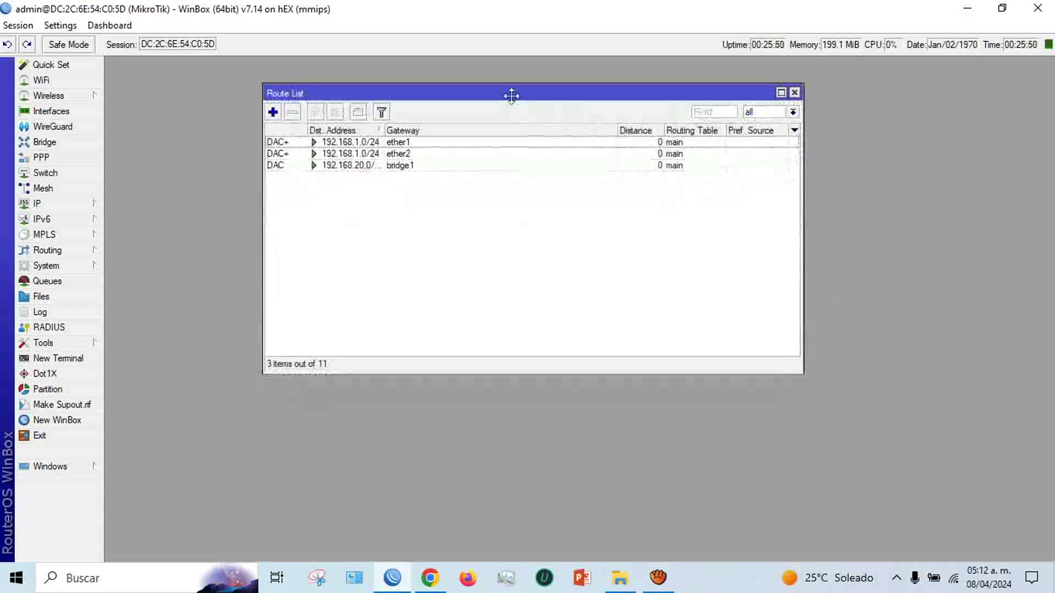
click(37, 359)
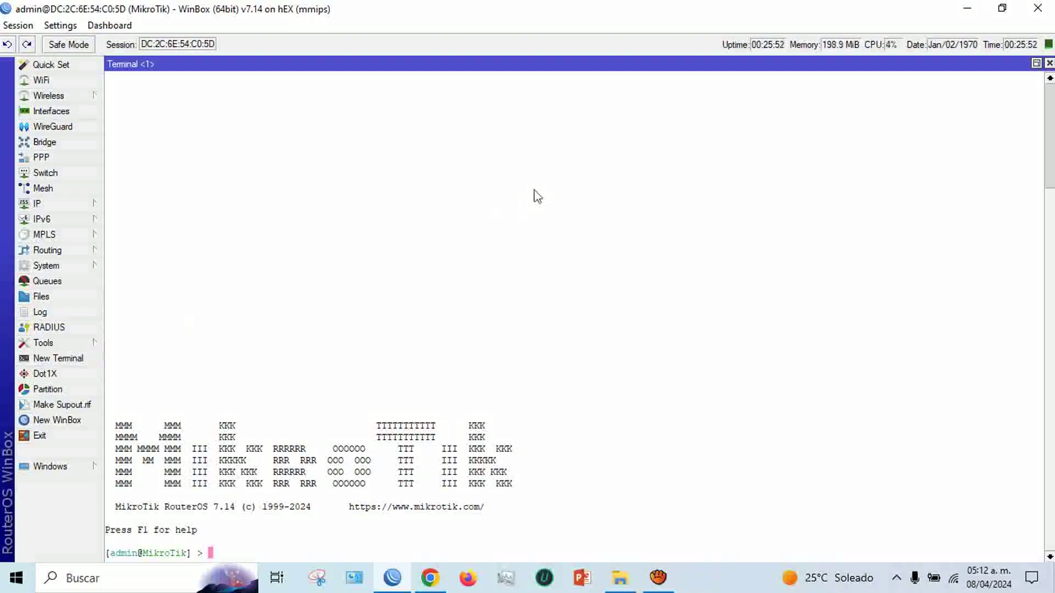
right_click(496, 207)
click(522, 272)
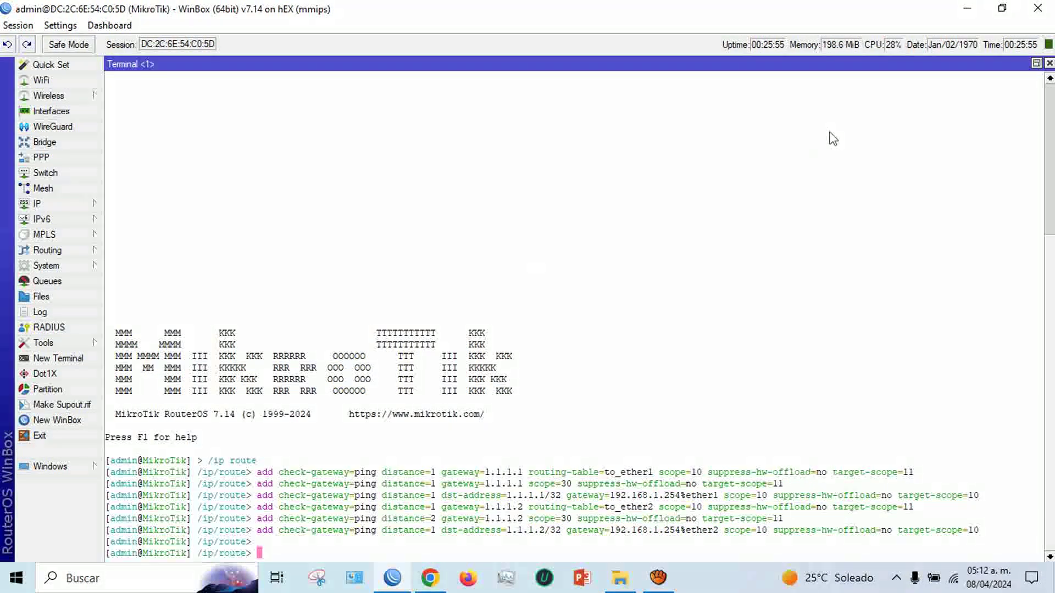
click(1049, 64)
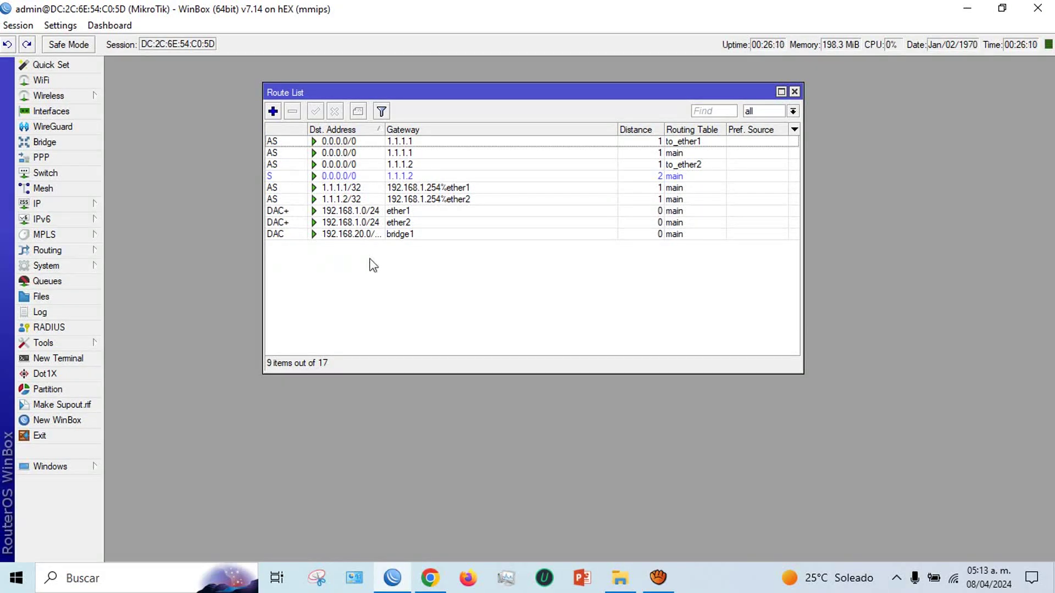
Disable and re-enable the six static routes with gateways 1.1.1.1, 1.1.1.2, 192.168.1.254%ether1 and 192.168.1.254%ether2
click(358, 144)
key(shift+Down)
key(shift+Down)
key(shift+Down)
key(shift+Down)
key(shift+Down)
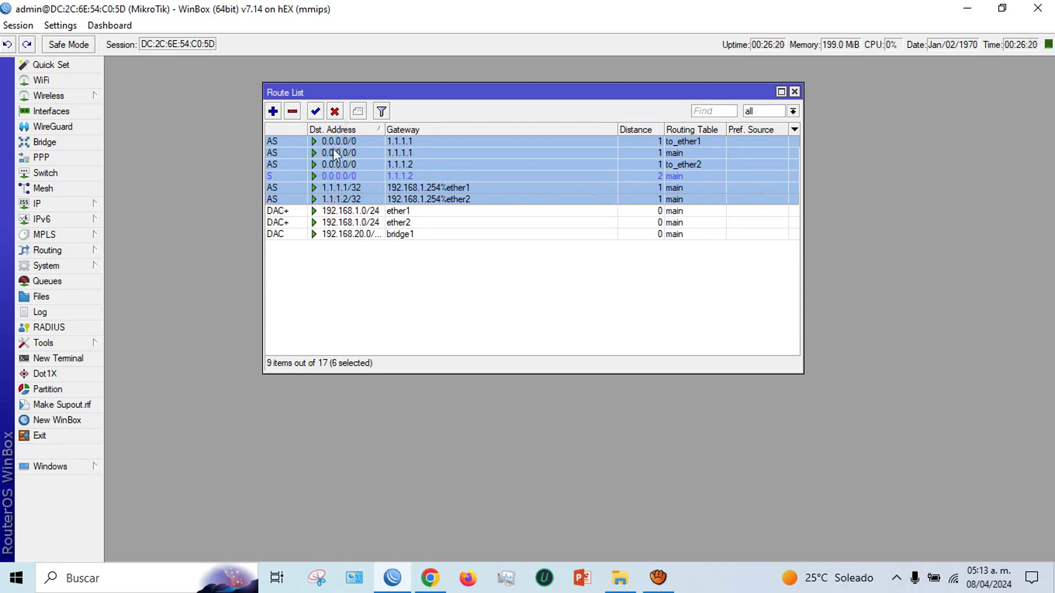
click(334, 112)
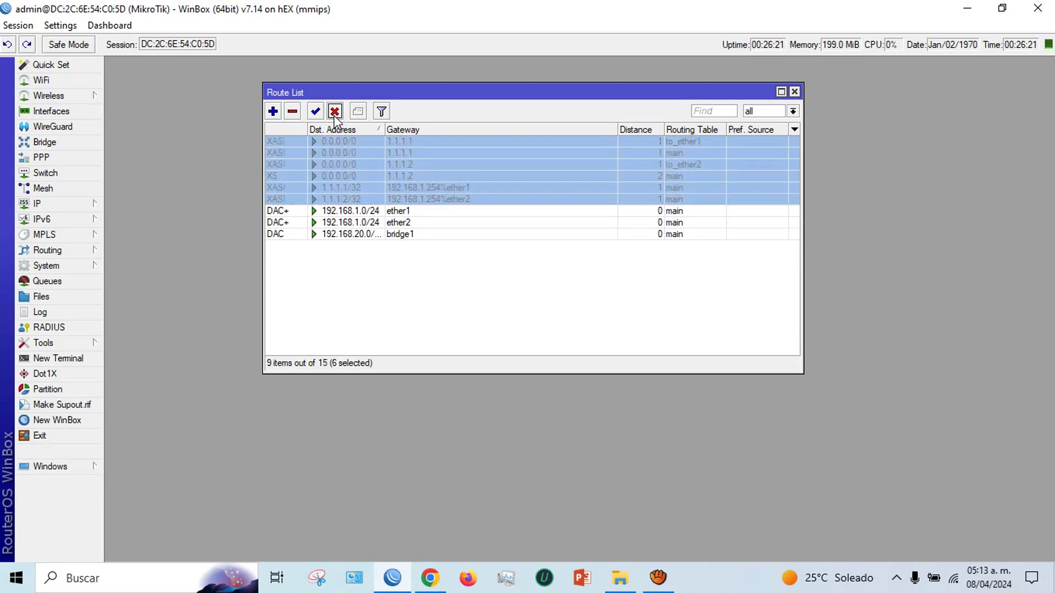
click(316, 111)
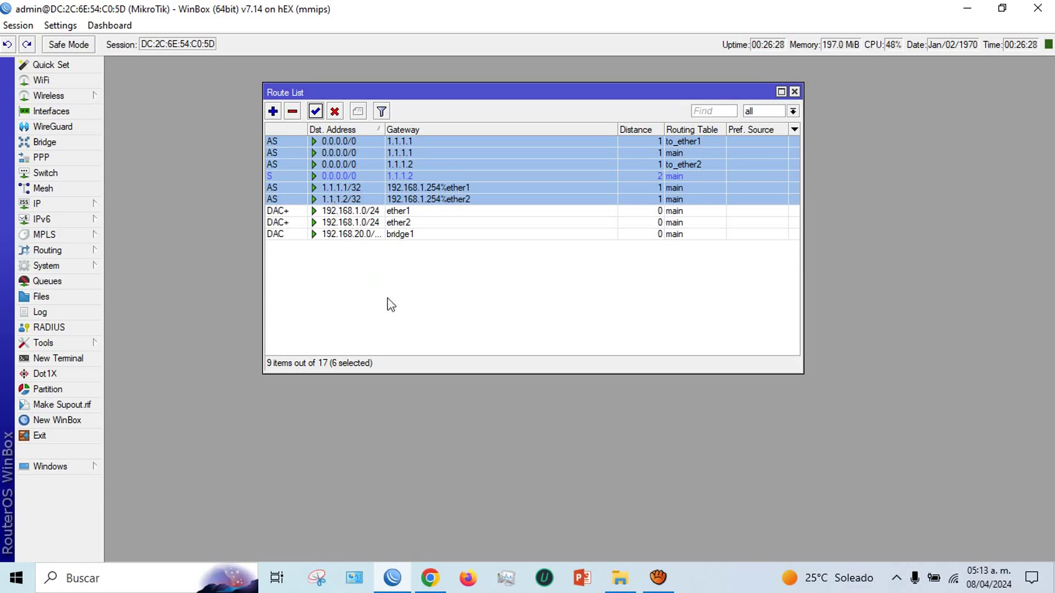
Disconnect the computer from its Wi-Fi network INFINITUME08F59
click(953, 578)
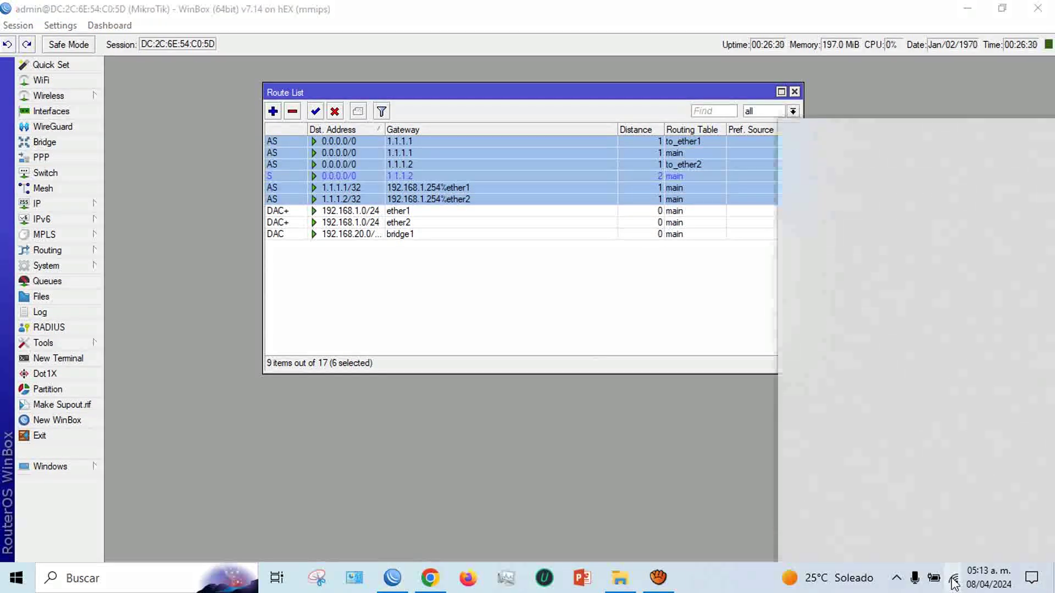
click(990, 332)
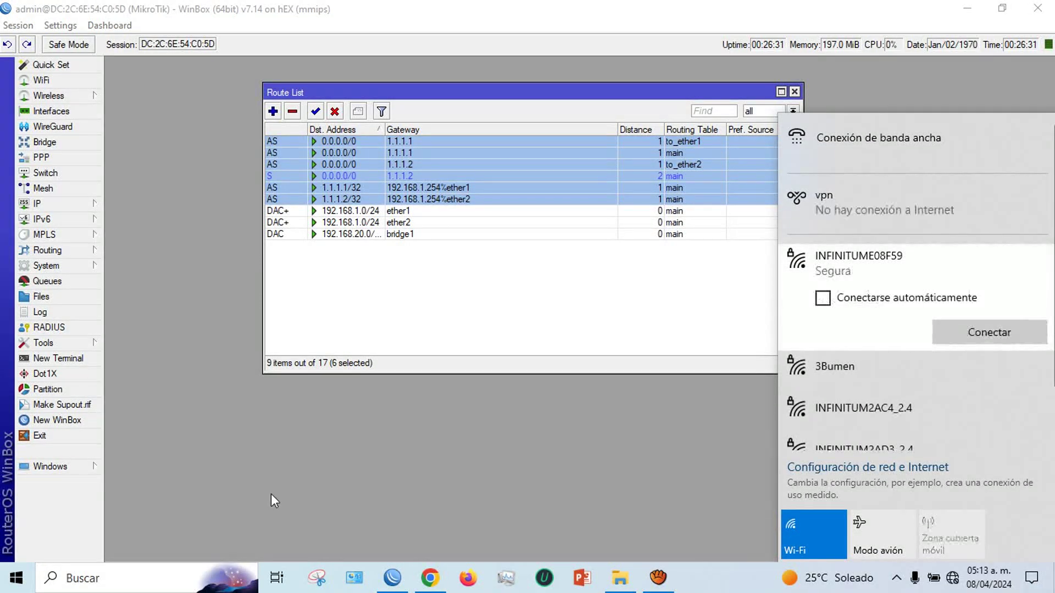
click(384, 490)
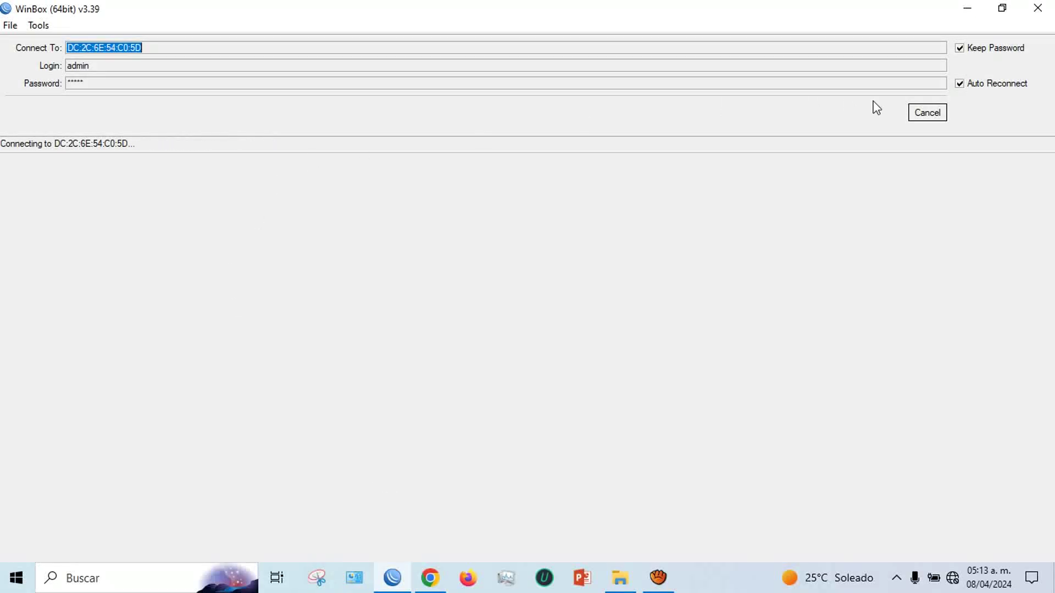
Cancel the pending WinBox reconnection, refresh the neighbor list and connect to the MikroTik router at 192.168.20.1
click(915, 111)
click(58, 191)
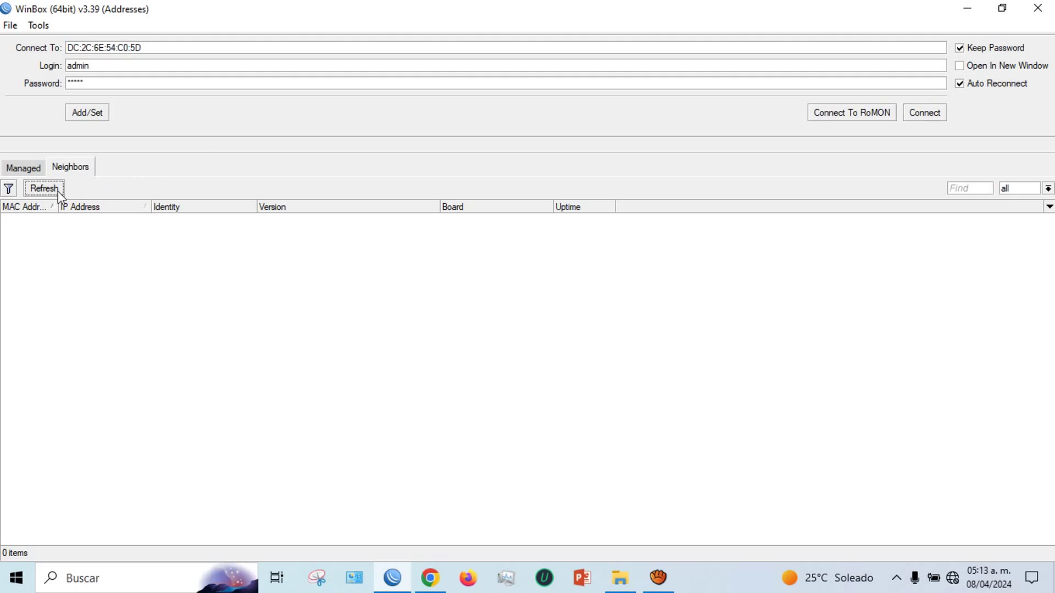
click(54, 193)
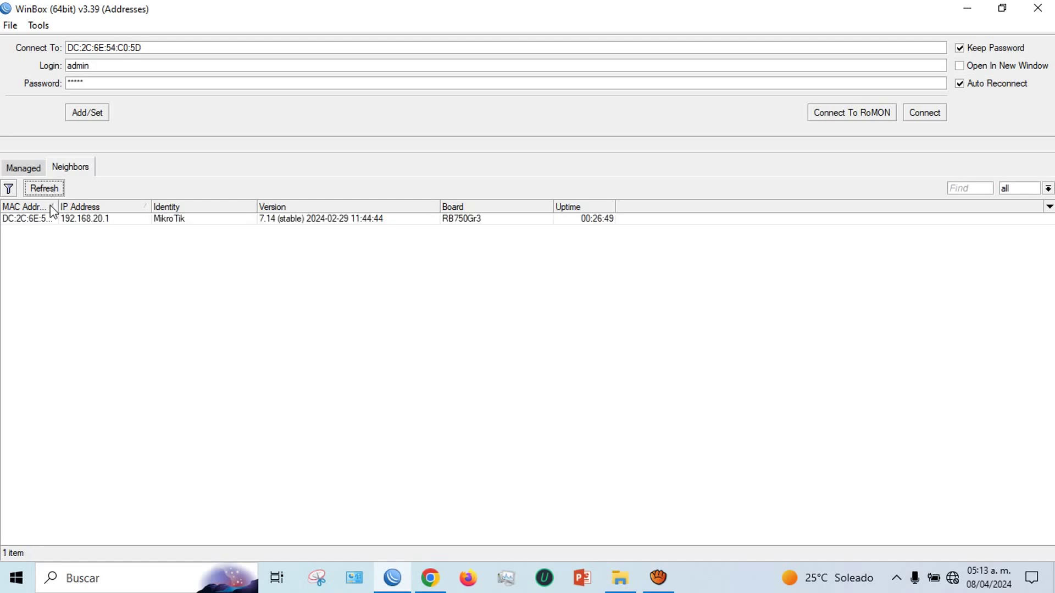
click(36, 219)
click(924, 112)
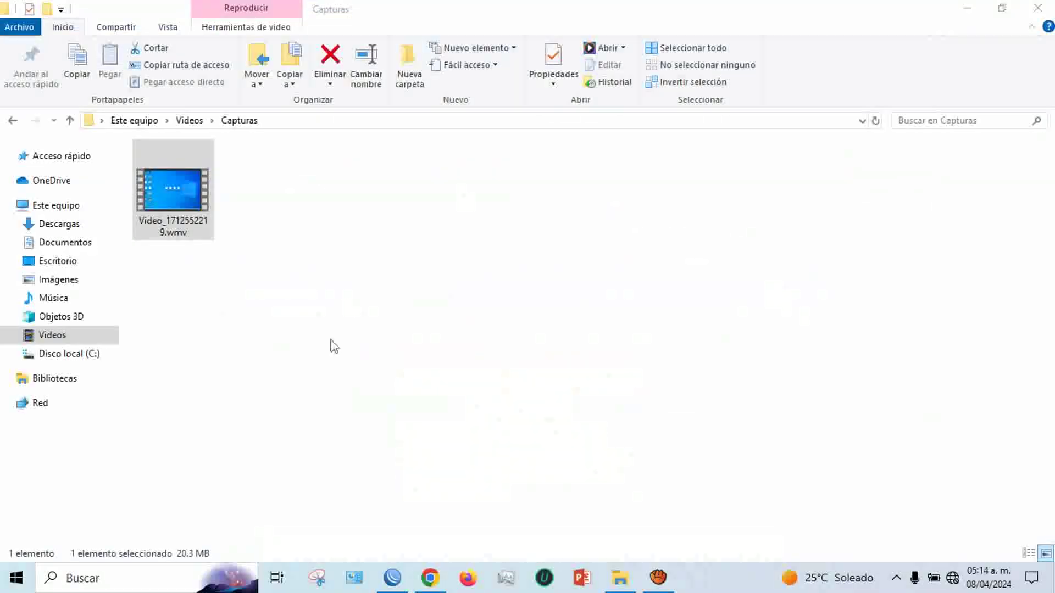
Close File Explorer and set the IPv4 address of the computer's Ethernet adapter to 192.168.20.254
click(1037, 7)
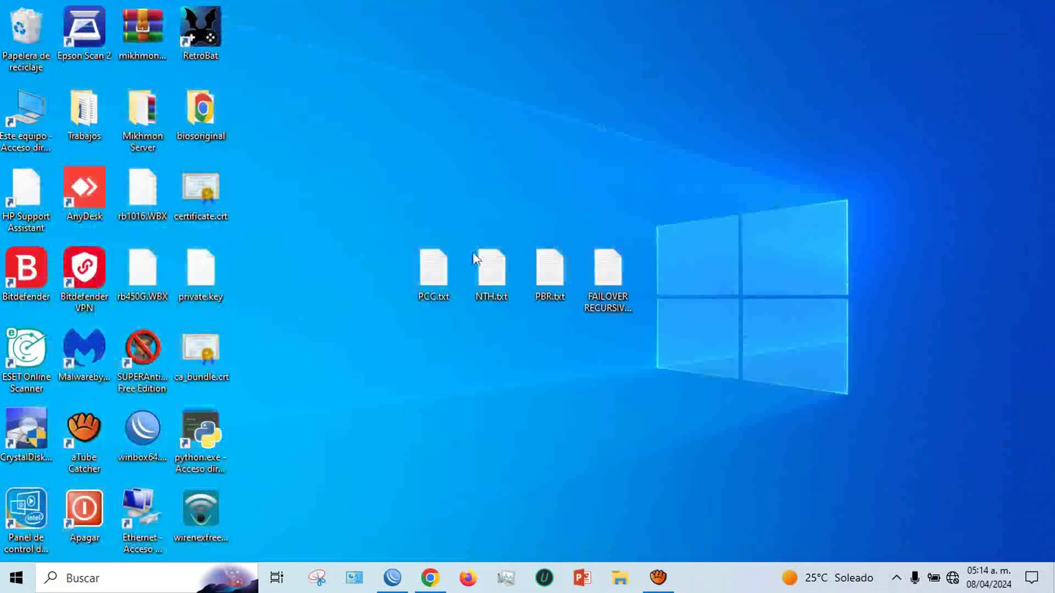
double_click(132, 536)
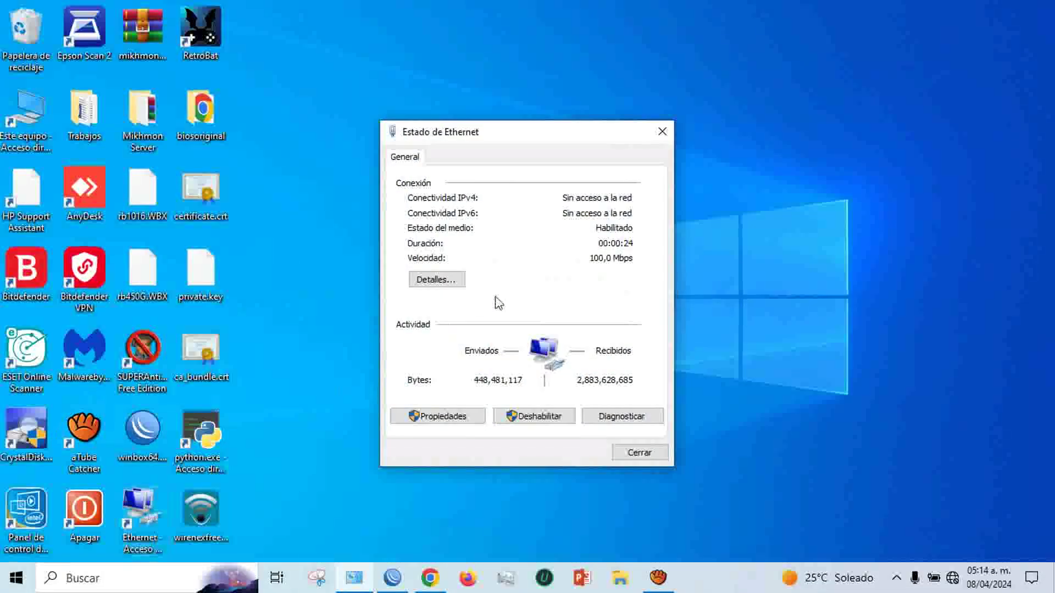
click(442, 411)
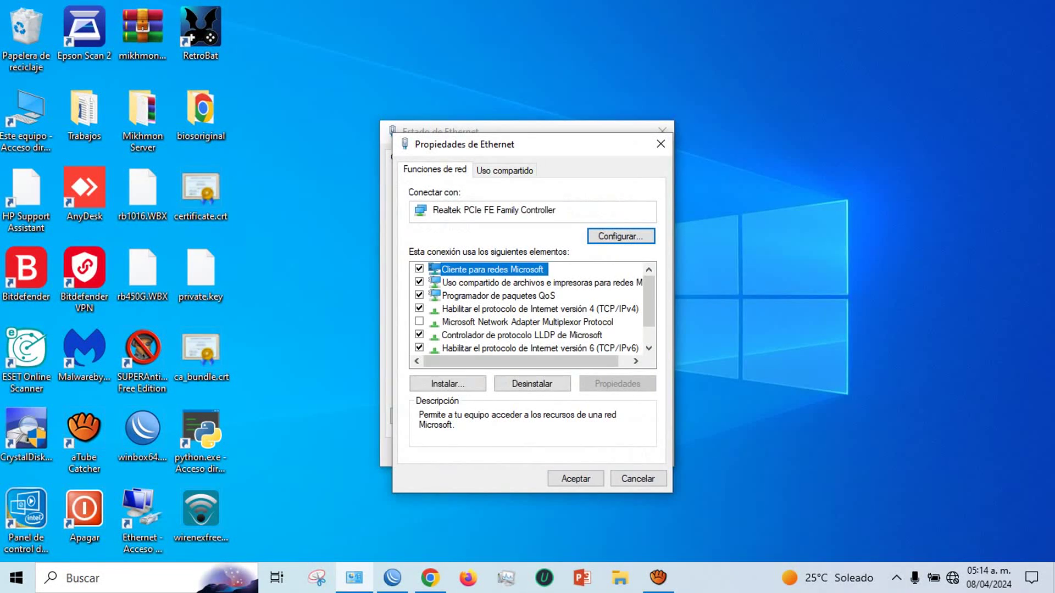
click(541, 309)
click(617, 384)
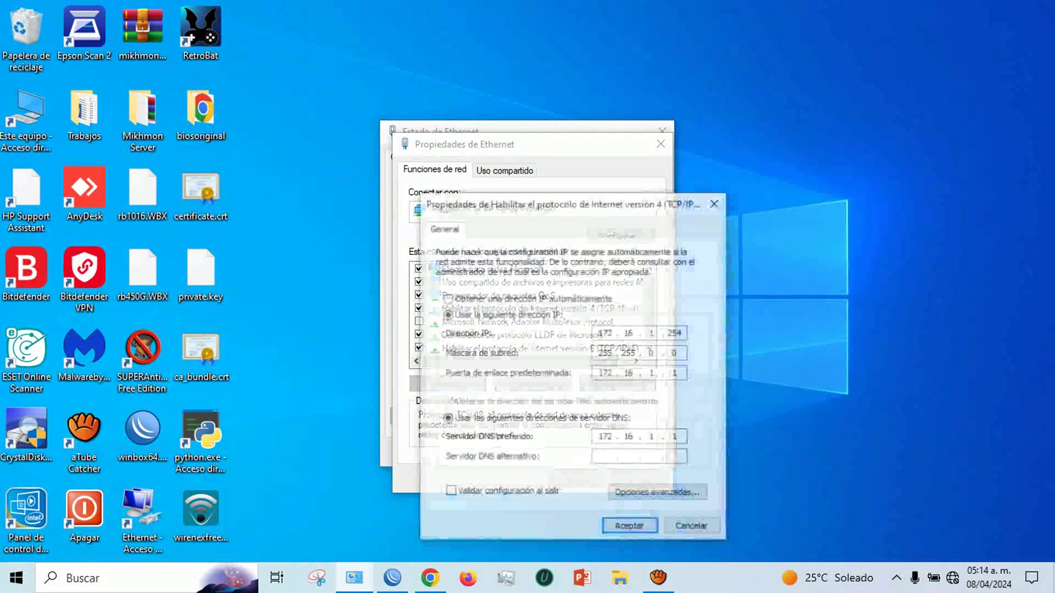
double_click(606, 332)
text(192 . 168)
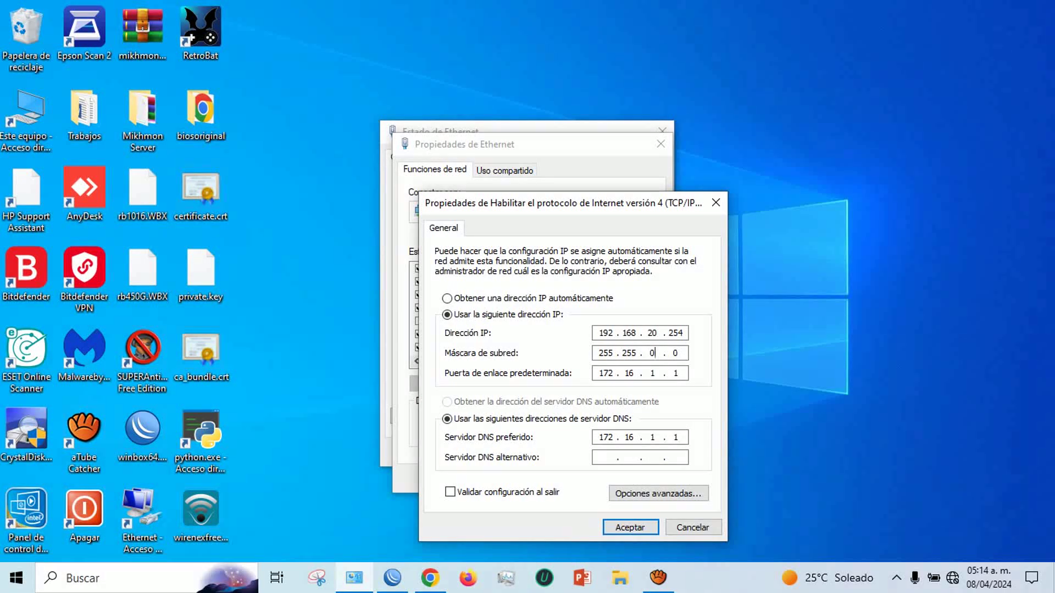
Set the adapter's subnet mask to 255.255.255.0, gateway to 192.168.20.1 and preferred DNS to 8.8.8.8, and apply the settings
text(255)
key(Tab)
text(192 . 168 . 20)
key(Tab)
key(Tab)
text(8.8.8.88)
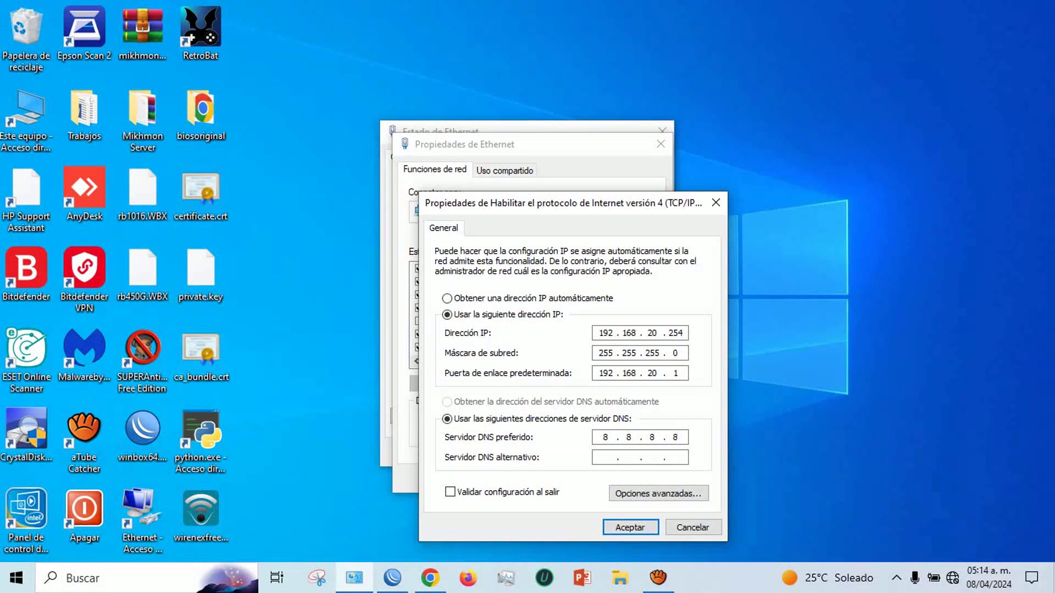
click(630, 528)
click(575, 478)
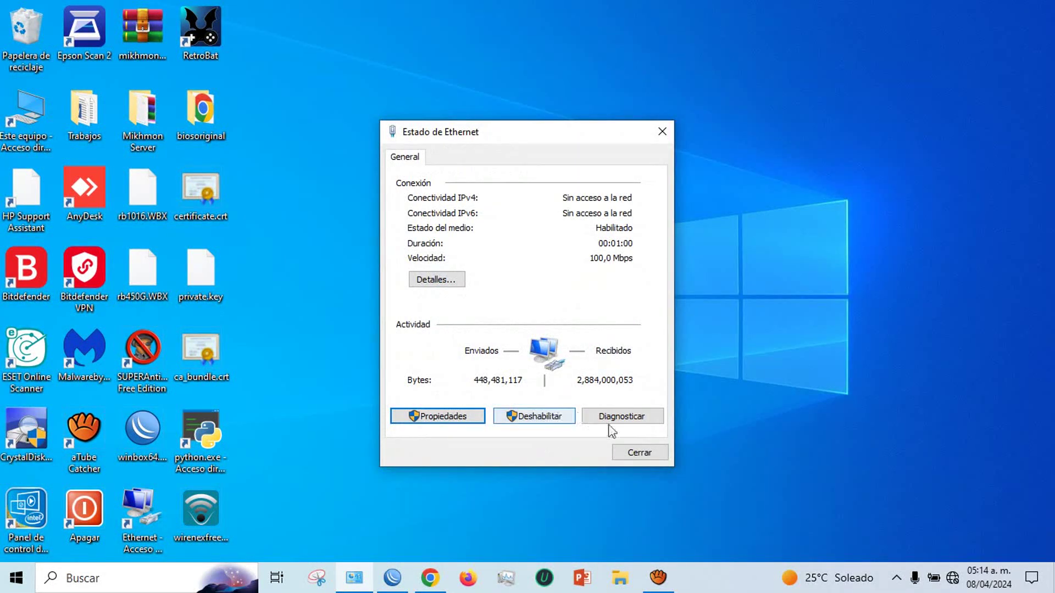
click(637, 454)
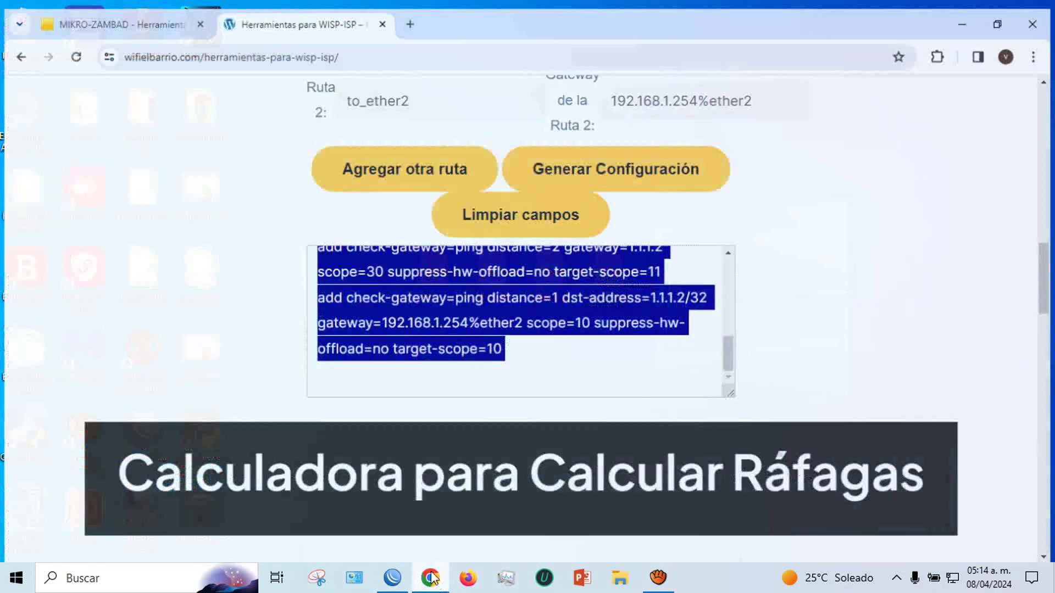
Switch to Chrome and load the AIR Wireless Code Generator page in a new tab to test the internet connection
click(431, 578)
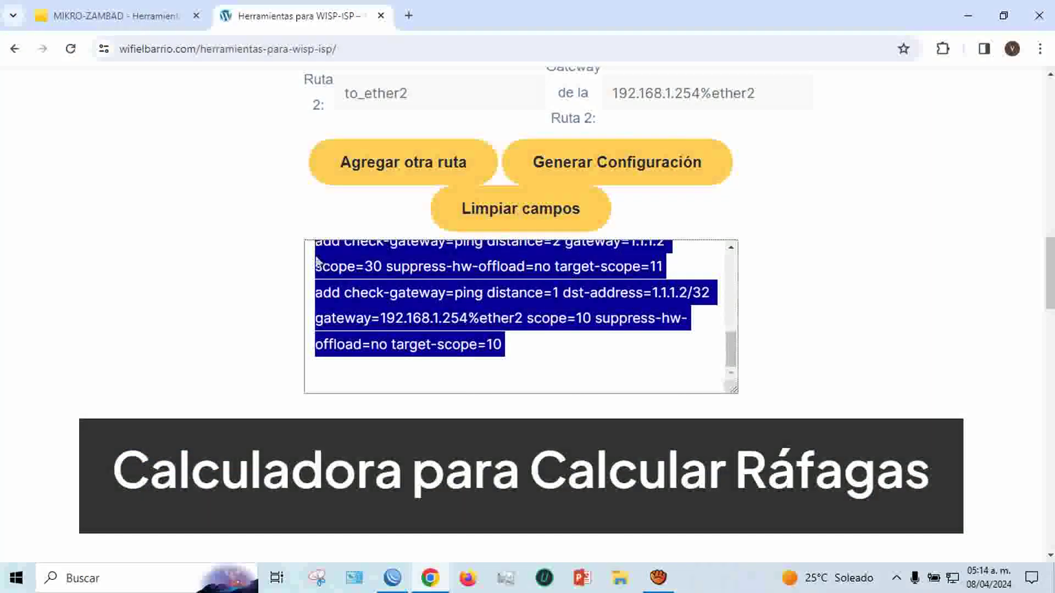
click(406, 17)
click(277, 78)
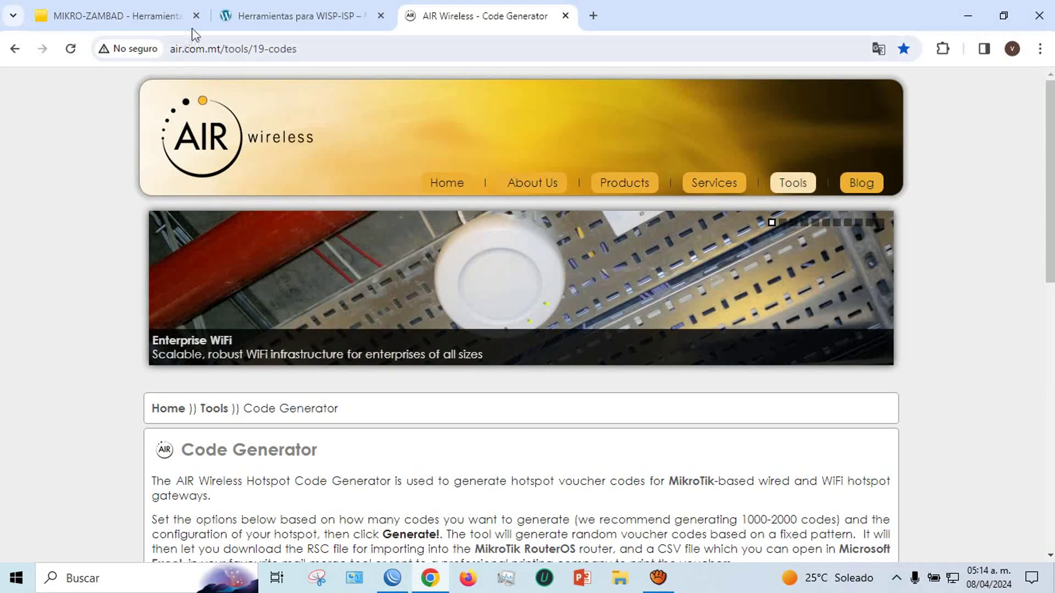
Return to the Balanceo de Cargas PCC page on wifielbarrio.com and review the values entered in its form
click(304, 20)
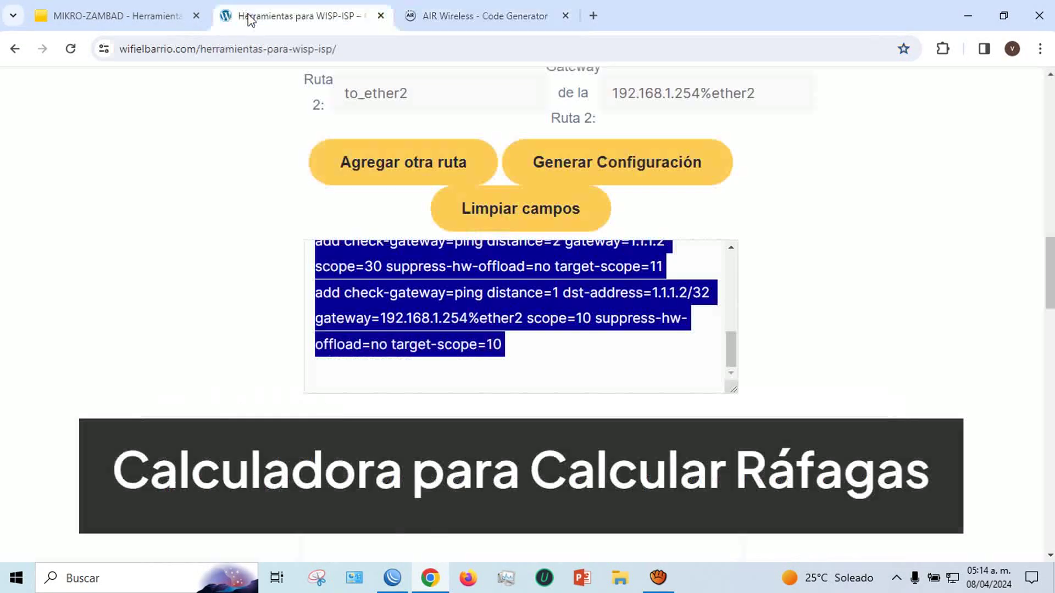
click(19, 53)
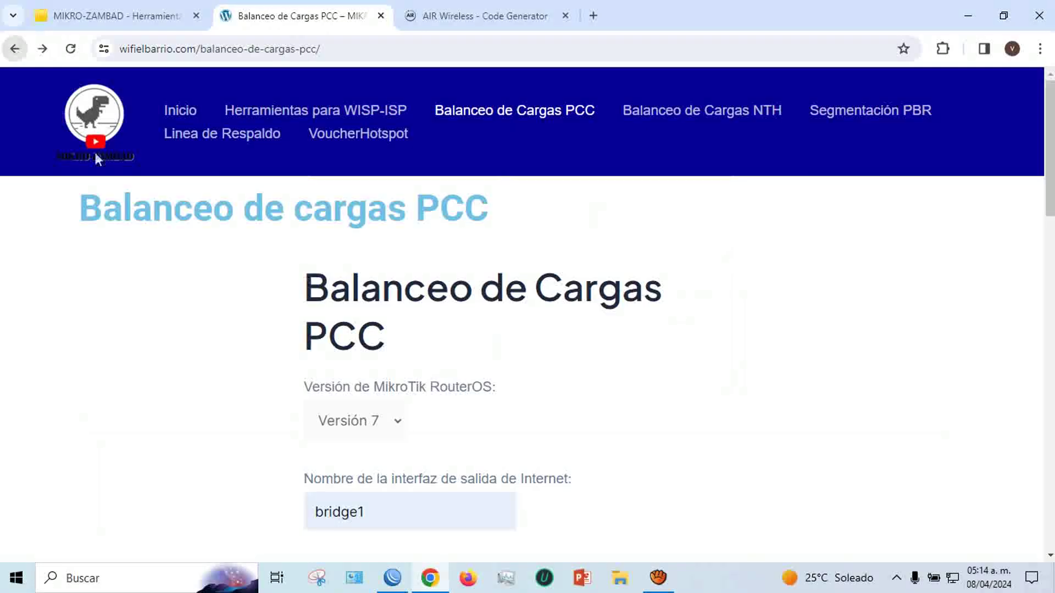
scroll(375, 278, down, 3)
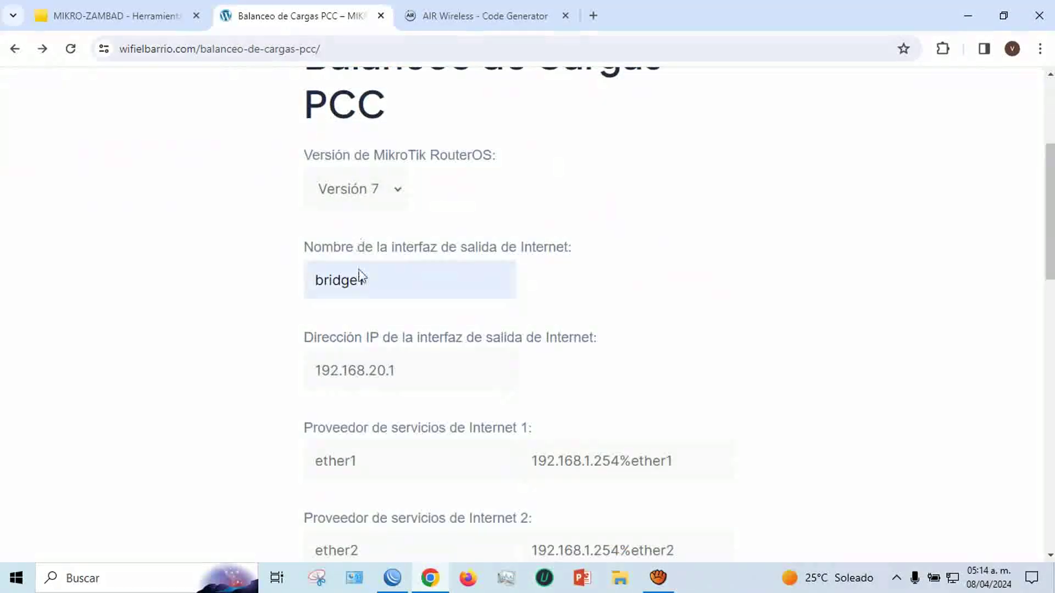
Switch to WinBox and close the Interface List and Firewall windows to clear the workspace
click(392, 577)
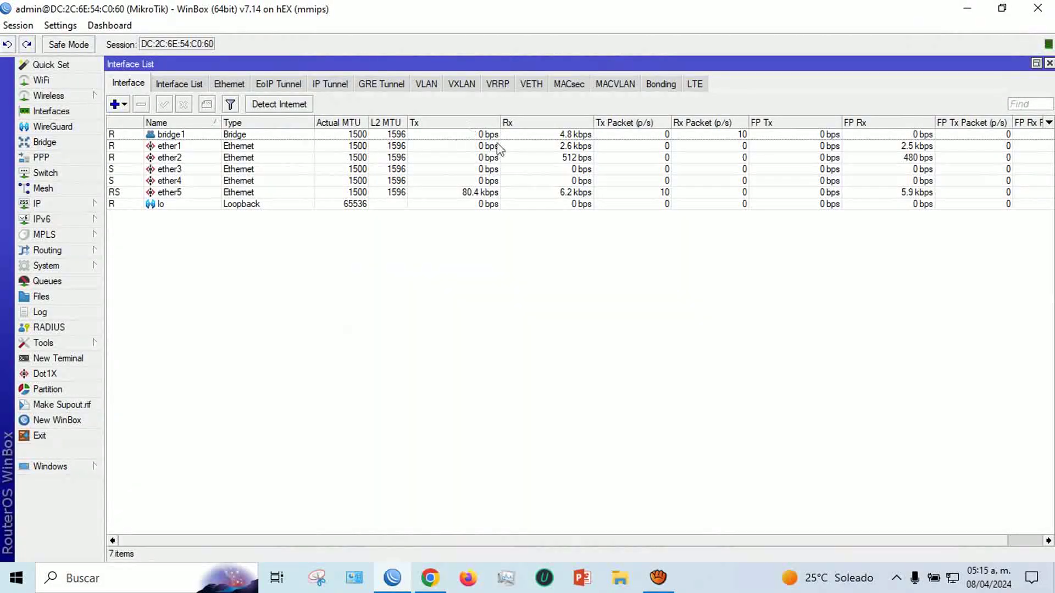
click(66, 206)
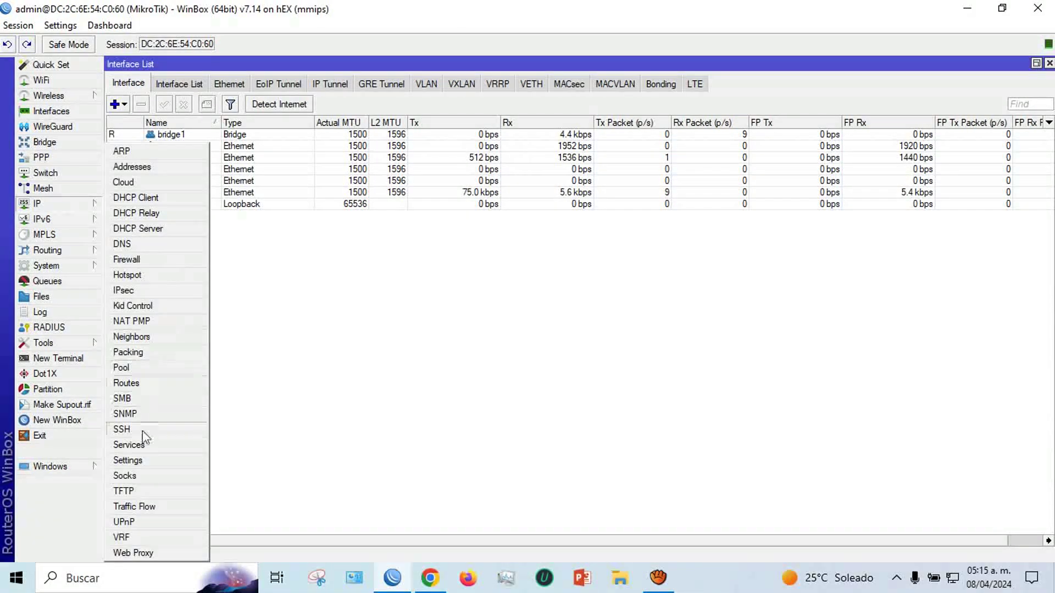
click(126, 383)
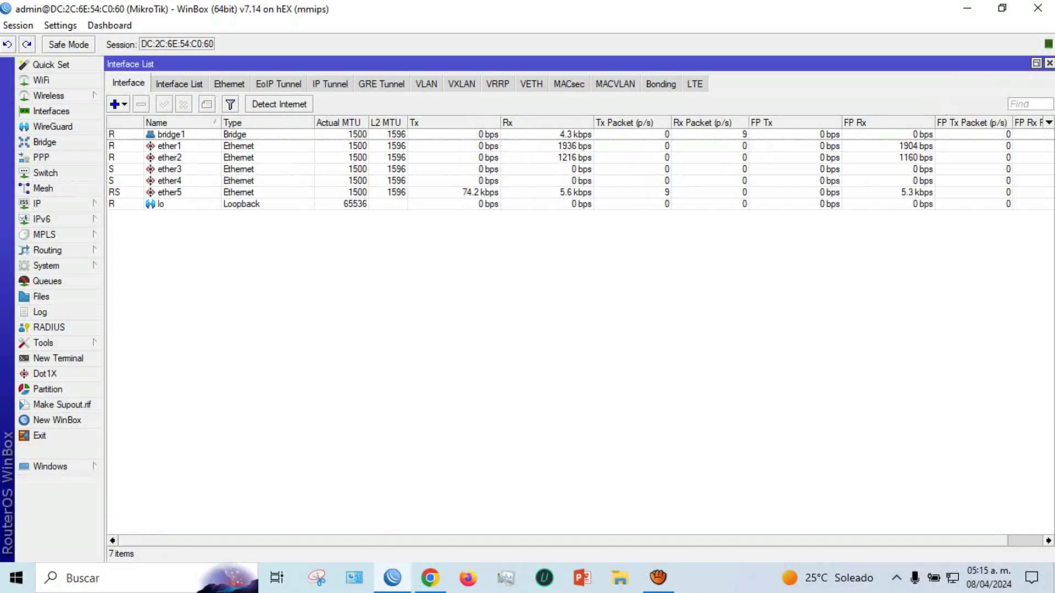
click(1050, 63)
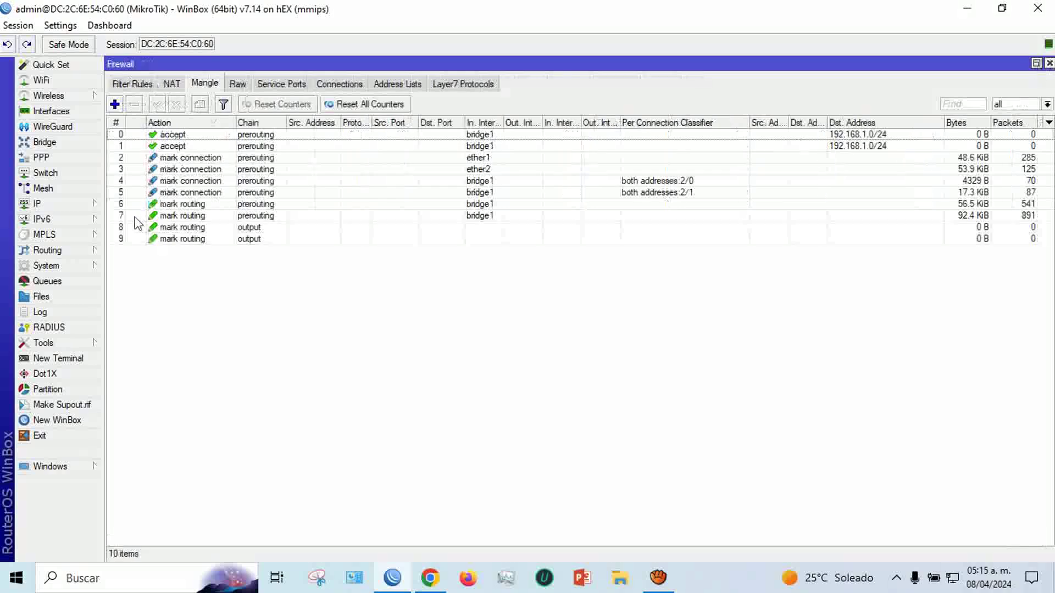
click(1048, 64)
Start the DHCP Setup wizard of the IP DHCP Server and choose bridge1 as the server interface
click(82, 204)
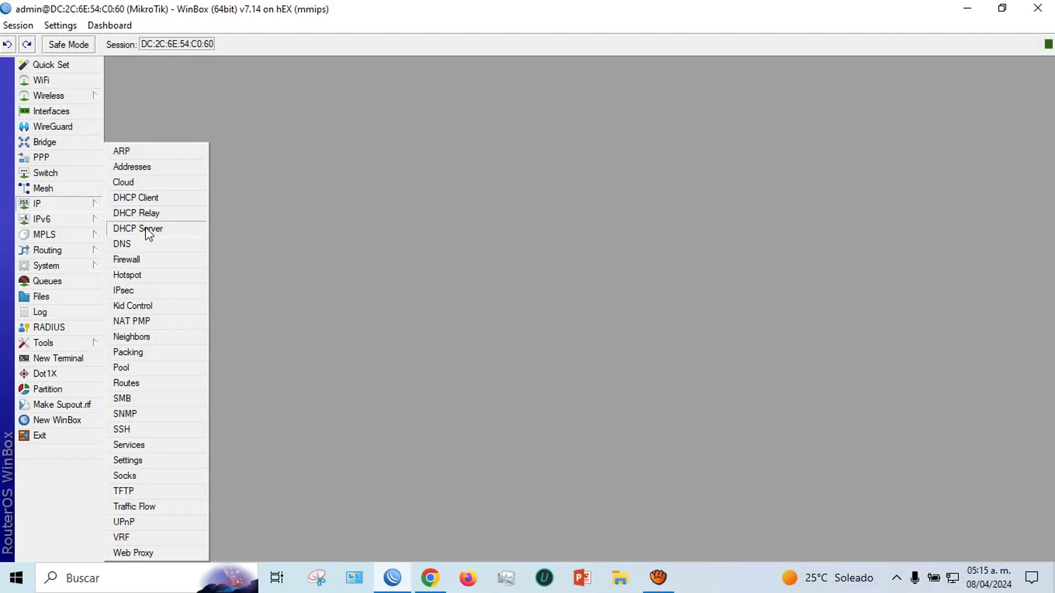
click(147, 228)
click(245, 193)
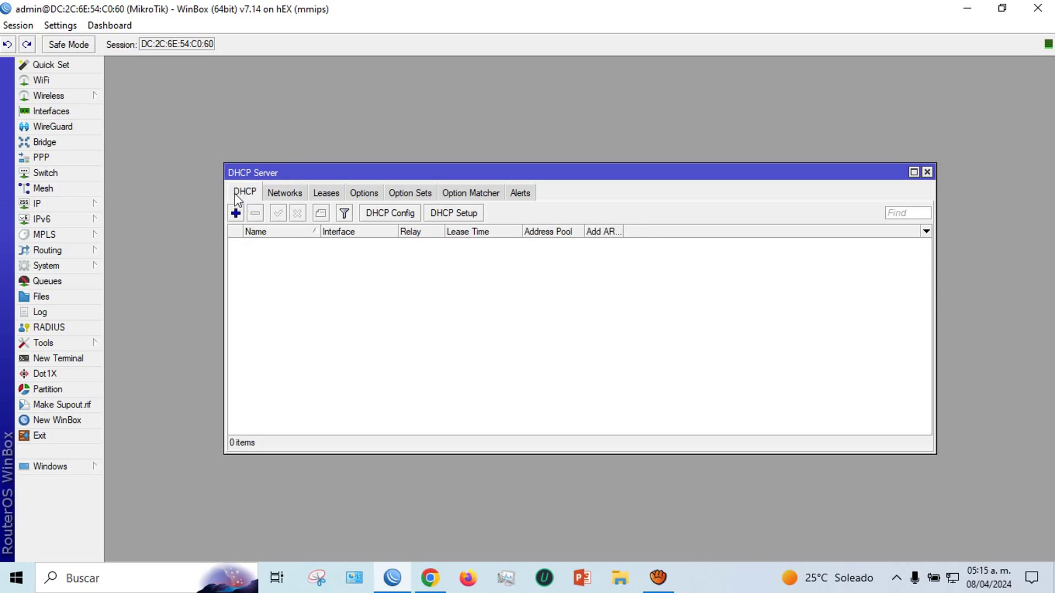
click(454, 215)
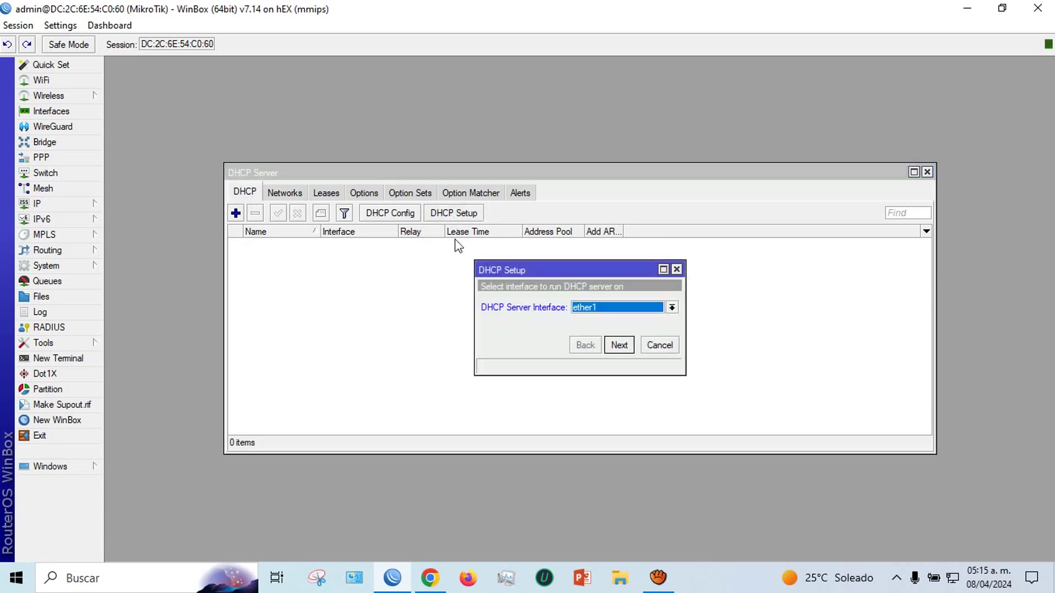
click(670, 308)
click(624, 320)
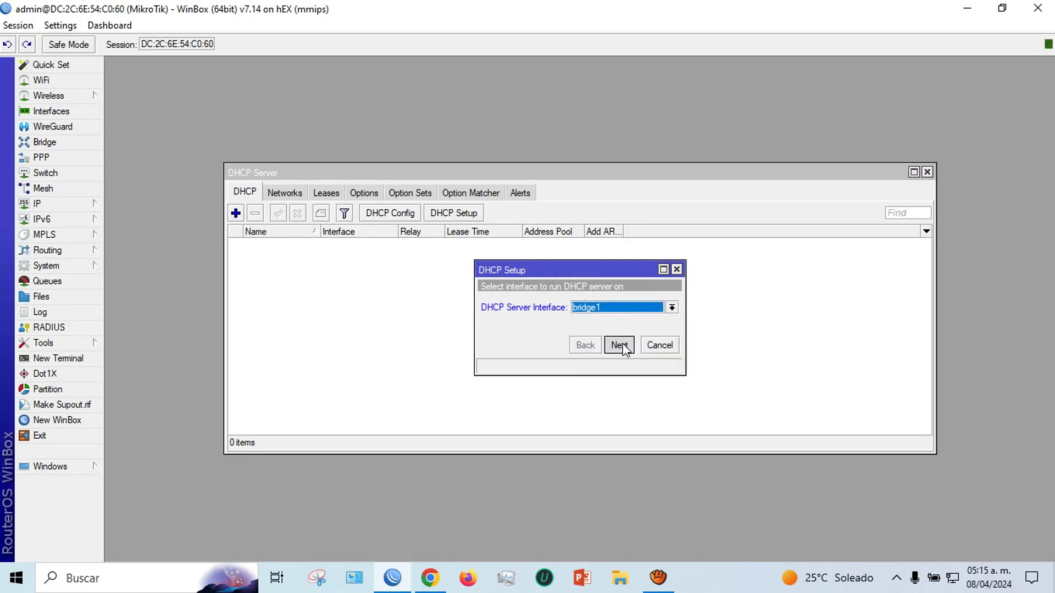
Accept the suggested DHCP settings through to the end of the setup and close the DHCP Server window
click(619, 345)
click(623, 346)
click(623, 346)
click(623, 346)
click(623, 346)
click(623, 346)
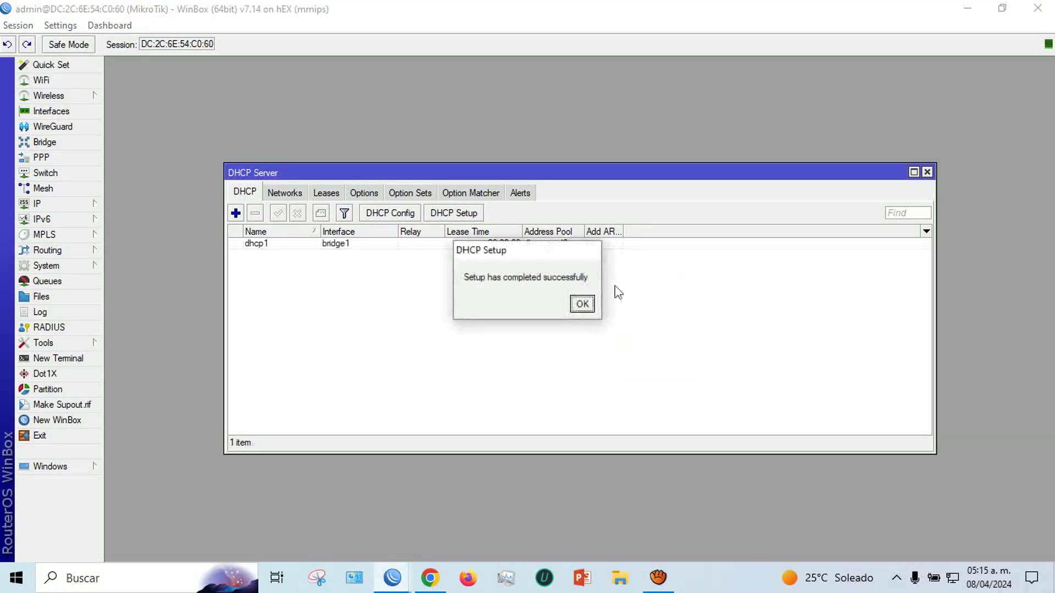
click(581, 303)
click(927, 172)
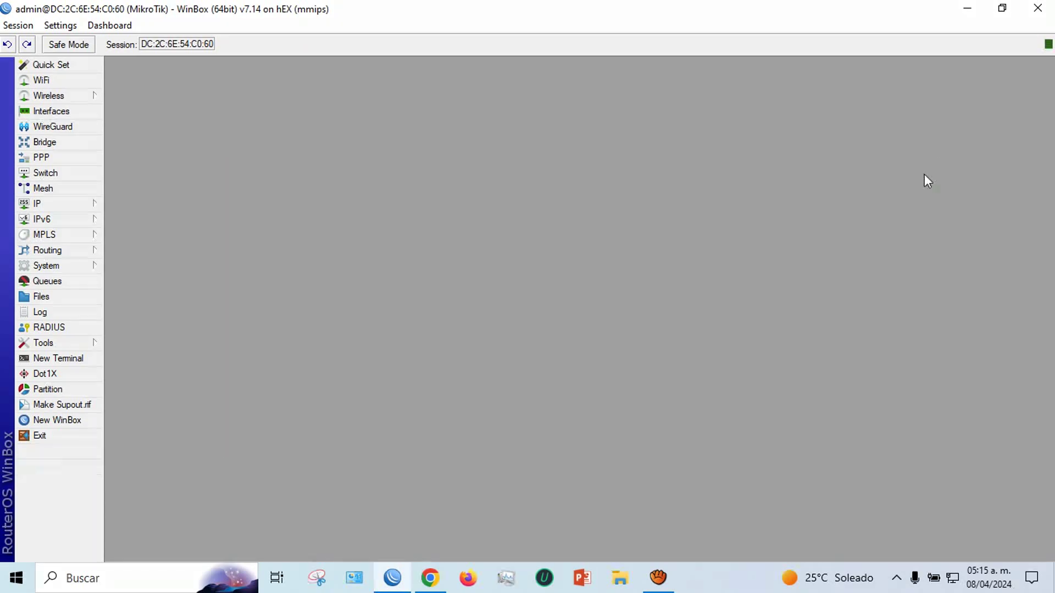
Minimize WinBox and the browser, and open the IPv4 properties of the Ethernet adapter from its desktop shortcut
click(967, 8)
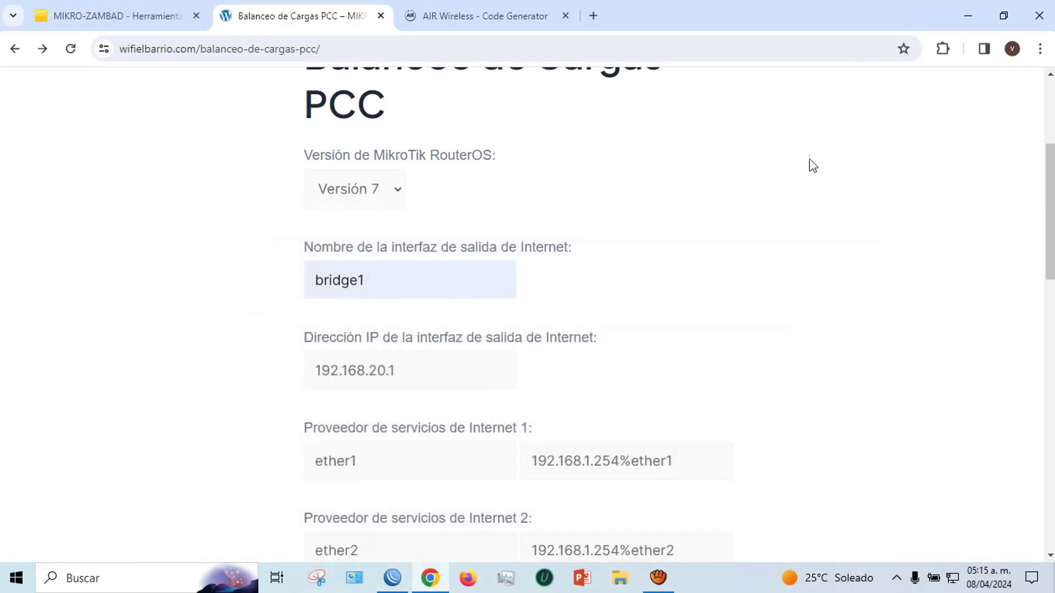
click(1003, 3)
double_click(138, 519)
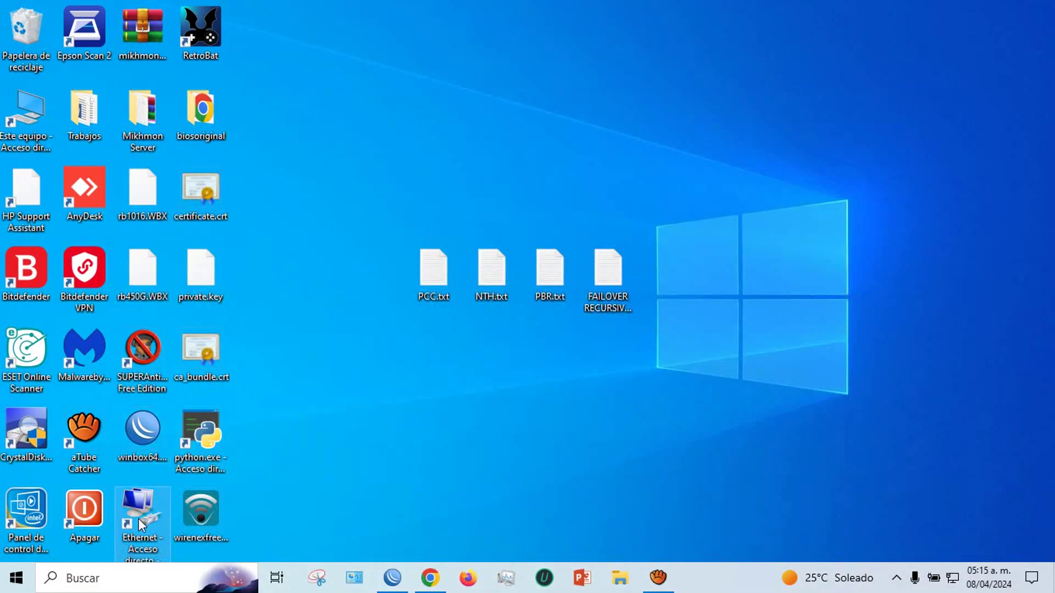
click(438, 416)
click(511, 308)
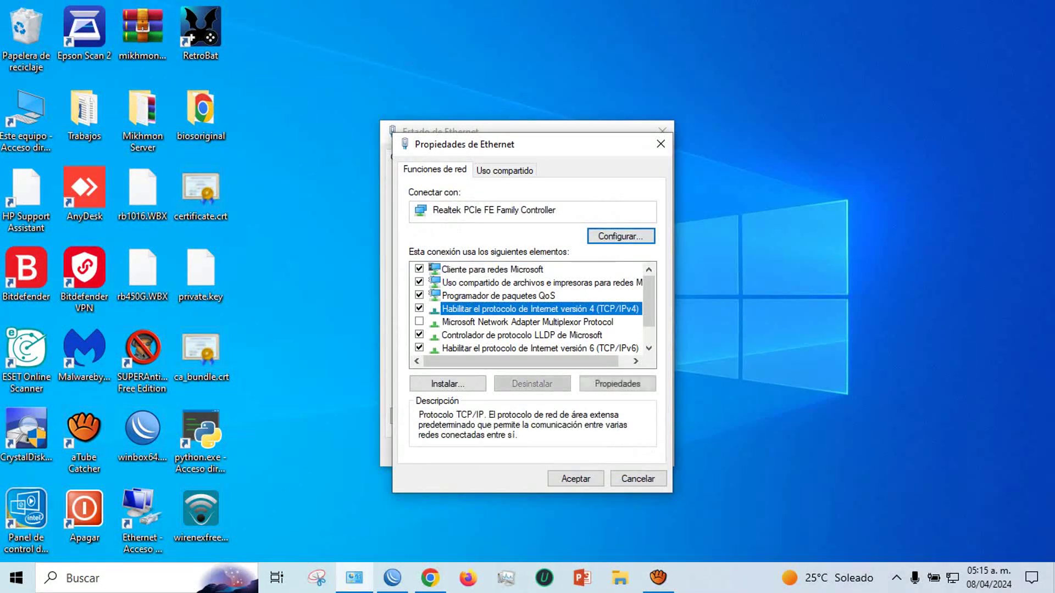
click(617, 383)
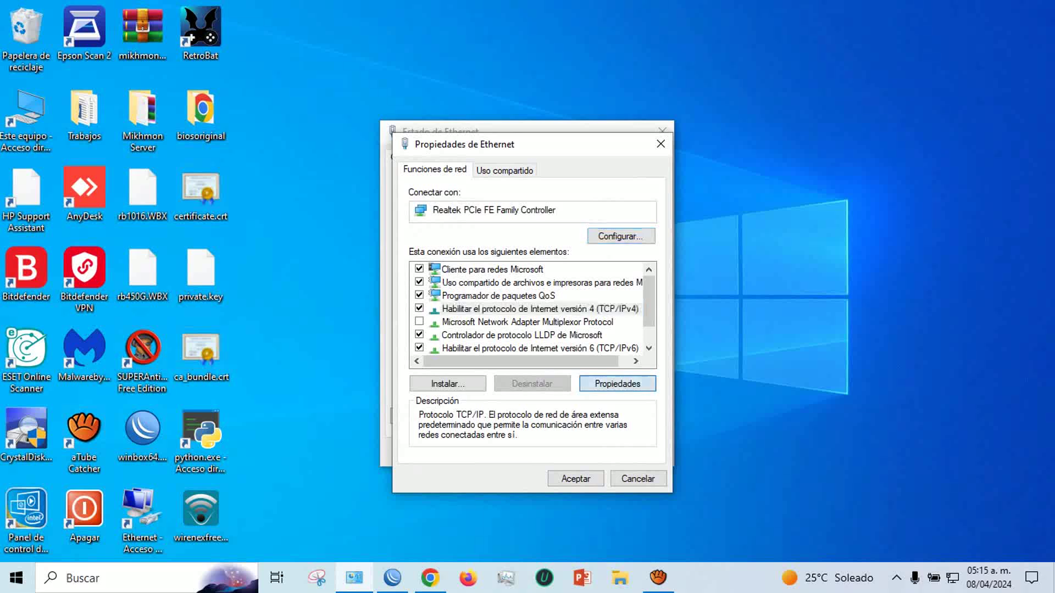
Set the Ethernet adapter to obtain its IP address and DNS server address automatically, and apply the settings
click(447, 298)
click(447, 402)
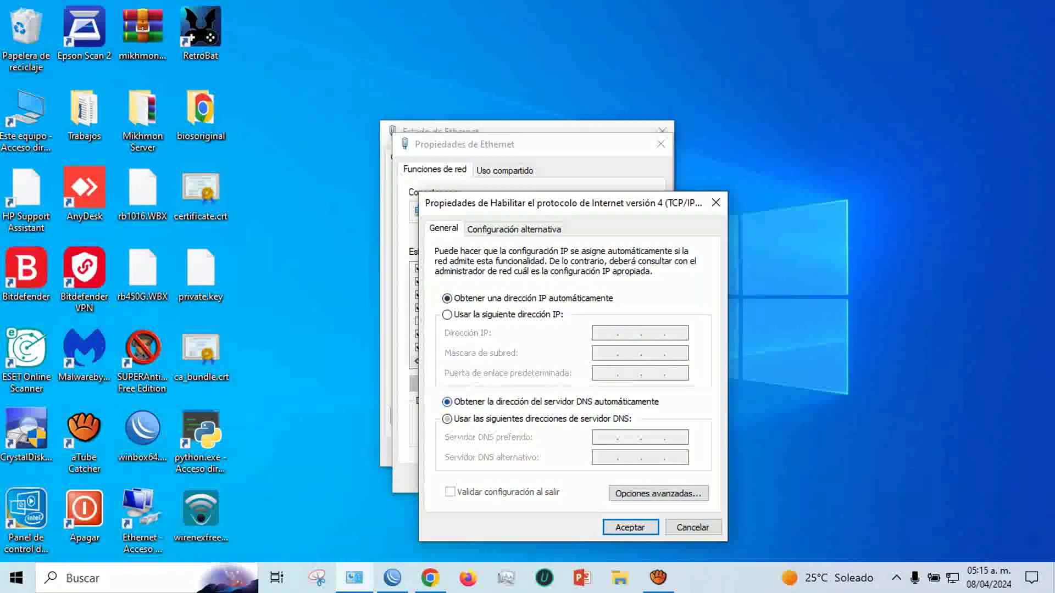
click(629, 527)
click(577, 479)
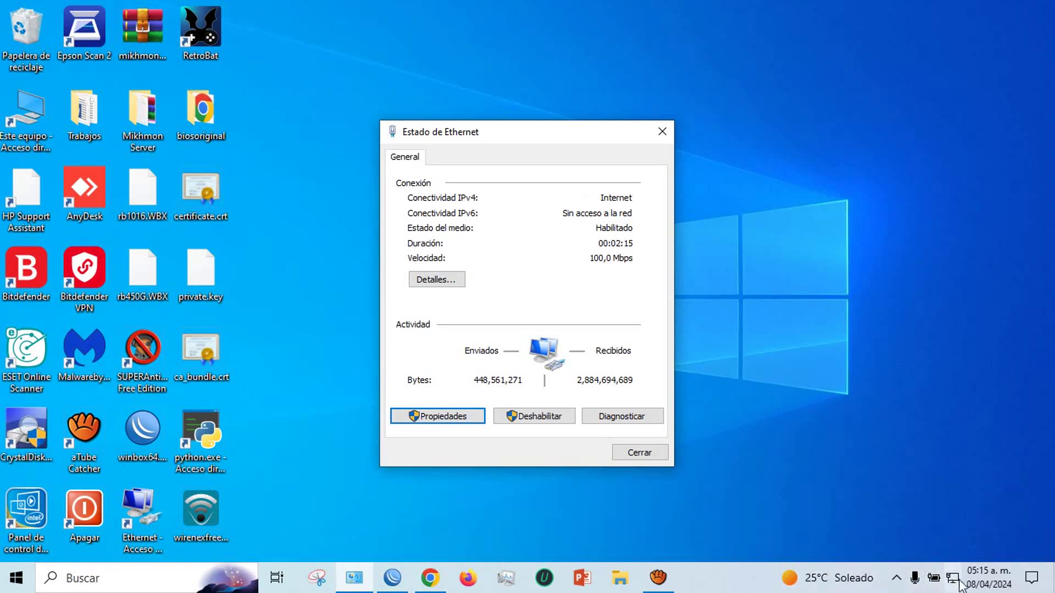
Switch to Chrome, close the AIR Wireless Code Generator tab and go back to the wifielbarrio.com home page to test the connection
click(435, 578)
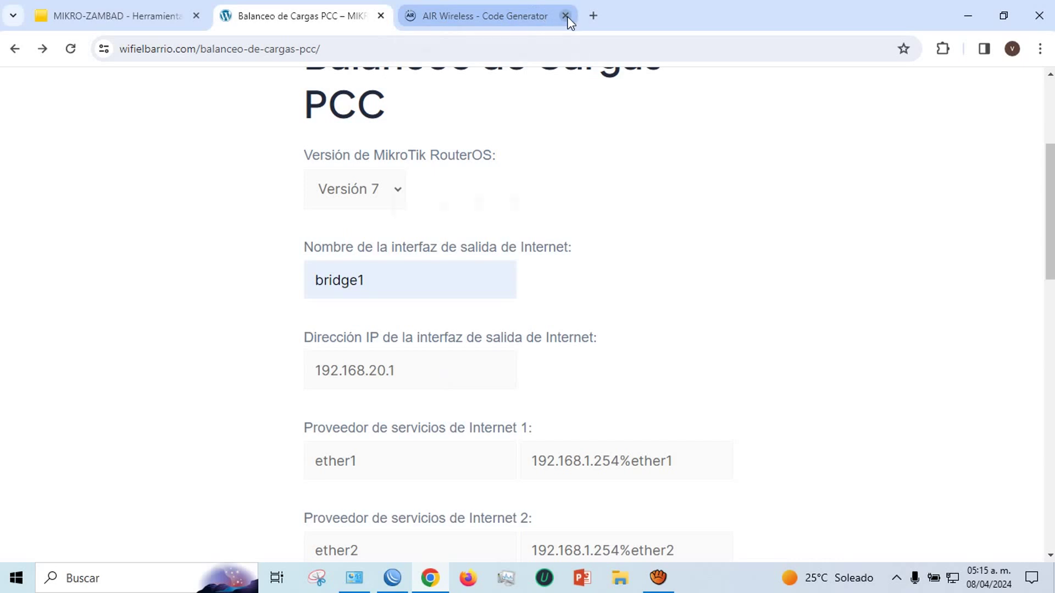
click(565, 16)
click(16, 52)
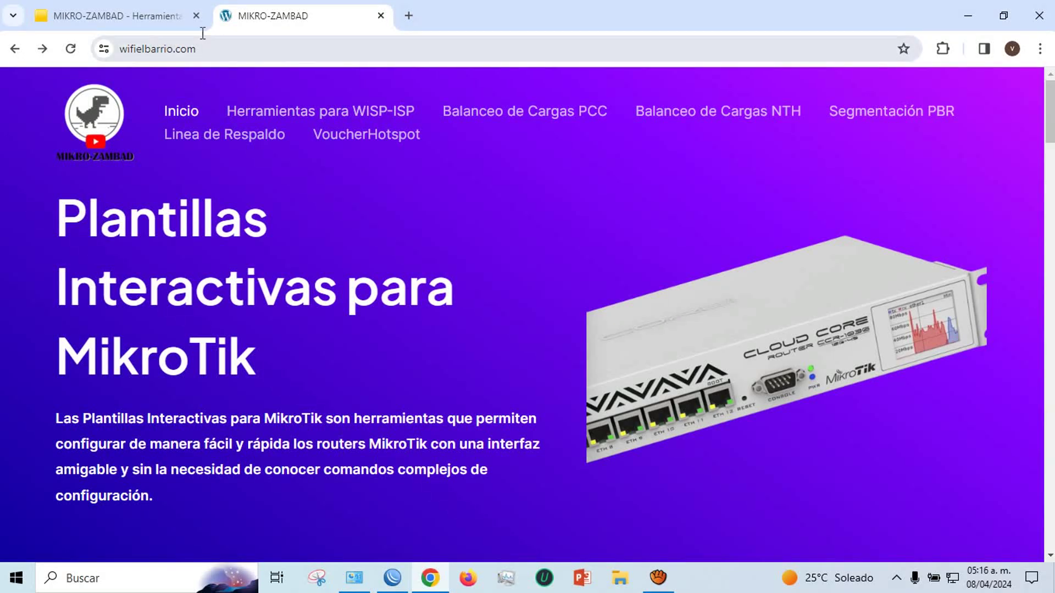
Switch to WinBox, check the DHCP server's entry and its leases, and close the DHCP Server window
click(392, 578)
click(51, 208)
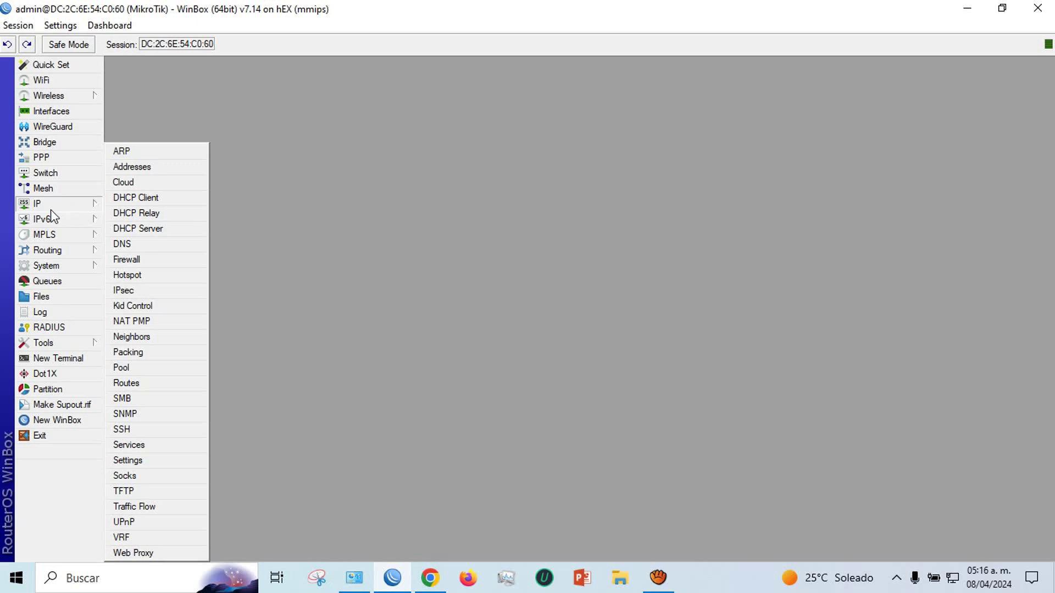
click(141, 227)
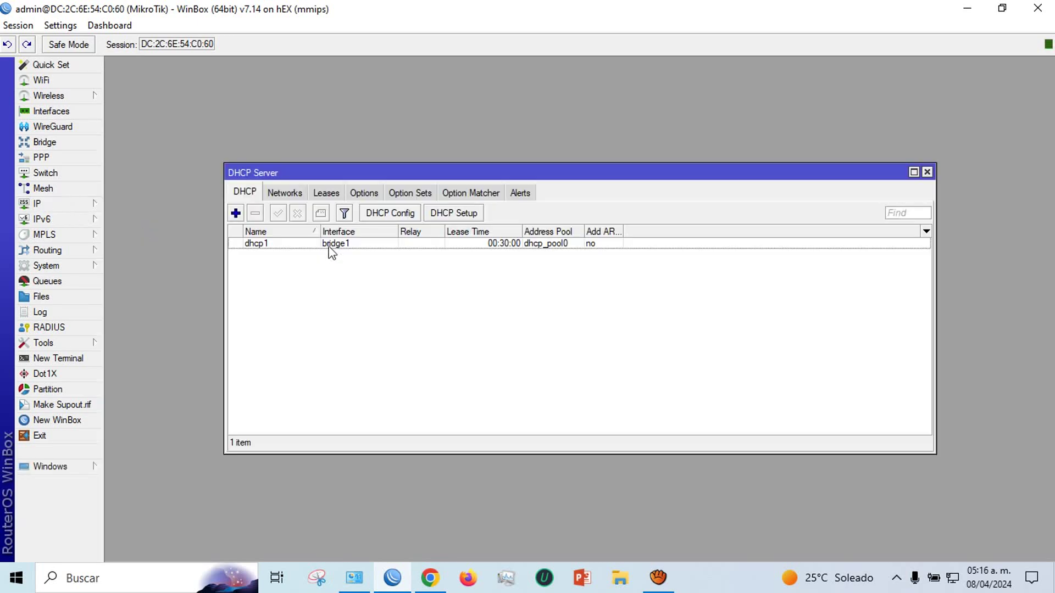
click(325, 193)
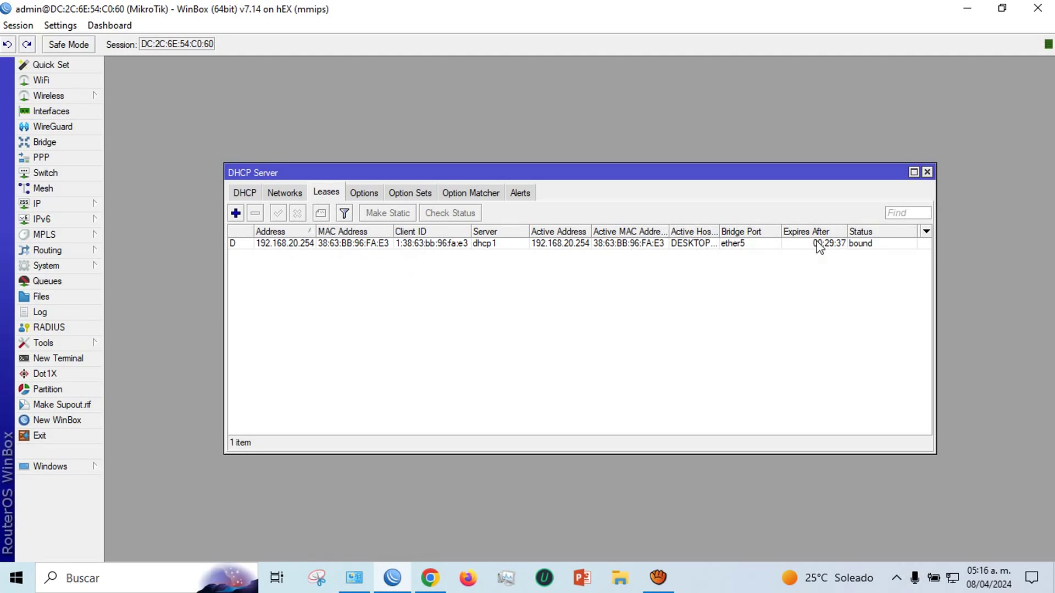
click(928, 172)
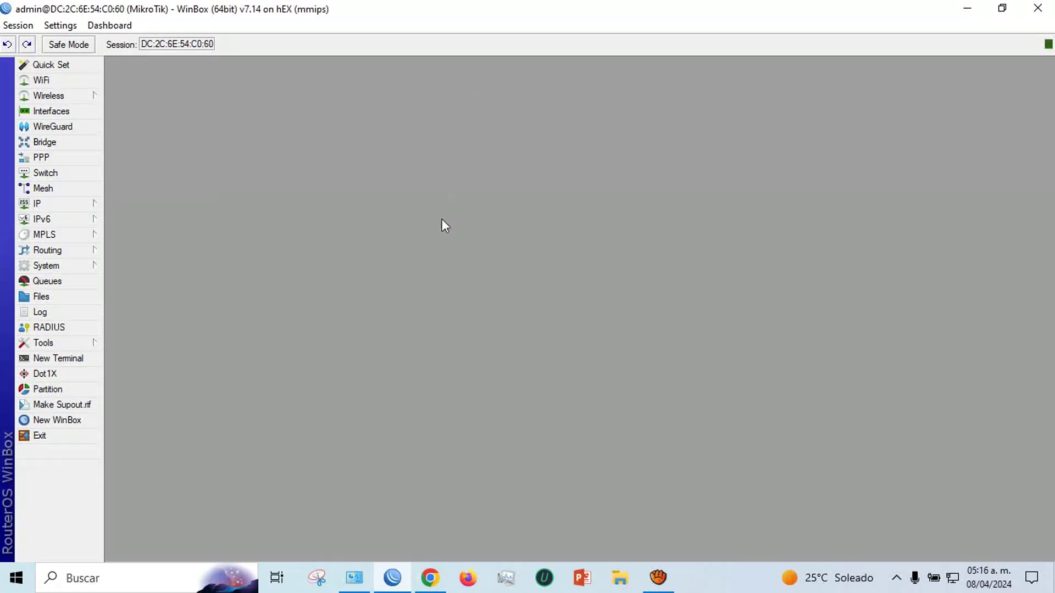